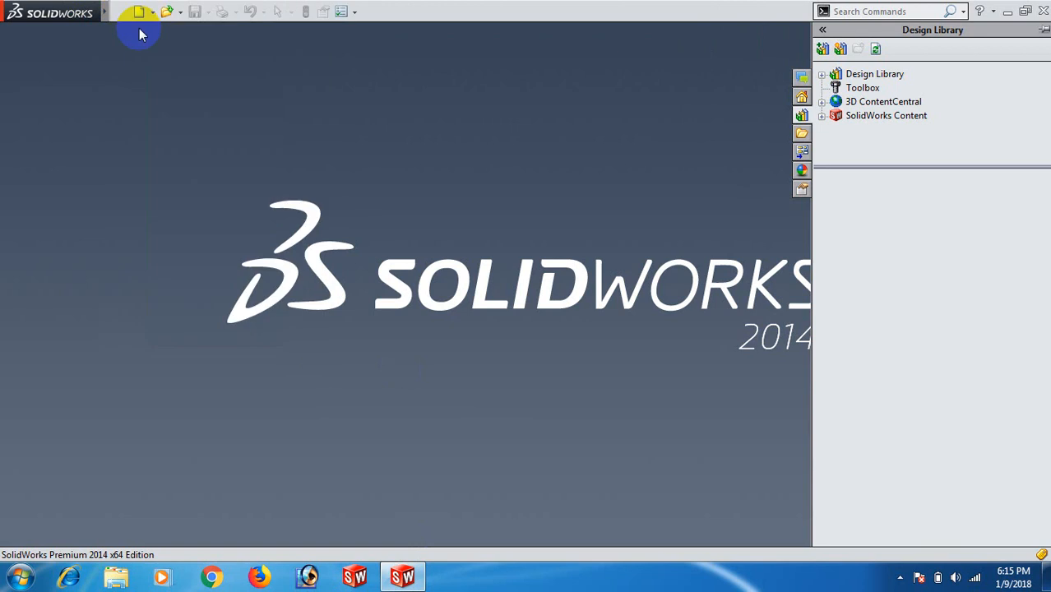
Create a new part document
{"action": "left_click", "coordinate": [124, 11]}
{"action": "left_click", "coordinate": [120, 10]}
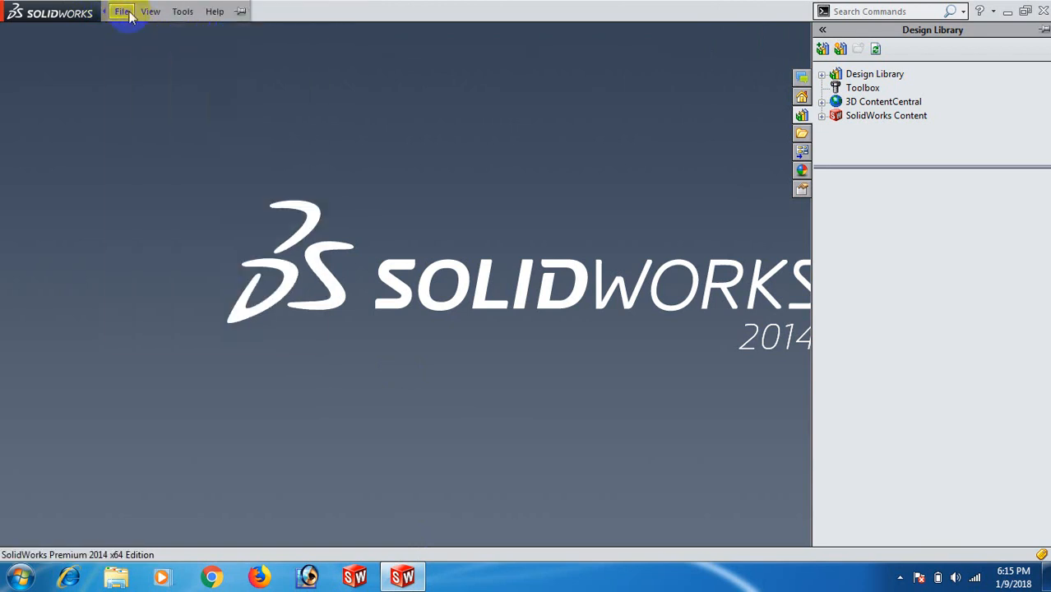
{"action": "left_click", "coordinate": [120, 10]}
{"action": "left_click", "coordinate": [146, 33]}
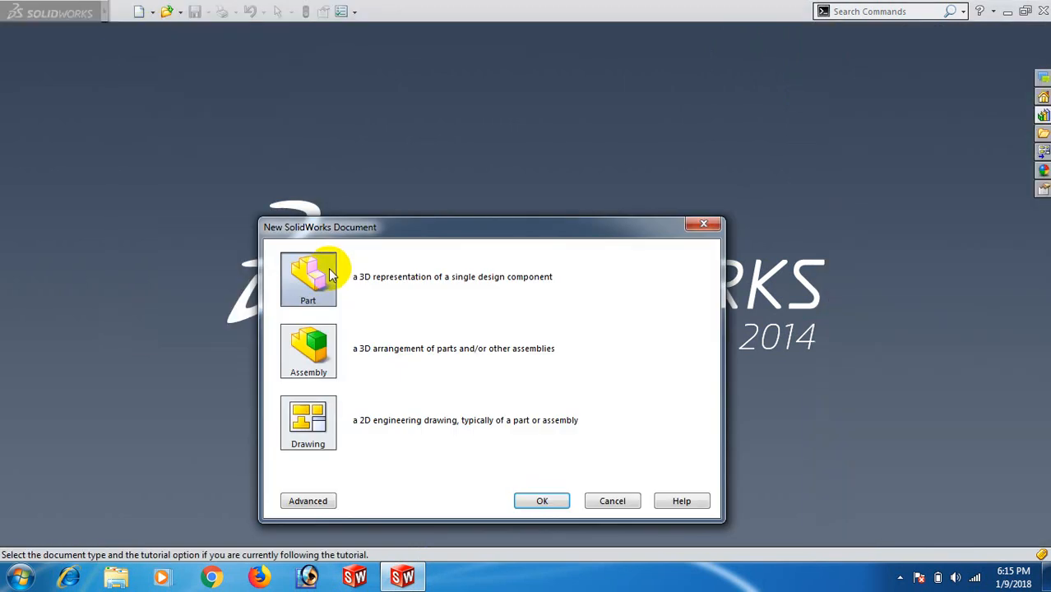
{"action": "left_click", "coordinate": [537, 502]}
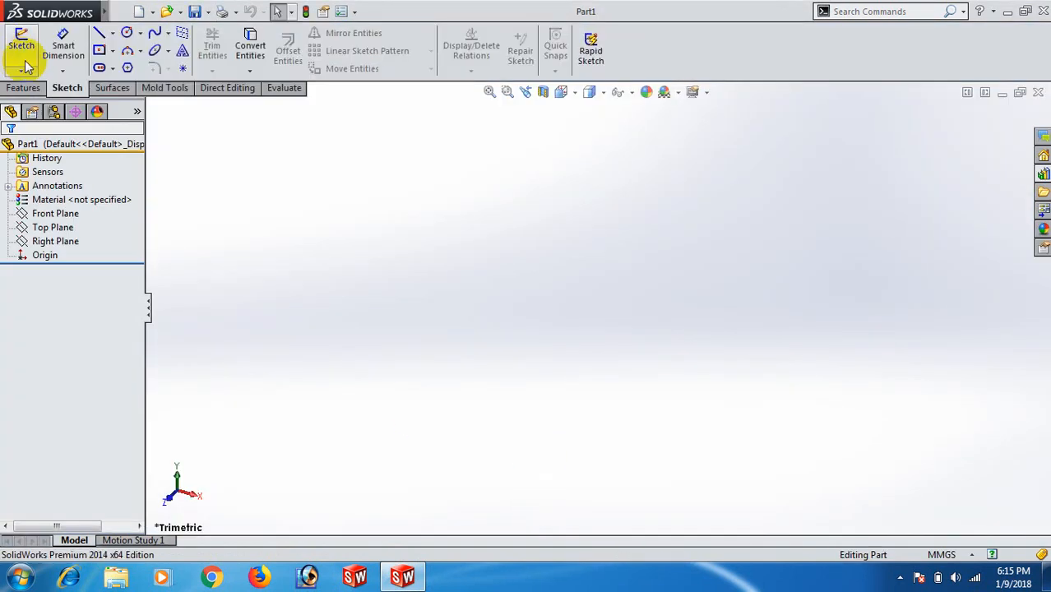
Start a sketch on the Front Plane and draw two separate circles, about 39 mm radius left of the origin and about 33 mm radius right of it
{"action": "left_click", "coordinate": [56, 215]}
{"action": "left_click", "coordinate": [66, 192]}
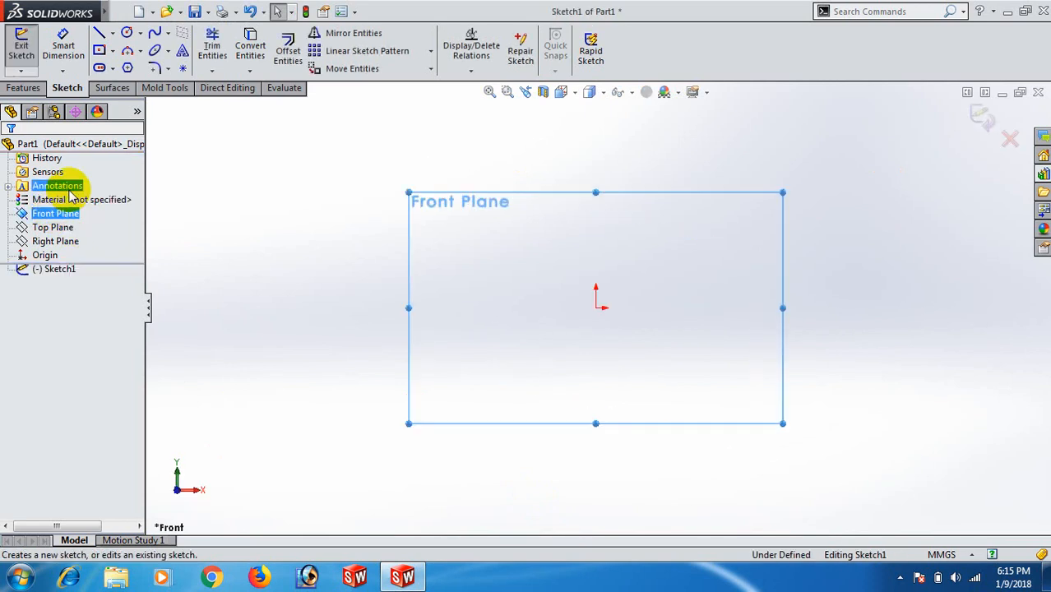
{"action": "key", "text": "c"}
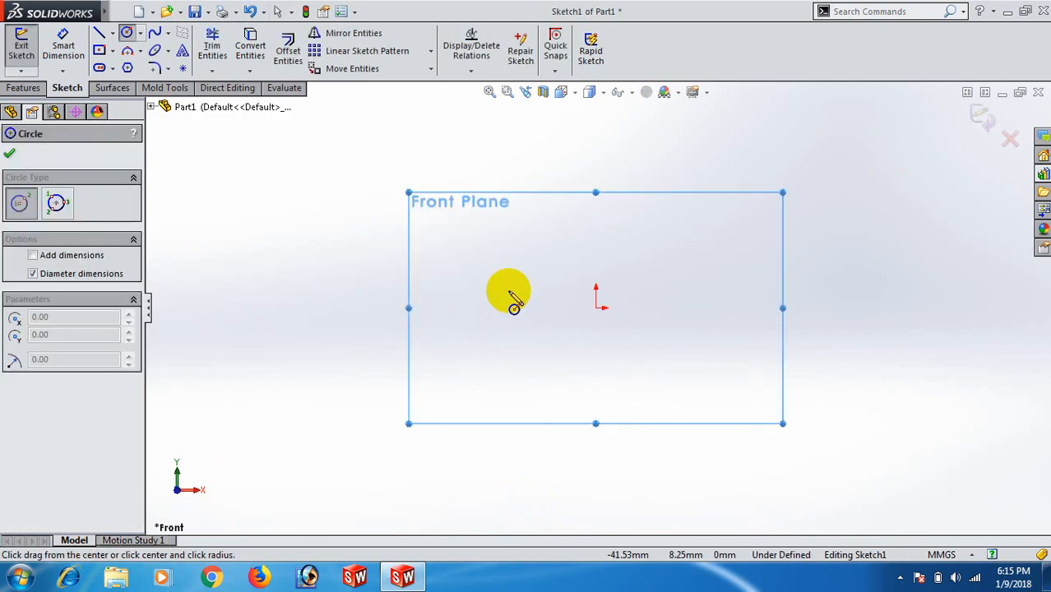
{"action": "left_click_drag", "start_coordinate": [342, 265], "coordinate": [389, 342]}
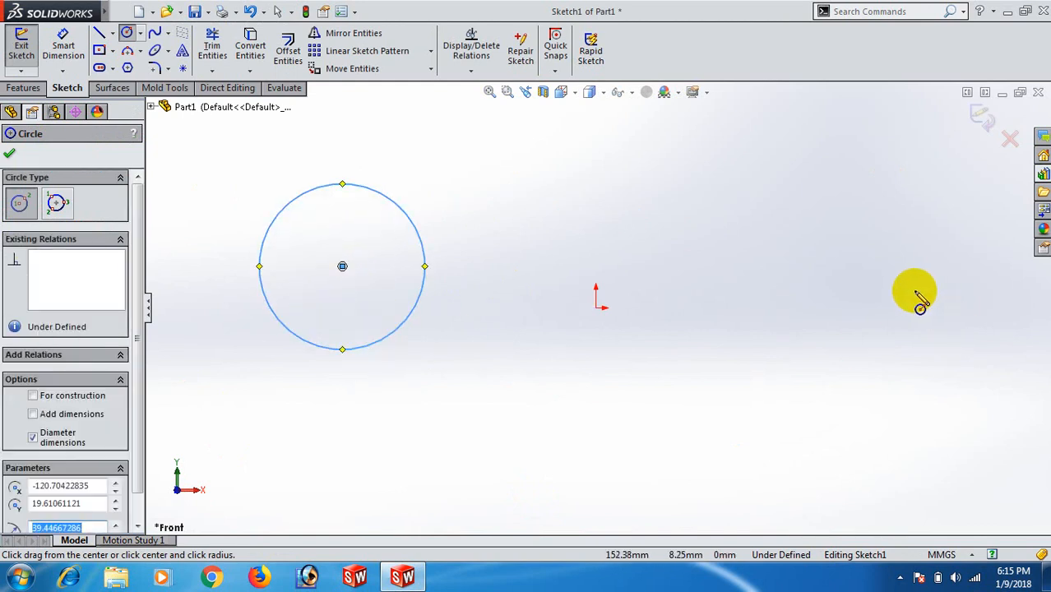
{"action": "left_click_drag", "start_coordinate": [907, 310], "coordinate": [939, 371]}
{"action": "right_click", "coordinate": [939, 371]}
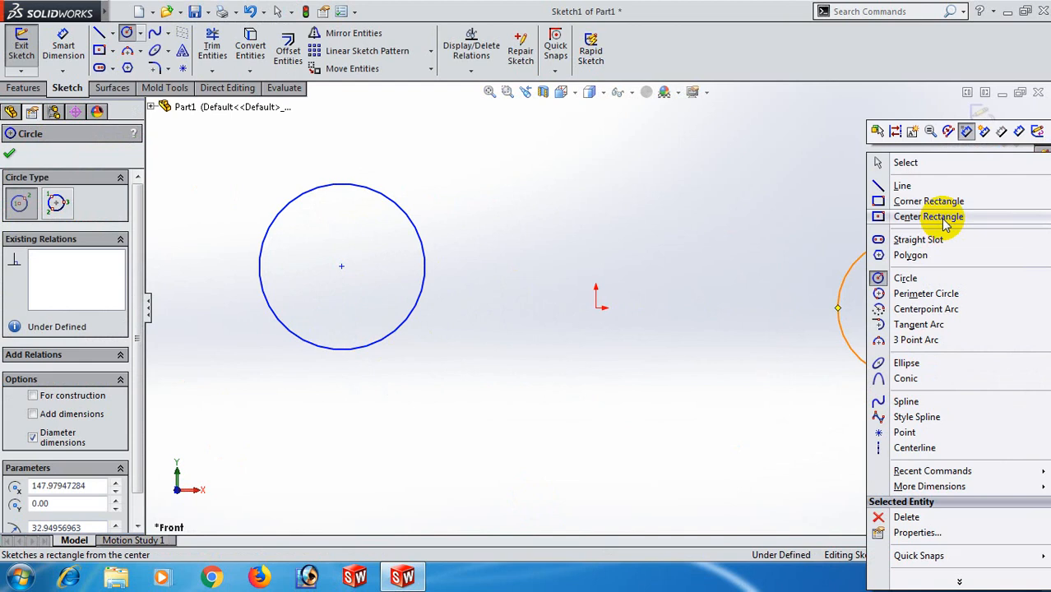
{"action": "left_click", "coordinate": [919, 161]}
Dimension the diameter of the circle left of the origin as 60 mm
{"action": "right_click_drag", "start_coordinate": [630, 424], "coordinate": [636, 237]}
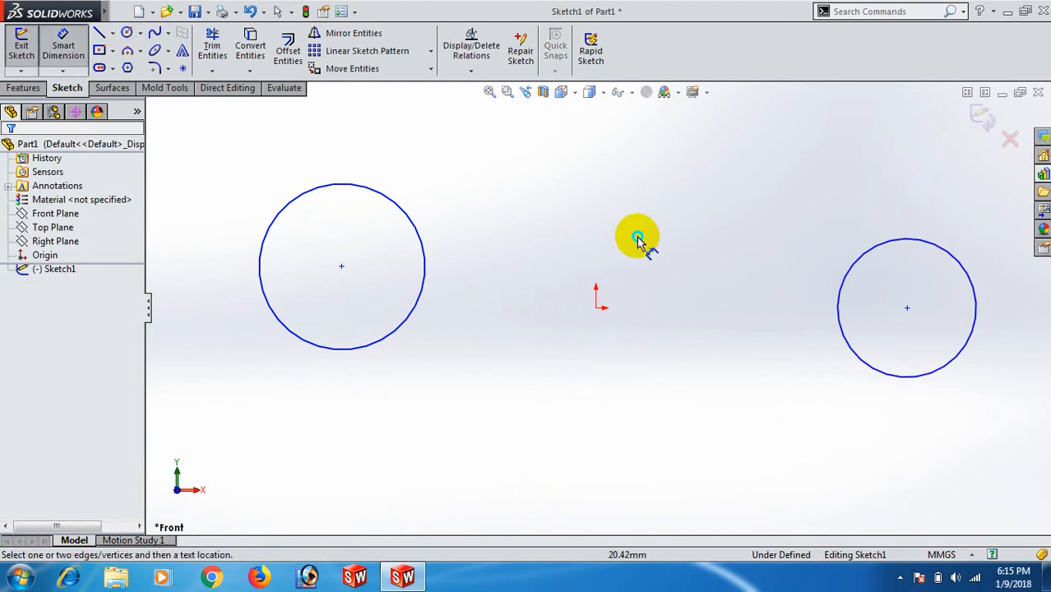
{"action": "left_click", "coordinate": [390, 337]}
{"action": "left_click", "coordinate": [386, 436]}
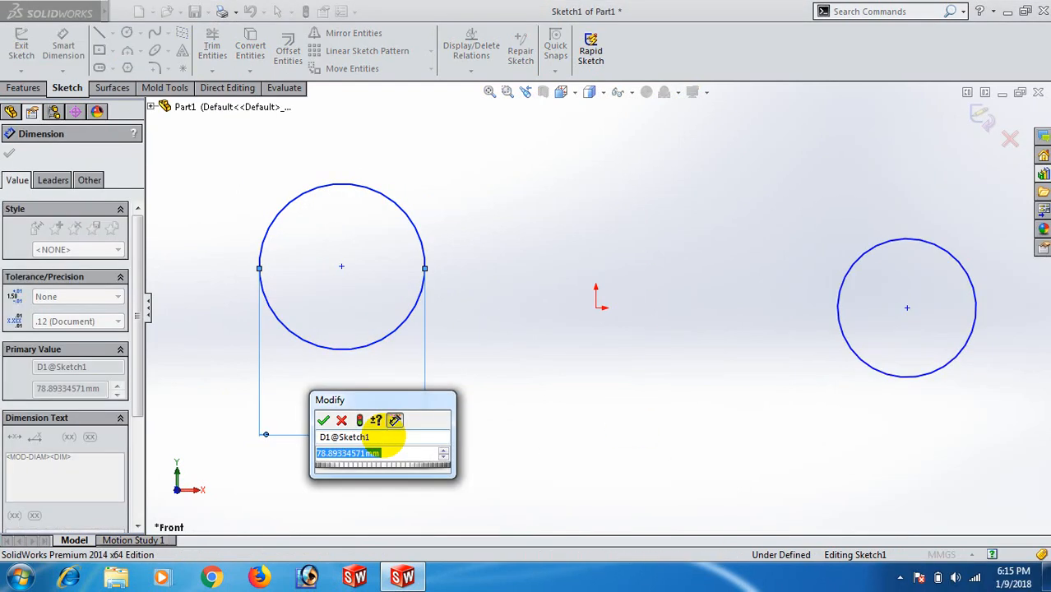
{"action": "type", "text": "60"}
{"action": "key", "text": "Return"}
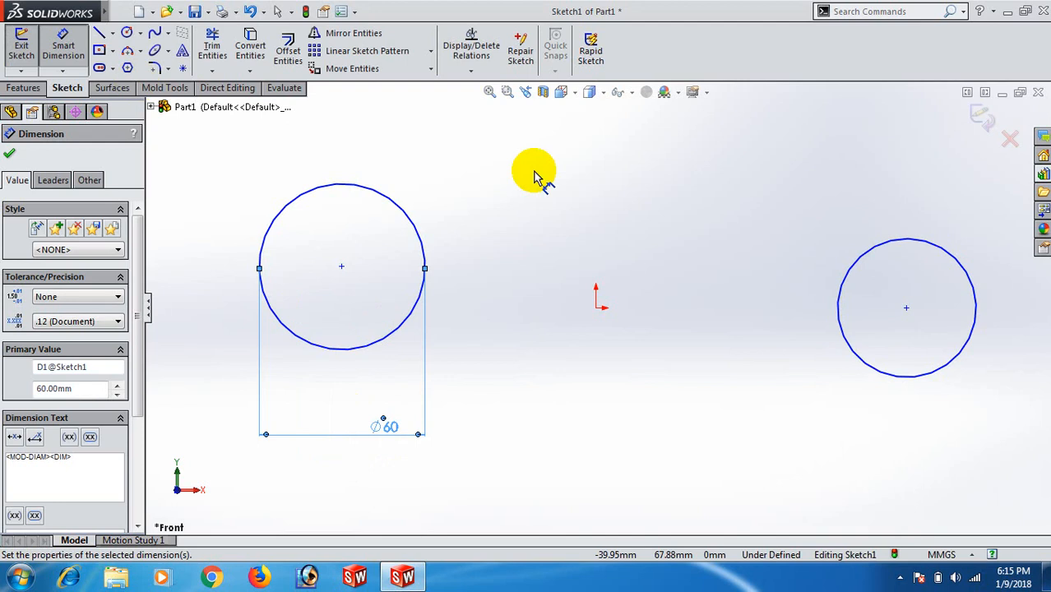
Dimension the diameter of the circle right of the origin as 40 mm
{"action": "left_click", "coordinate": [857, 358]}
{"action": "left_click", "coordinate": [733, 384]}
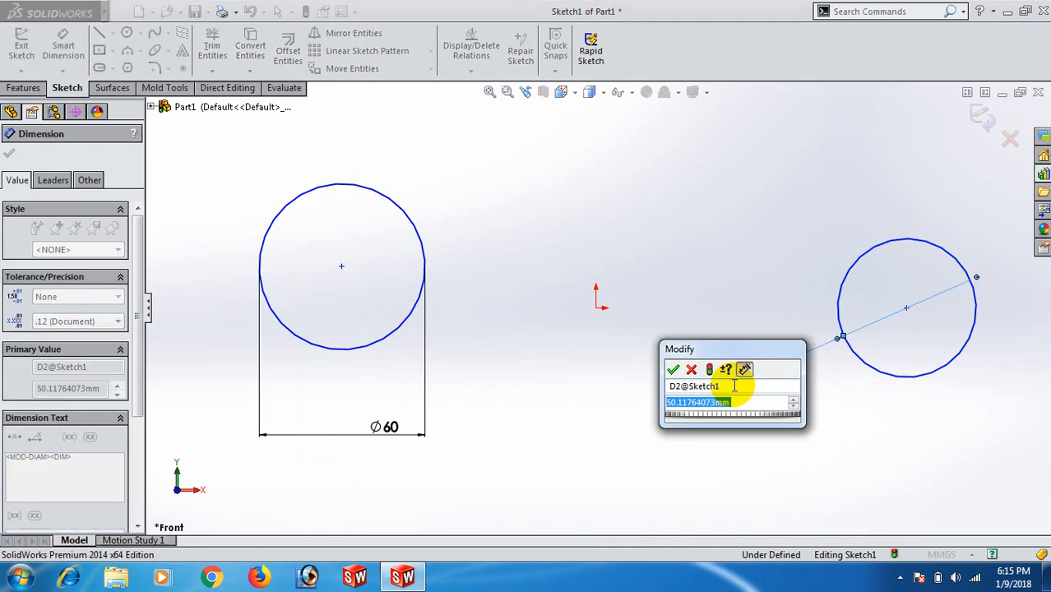
{"action": "type", "text": "40"}
{"action": "key", "text": "Return"}
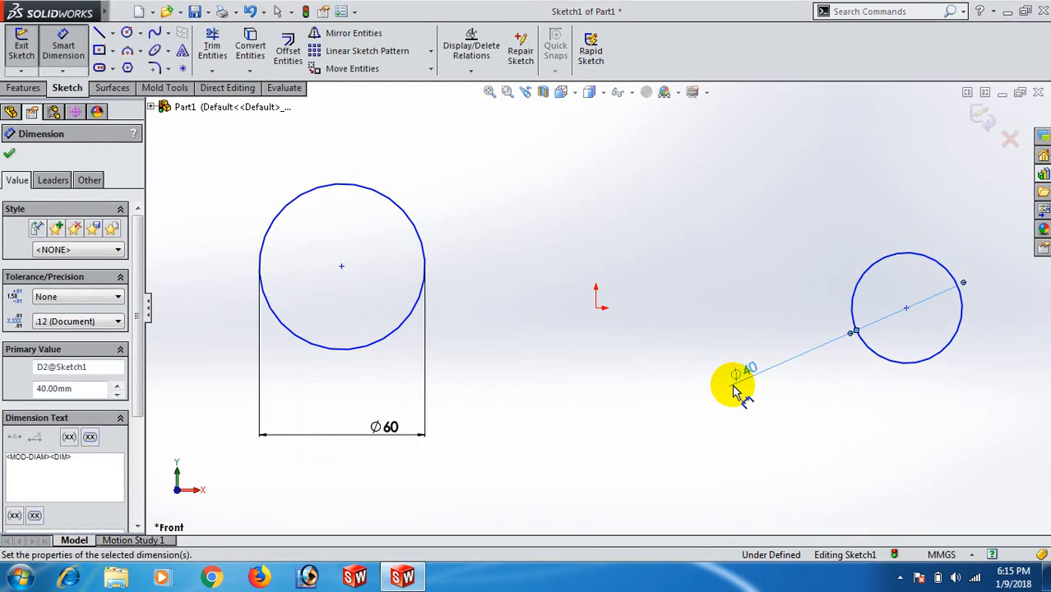
{"action": "left_click", "coordinate": [13, 155]}
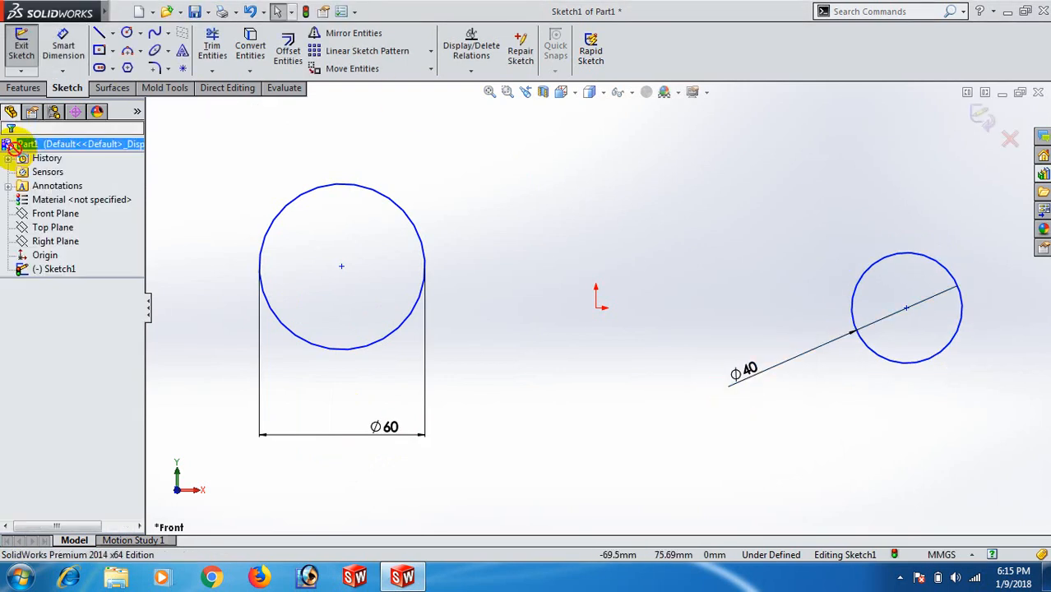
Dimension the horizontal distance between the two circle centres as 130 mm
{"action": "key", "text": "Return"}
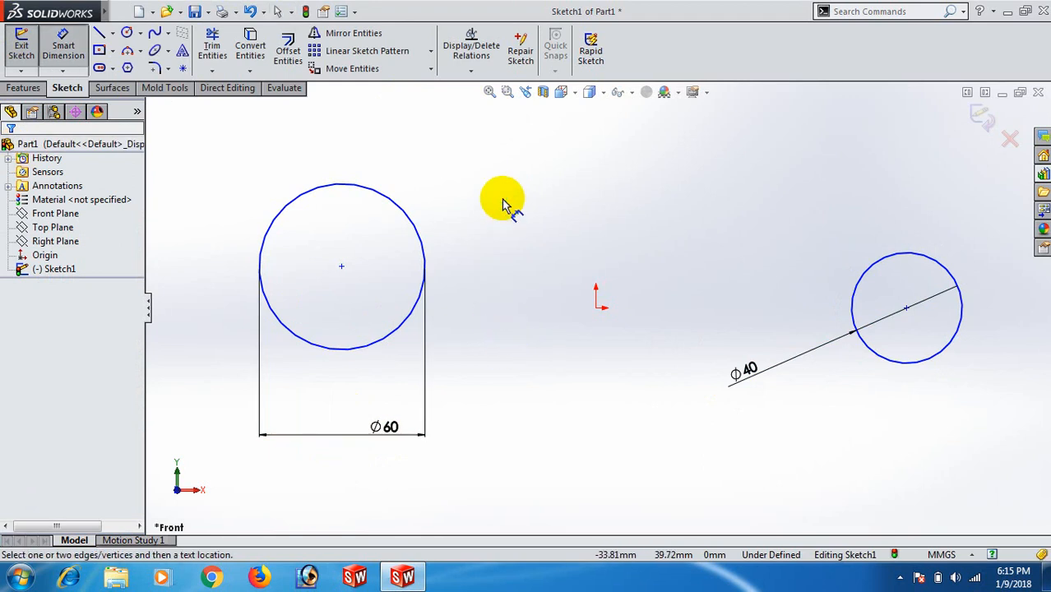
{"action": "left_click", "coordinate": [342, 267]}
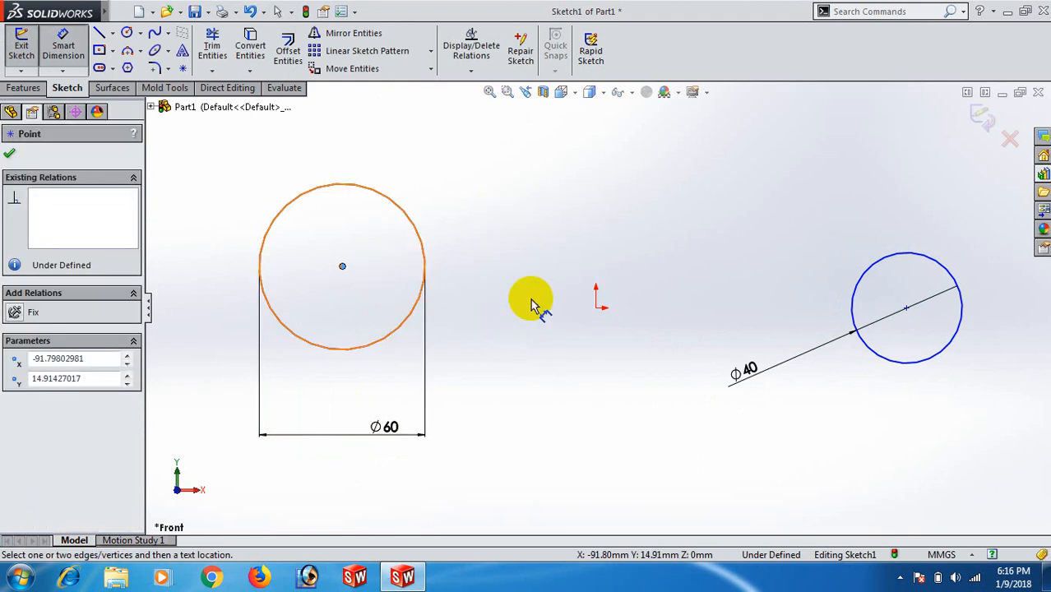
{"action": "left_click", "coordinate": [906, 308]}
{"action": "left_click", "coordinate": [678, 158]}
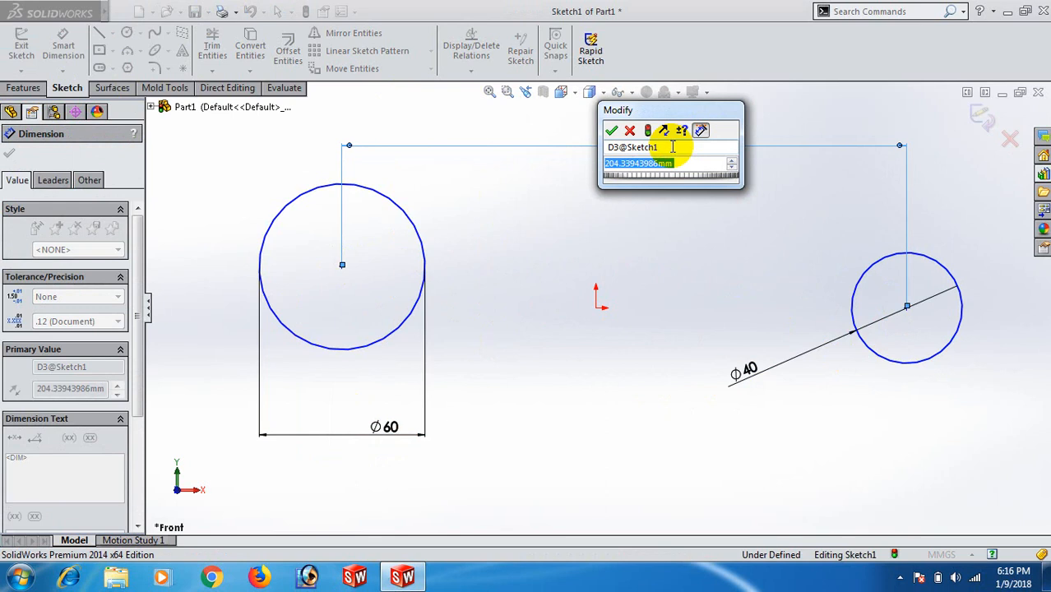
{"action": "type", "text": "130"}
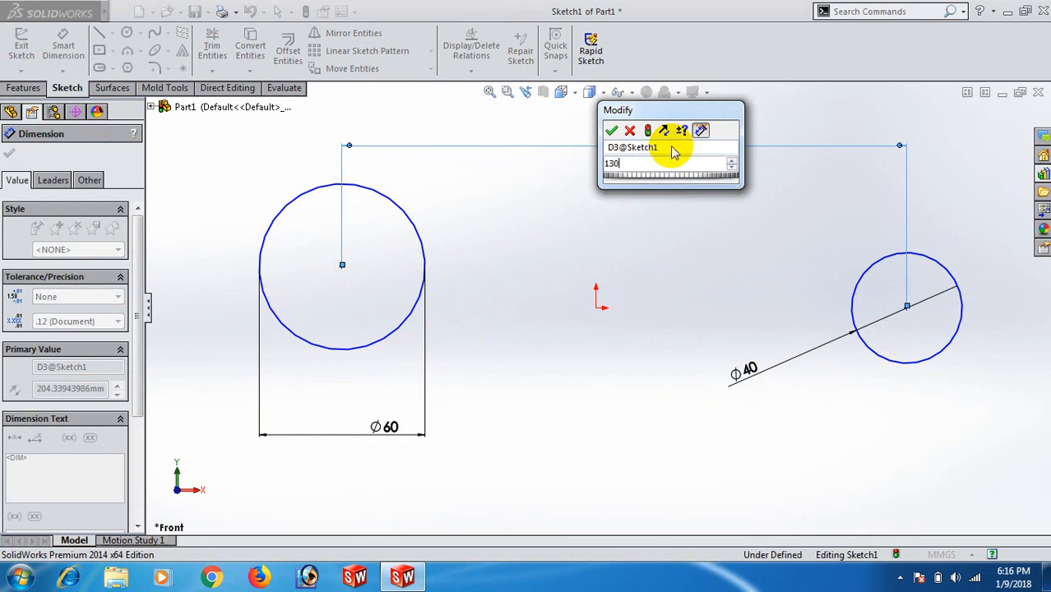
{"action": "key", "text": "Return"}
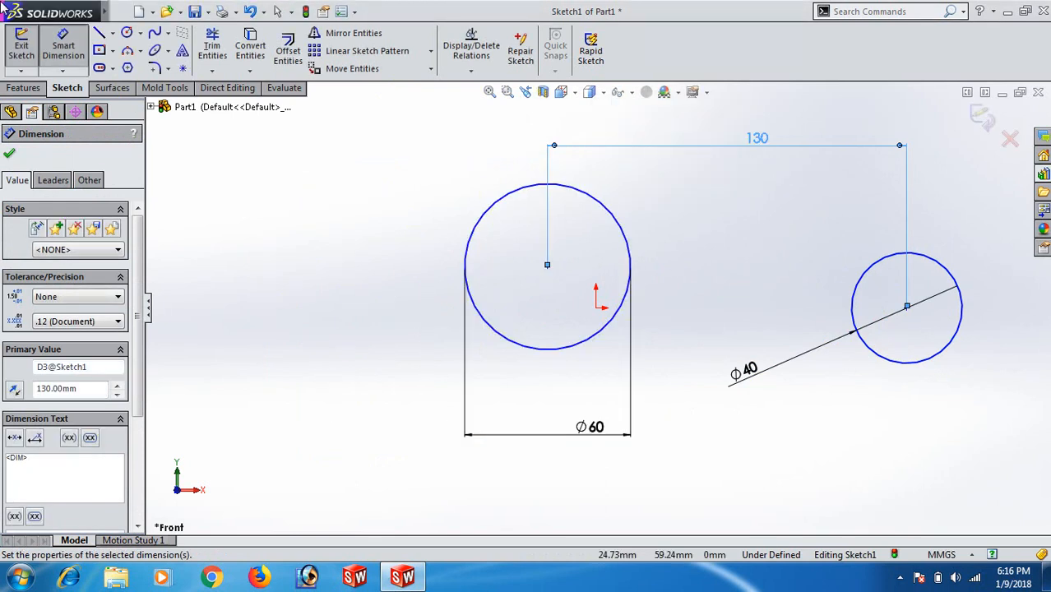
{"action": "left_click", "coordinate": [7, 150]}
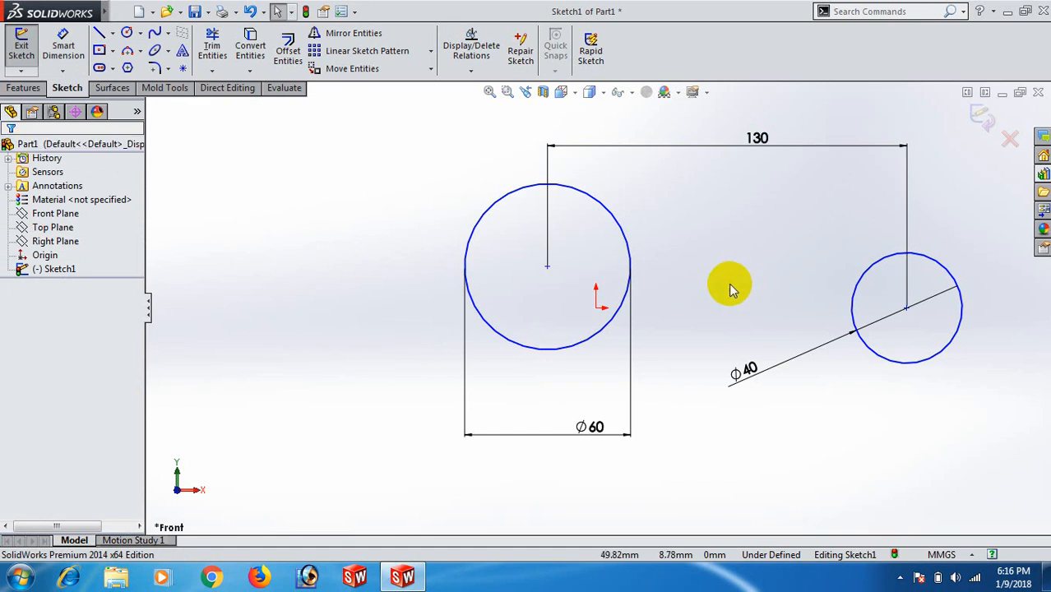
Dimension the horizontal distance from the larger circle's centre to the origin as 65 mm
{"action": "left_click", "coordinate": [548, 266]}
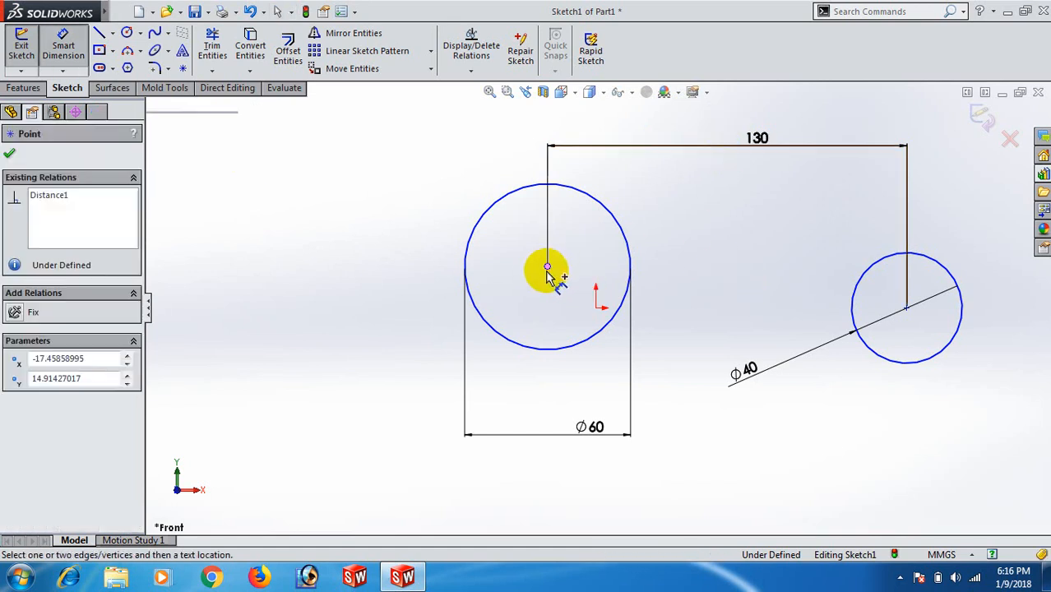
{"action": "left_click", "coordinate": [581, 477]}
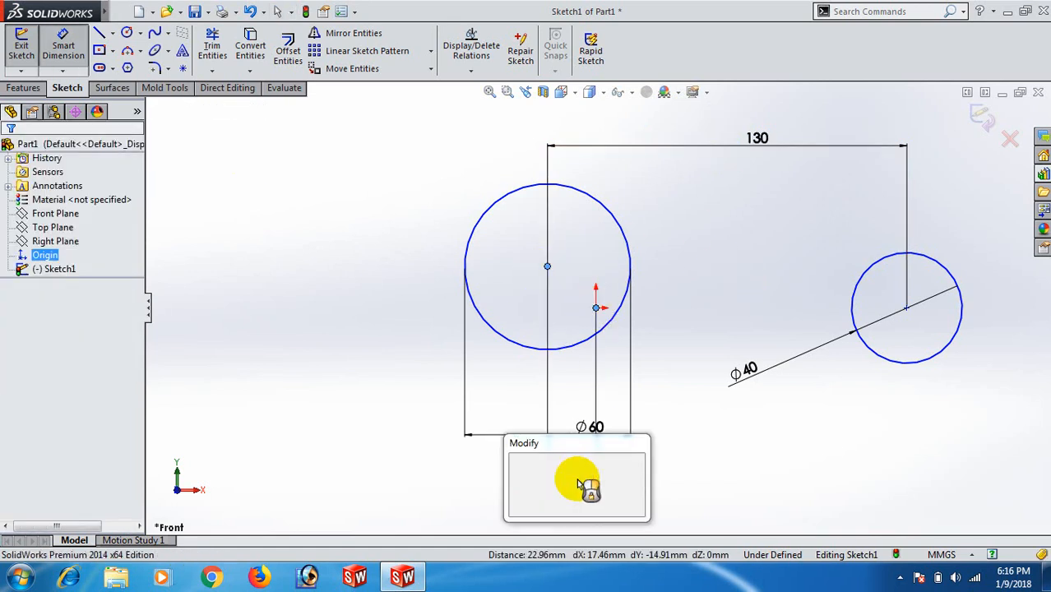
{"action": "type", "text": "65"}
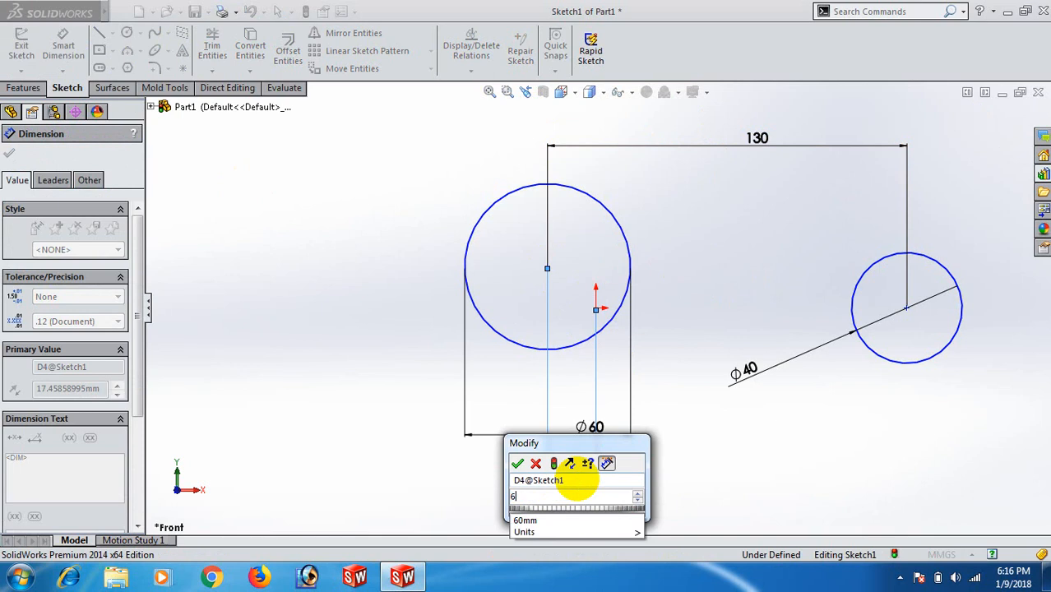
{"action": "key", "text": "Return"}
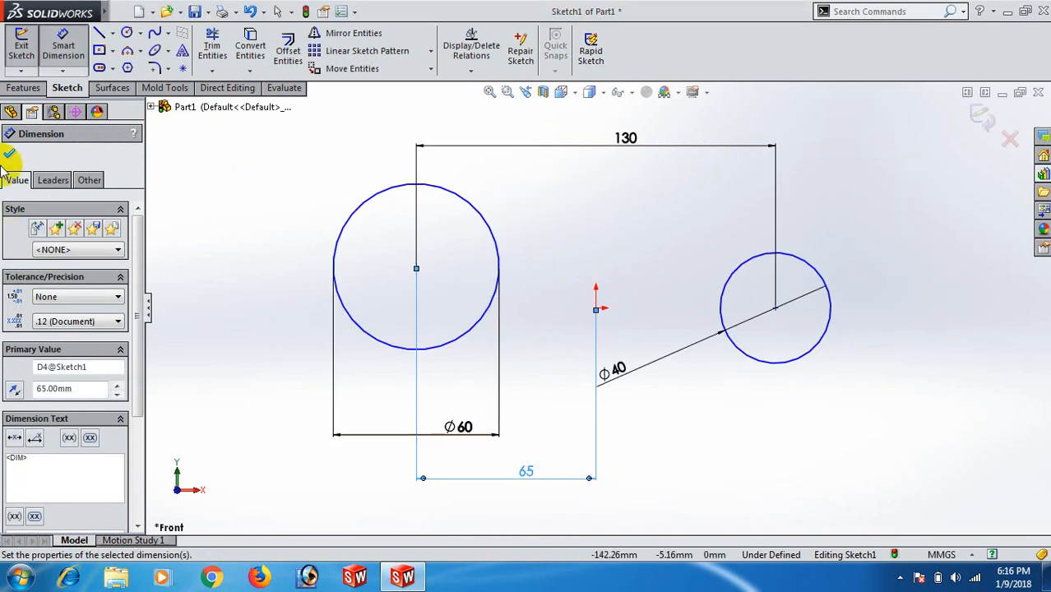
{"action": "left_click", "coordinate": [11, 157]}
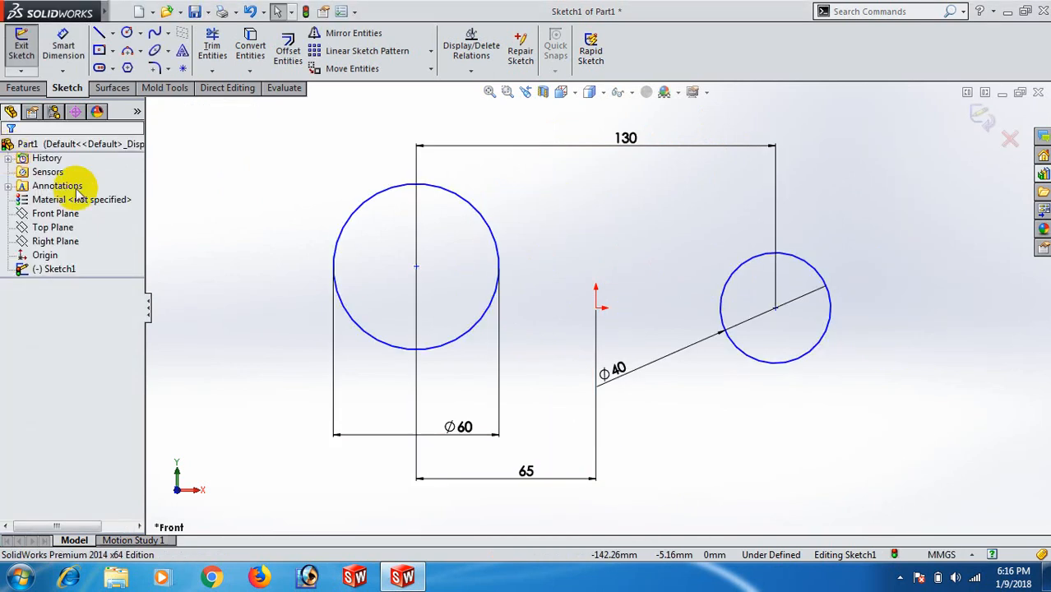
Add a Horizontal relation between the larger circle's centre and the origin
{"action": "left_click", "coordinate": [417, 267]}
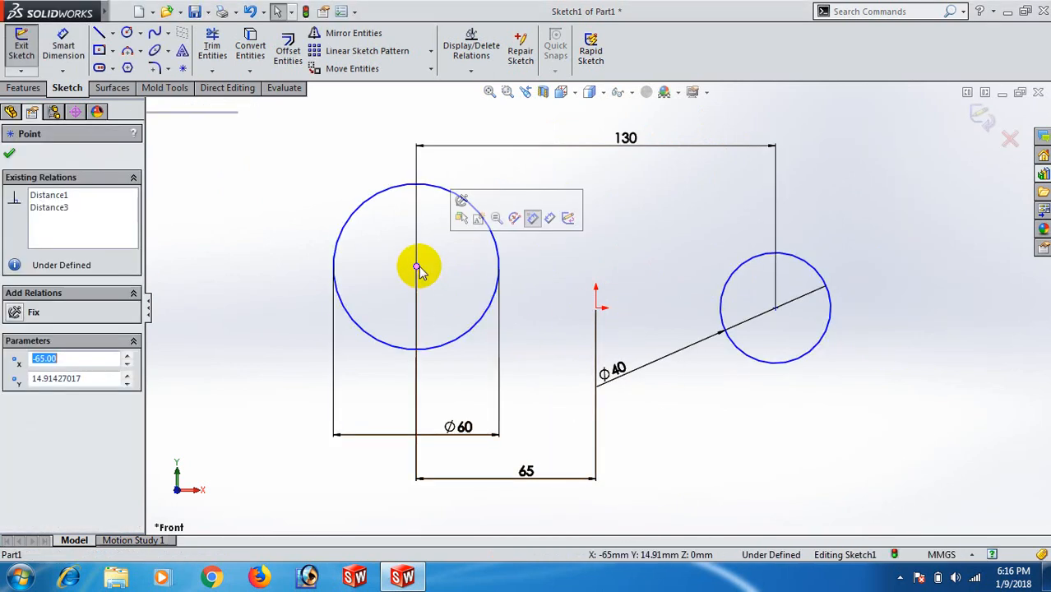
{"action": "left_click", "coordinate": [596, 308], "text": "ctrl"}
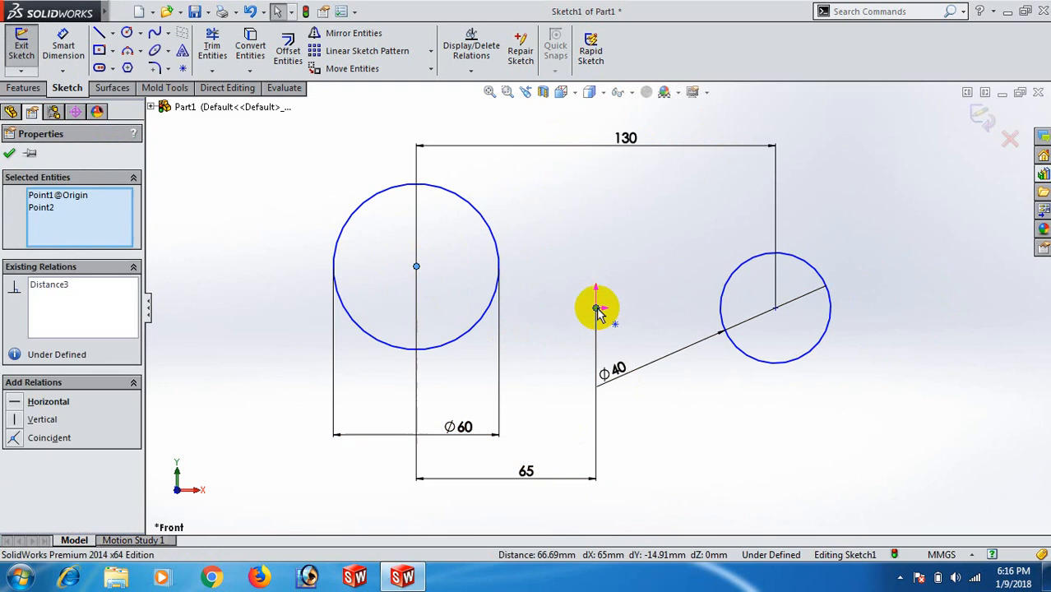
{"action": "left_click", "coordinate": [16, 403]}
{"action": "left_click", "coordinate": [852, 439]}
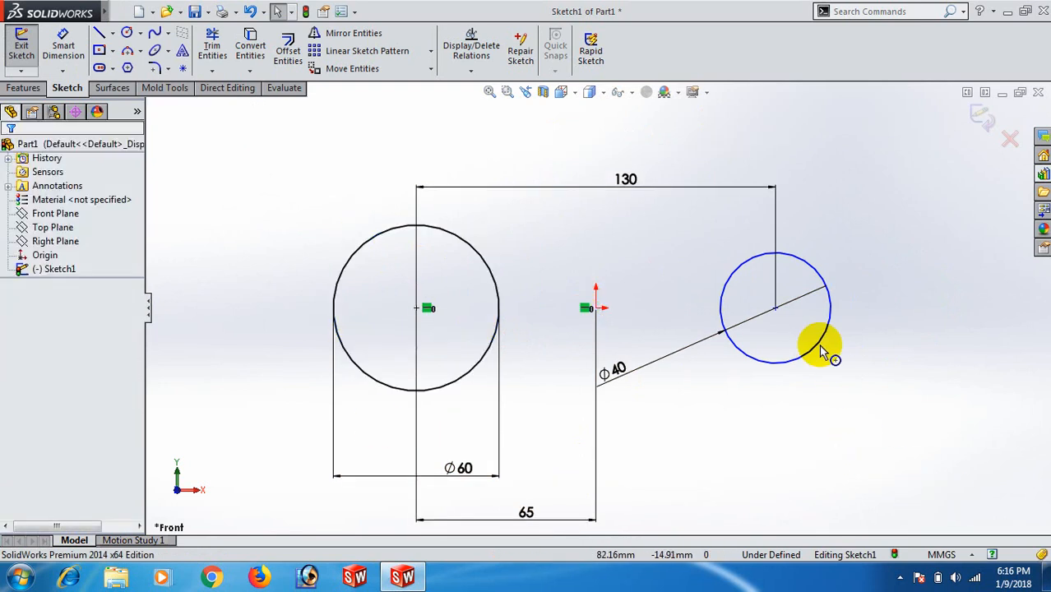
Add a Horizontal relation between the smaller circle's centre and the origin
{"action": "left_click", "coordinate": [775, 309]}
{"action": "left_click", "coordinate": [595, 309], "text": "ctrl"}
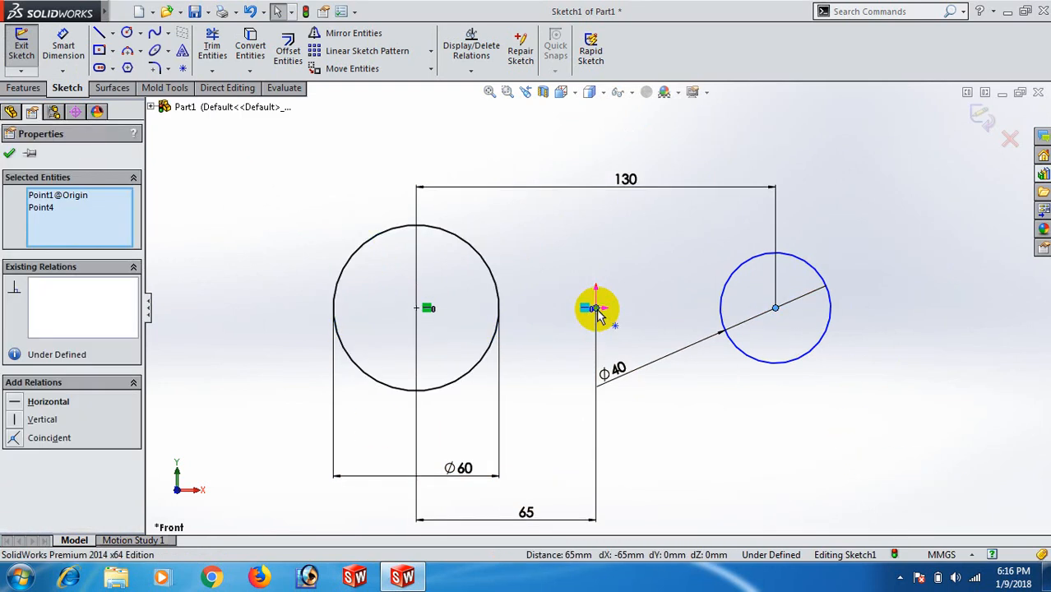
{"action": "left_click", "coordinate": [14, 405]}
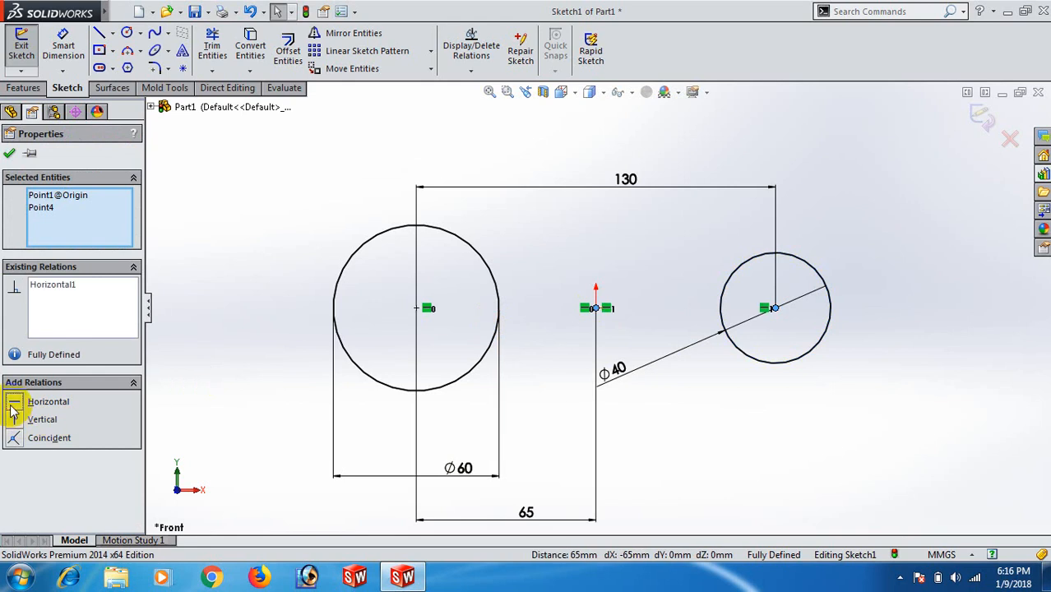
{"action": "left_click", "coordinate": [713, 436]}
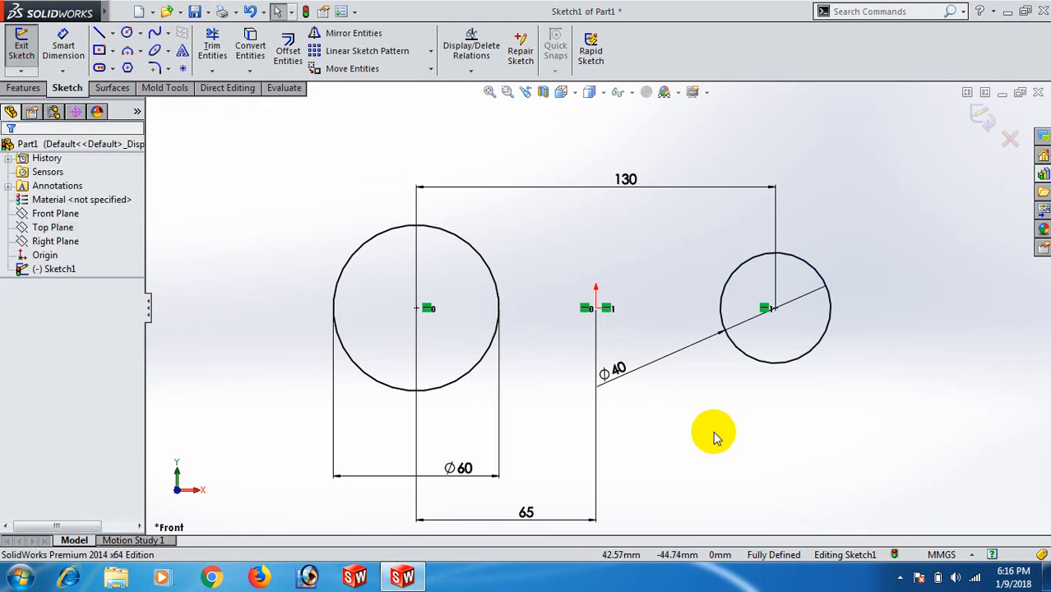
Reposition the 40 mm diameter dimension to the outer side of the smaller circle, away from the origin
{"action": "left_click_drag", "start_coordinate": [644, 360], "coordinate": [887, 391]}
{"action": "left_click_drag", "start_coordinate": [618, 370], "coordinate": [907, 377]}
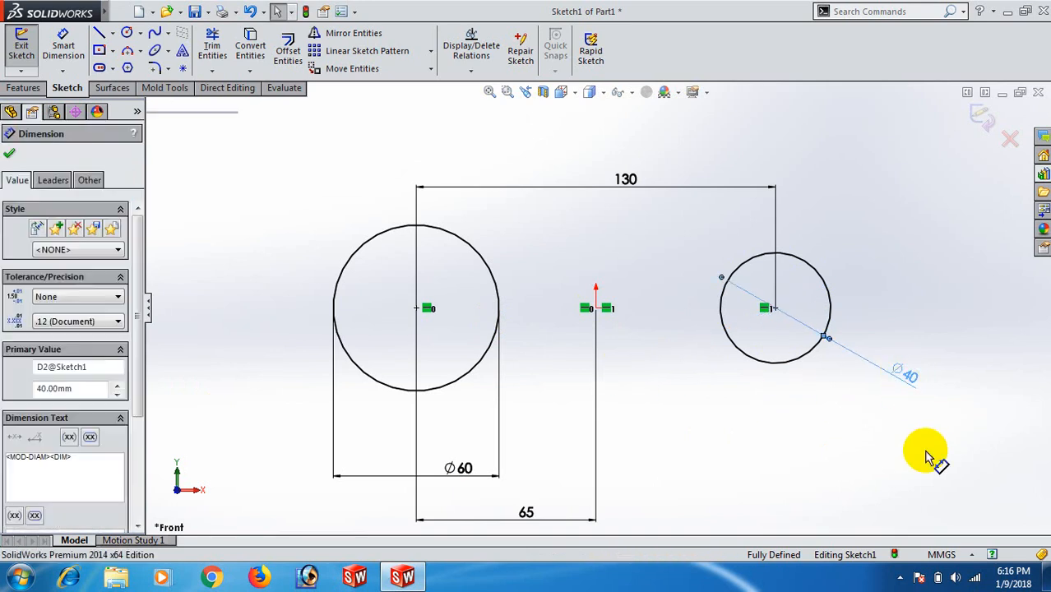
{"action": "left_click", "coordinate": [929, 454]}
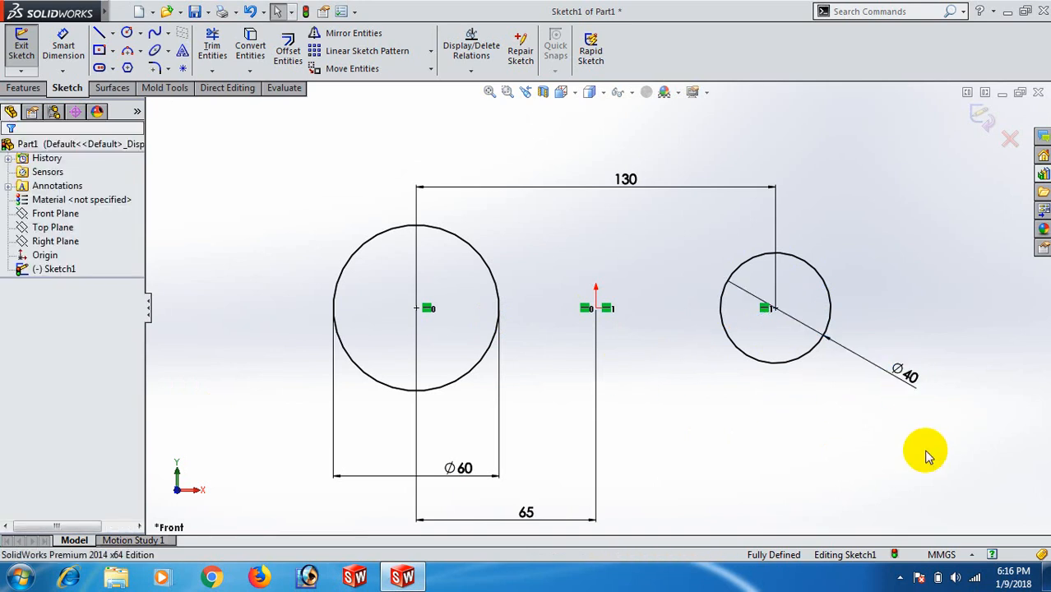
Sketch a horizontal line between the two circles, above the origin and below the 130 mm dimension
{"action": "key", "text": "z"}
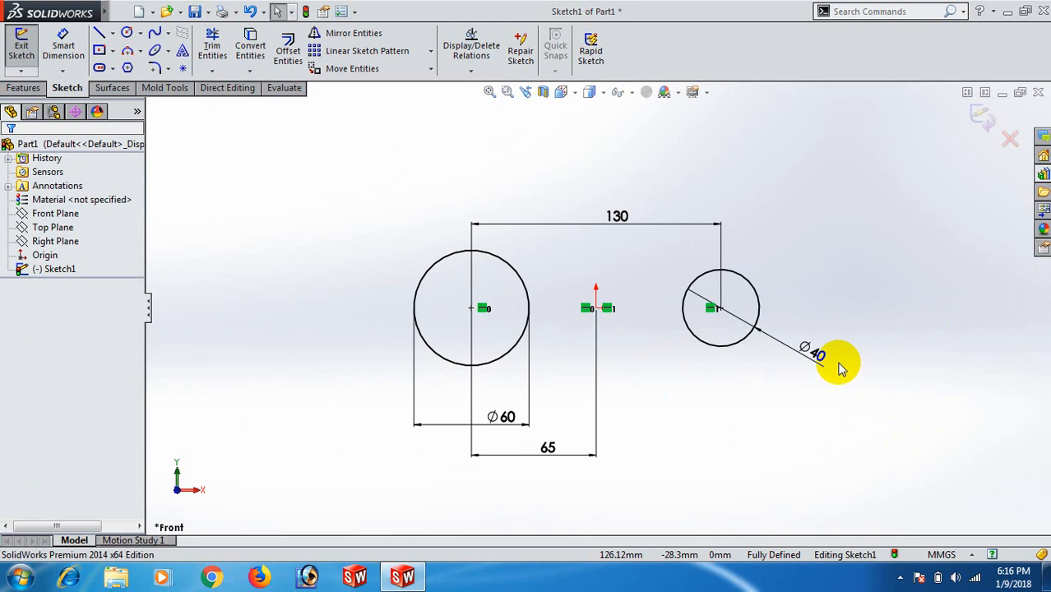
{"action": "right_click_drag", "start_coordinate": [891, 304], "coordinate": [837, 295]}
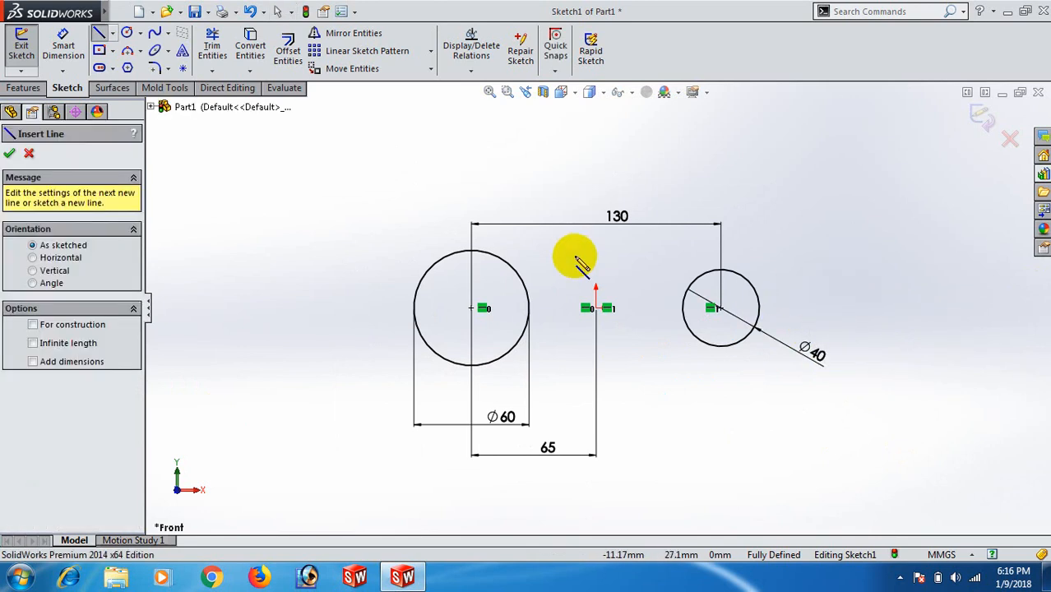
{"action": "left_click_drag", "start_coordinate": [575, 258], "coordinate": [660, 257]}
{"action": "right_click", "coordinate": [661, 257]}
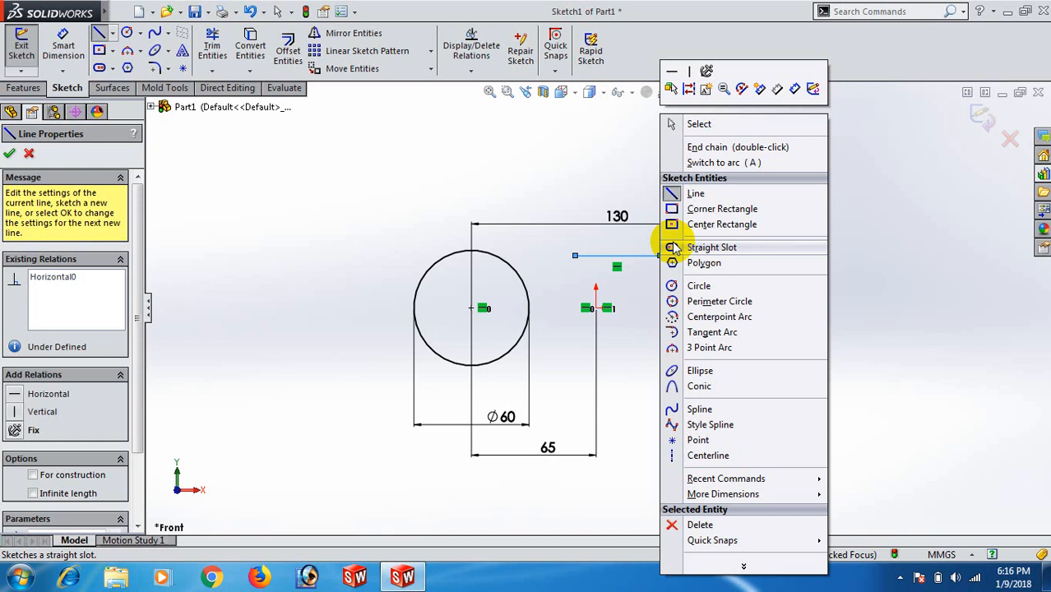
{"action": "left_click", "coordinate": [701, 124]}
{"action": "right_click_drag", "start_coordinate": [938, 240], "coordinate": [746, 291]}
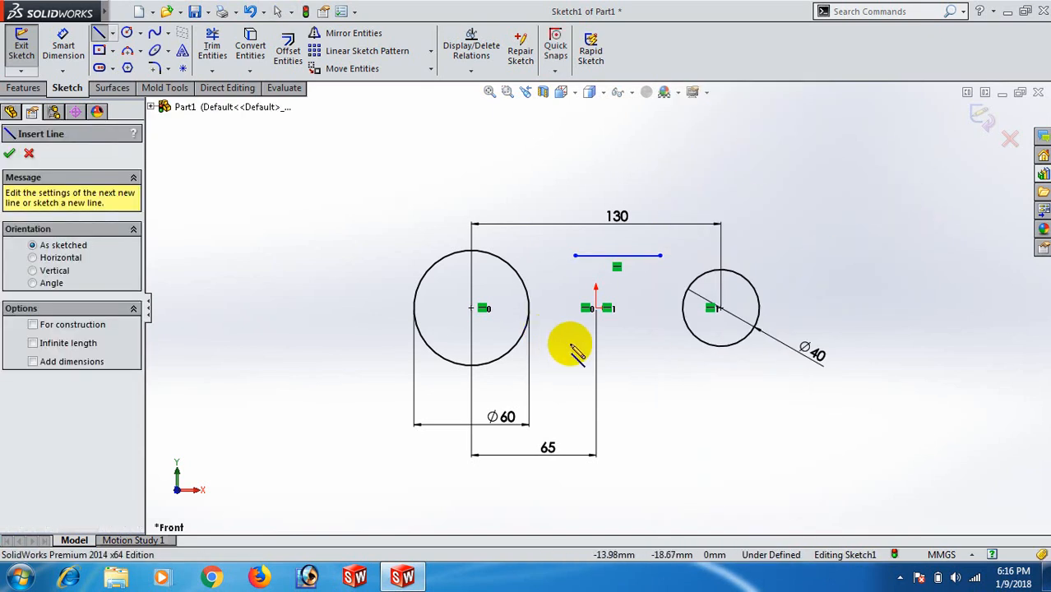
{"action": "left_click_drag", "start_coordinate": [565, 358], "coordinate": [671, 357]}
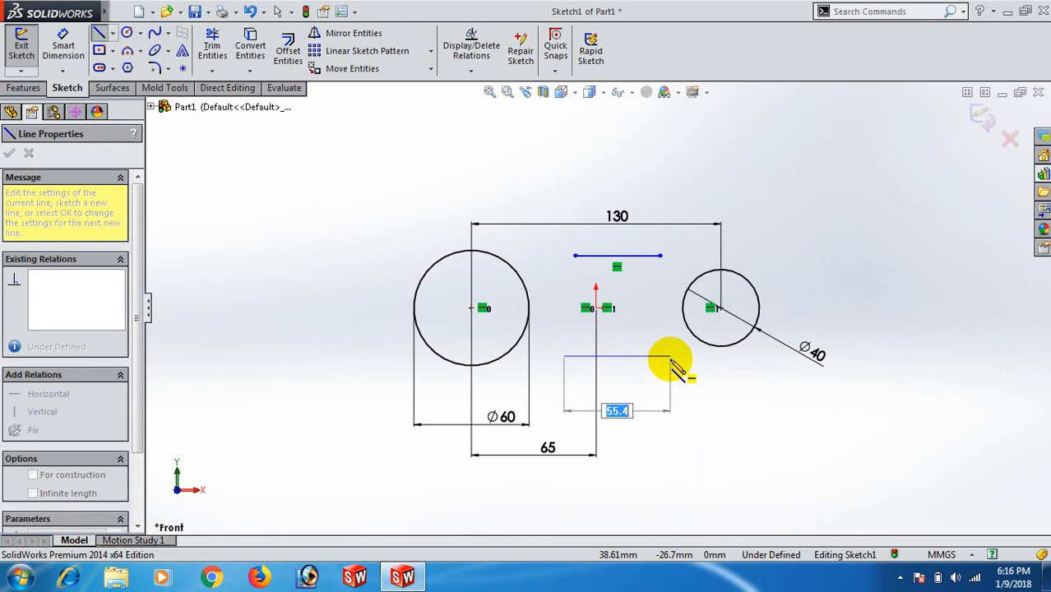
{"action": "key", "text": "Escape"}
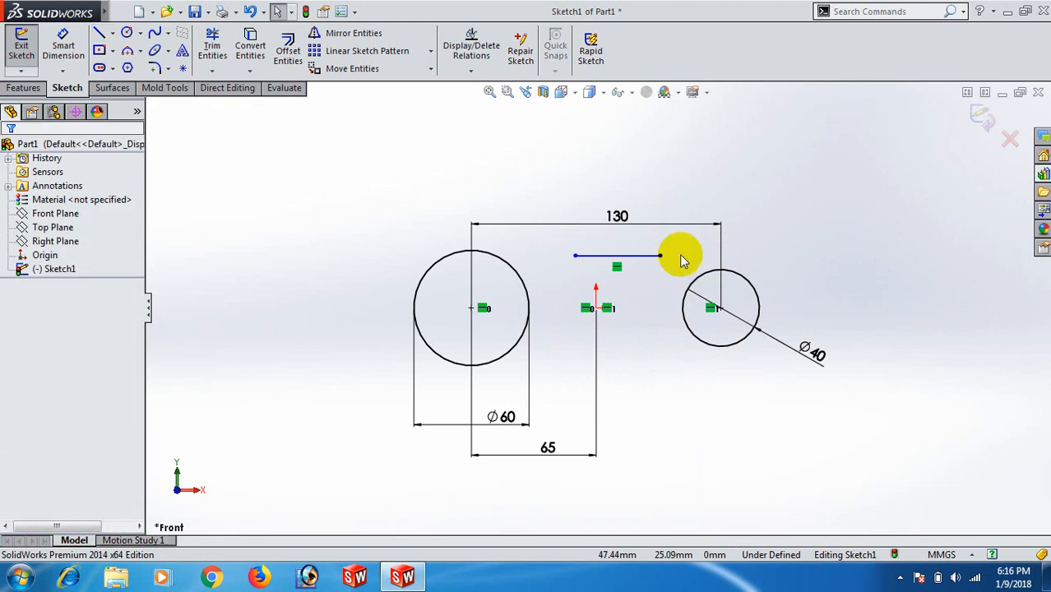
Lower the horizontal line closer to the origin, extending it towards the larger circle, and dimension its length as 60 mm
{"action": "left_click_drag", "start_coordinate": [579, 257], "coordinate": [559, 271]}
{"action": "left_click", "coordinate": [880, 340]}
{"action": "key", "text": "d"}
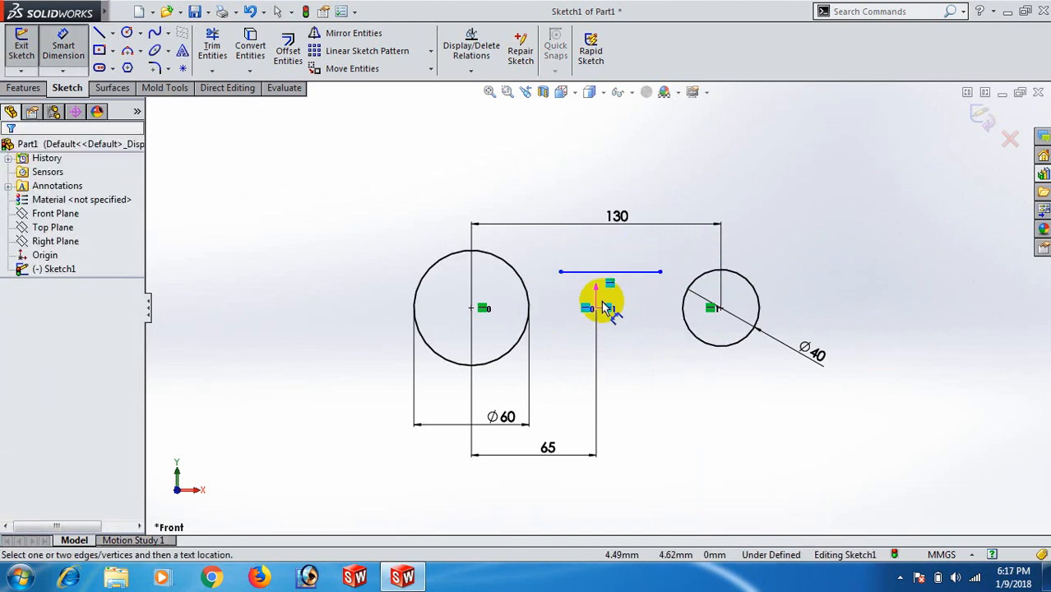
{"action": "left_click", "coordinate": [619, 271]}
{"action": "left_click", "coordinate": [616, 258]}
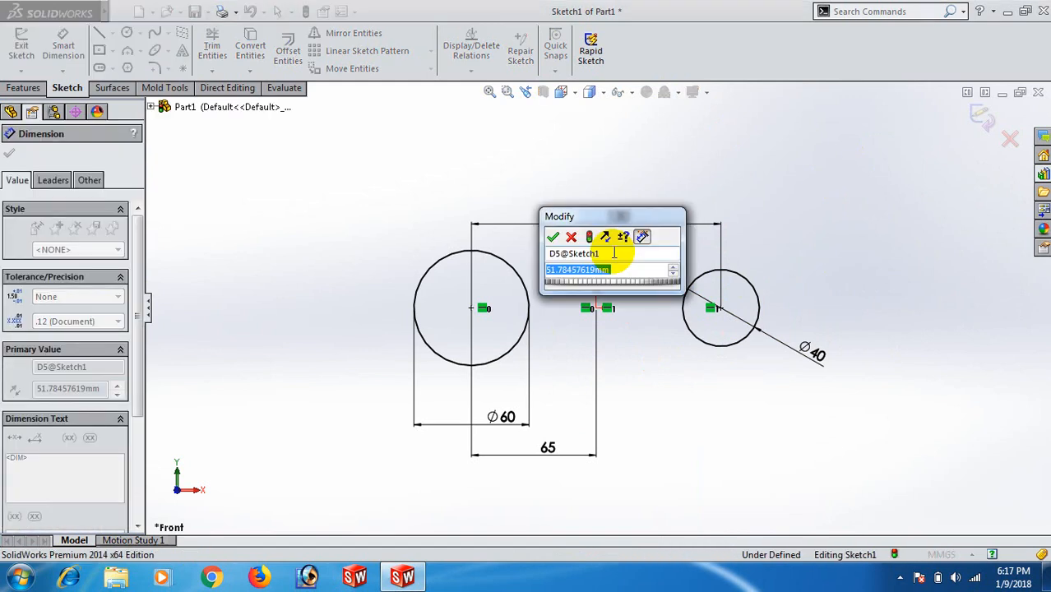
{"action": "type", "text": "60"}
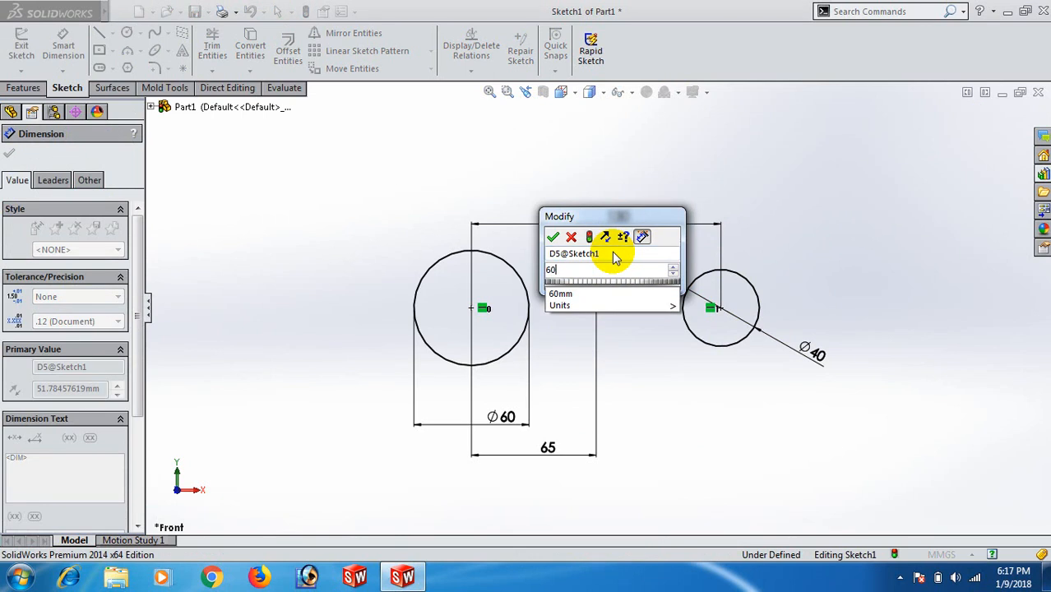
{"action": "key", "text": "Return"}
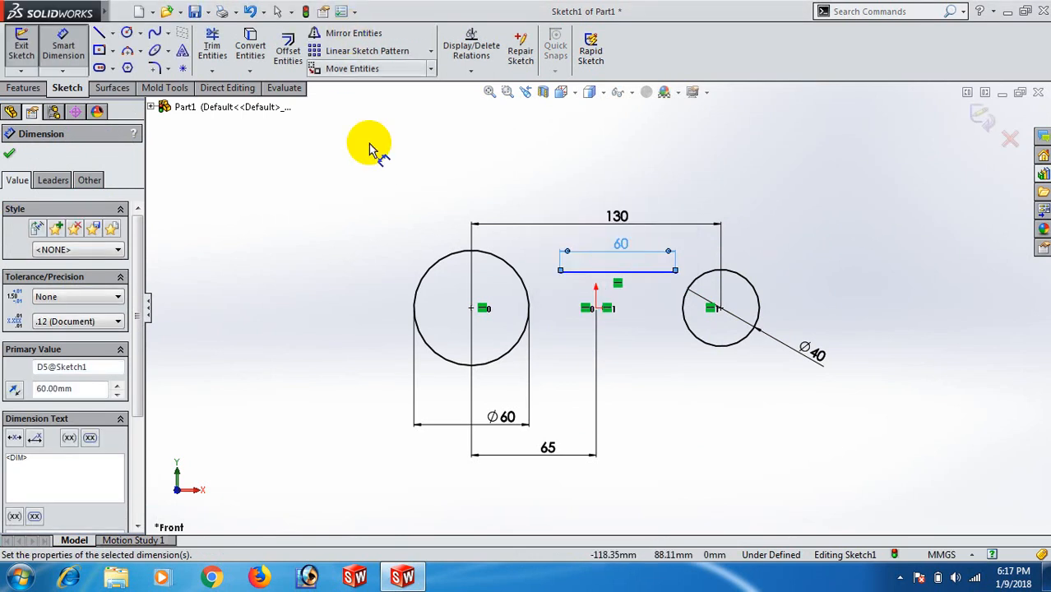
{"action": "left_click", "coordinate": [10, 156]}
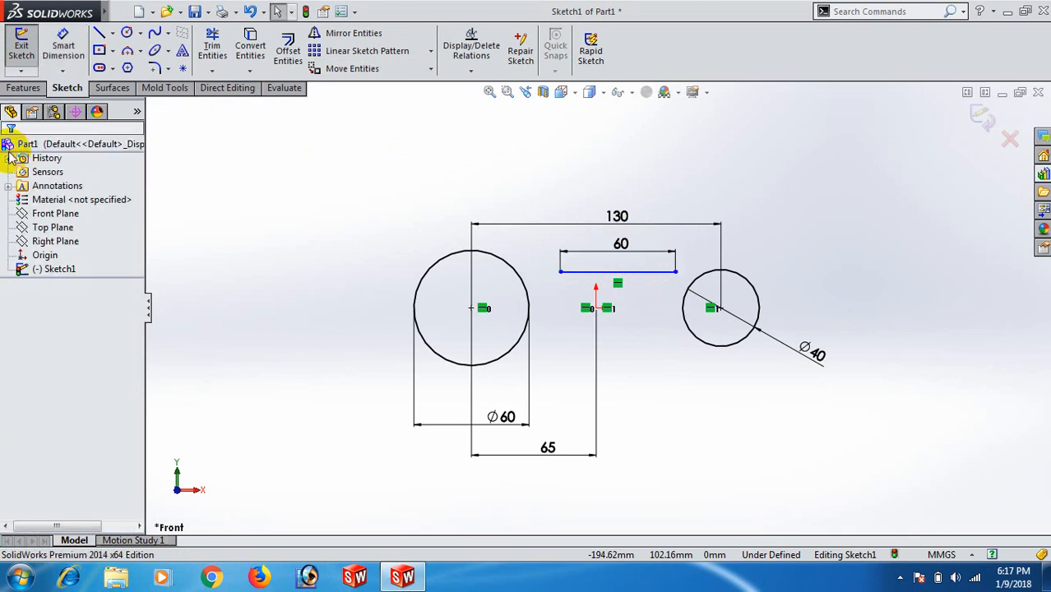
Try a Coincident relation between the 60 mm line's midpoint and the origin, and undo it
{"action": "left_click", "coordinate": [623, 272]}
{"action": "right_click", "coordinate": [623, 281]}
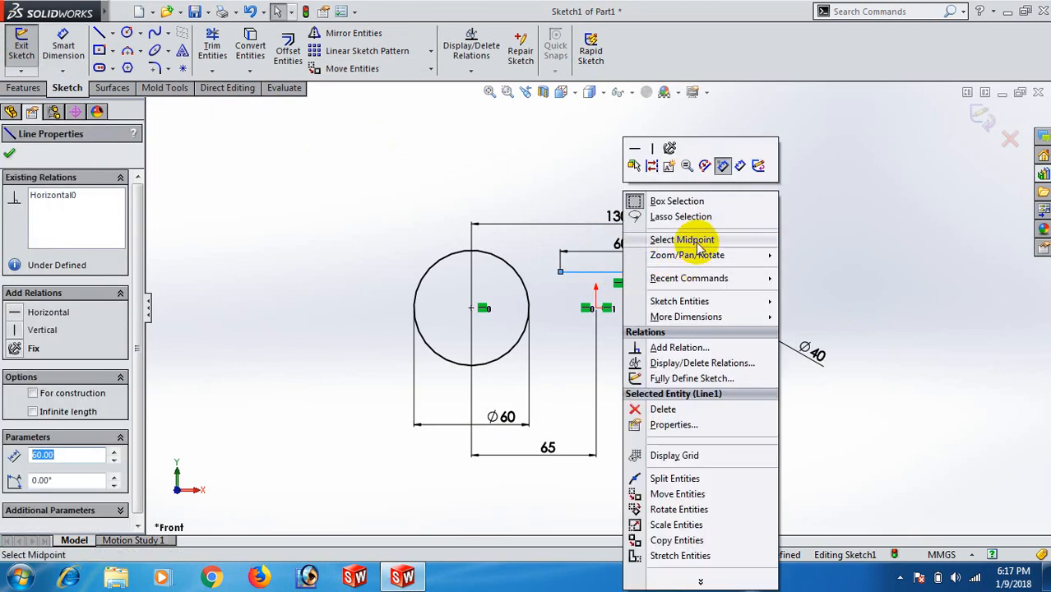
{"action": "left_click", "coordinate": [684, 238]}
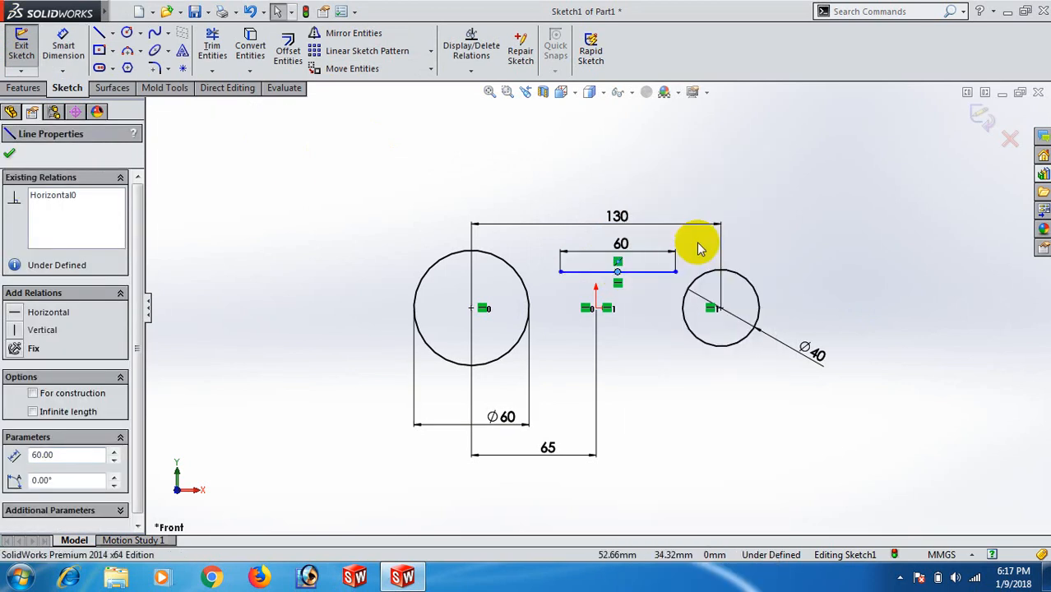
{"action": "left_click", "coordinate": [595, 311]}
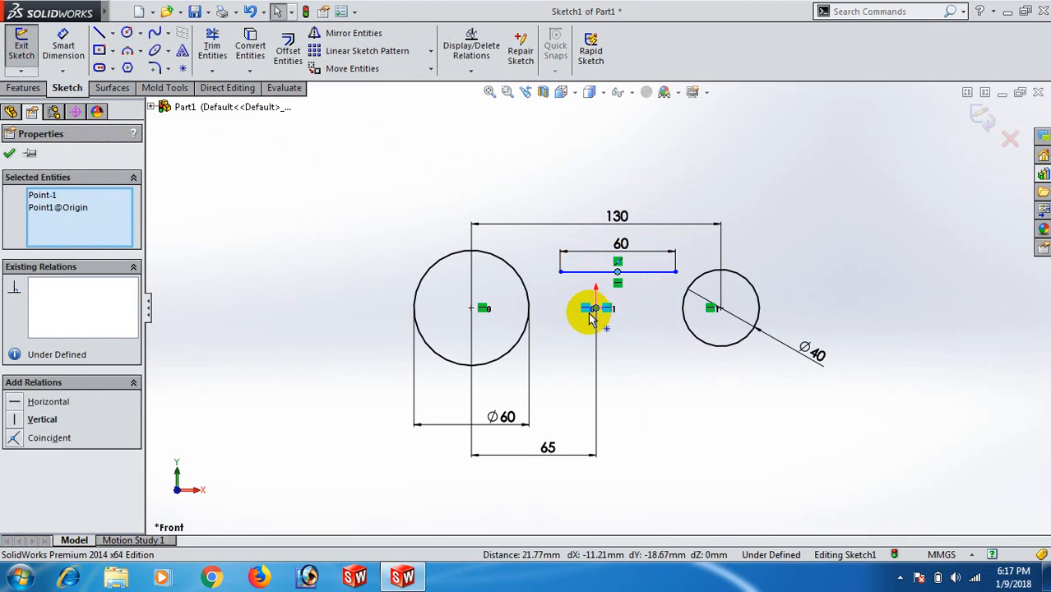
{"action": "left_click", "coordinate": [12, 439]}
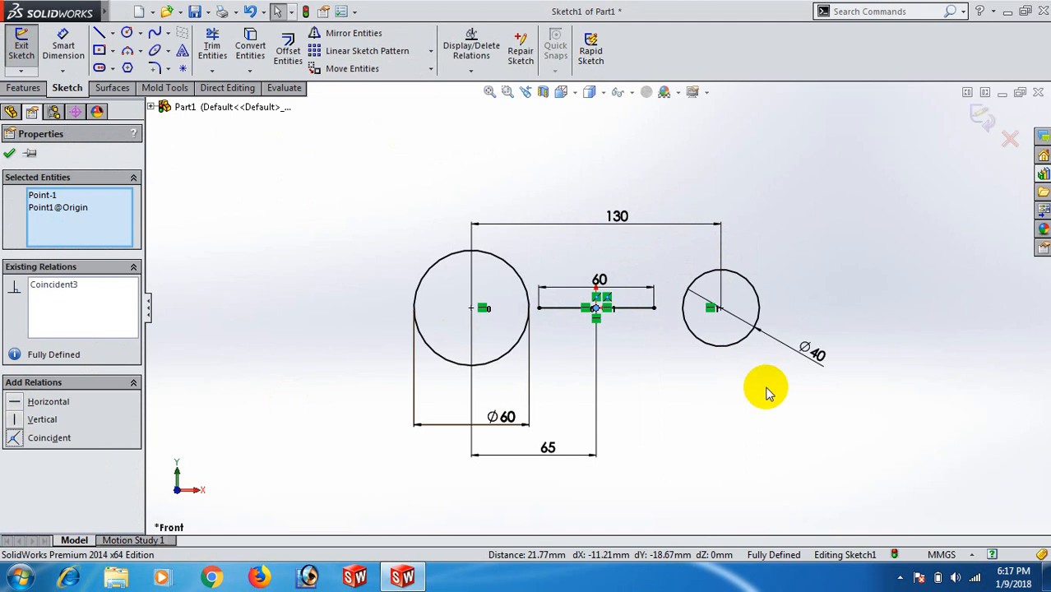
{"action": "key", "text": "ctrl+z"}
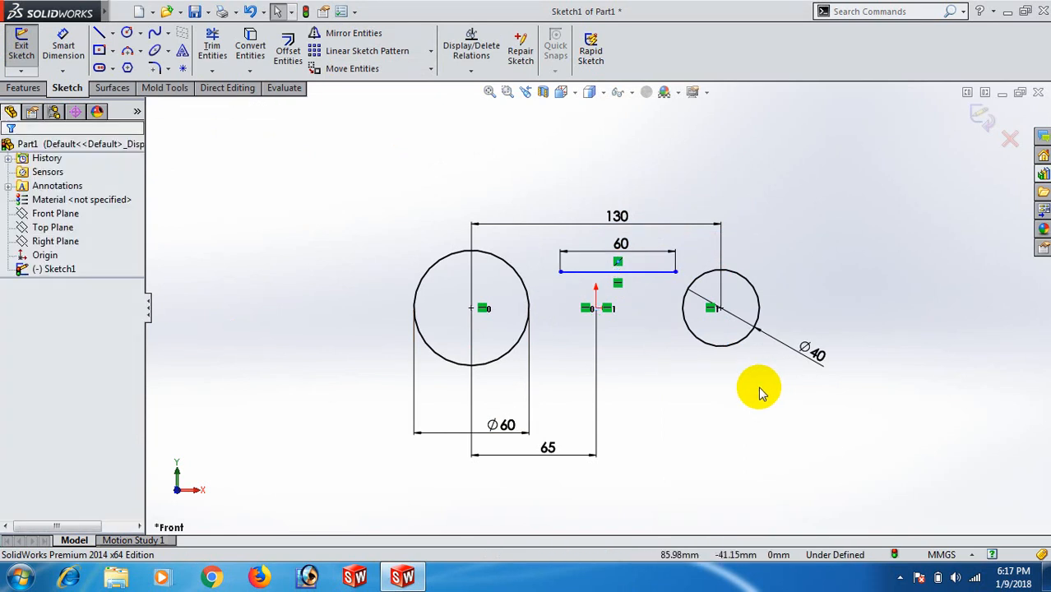
Try a Vertical relation between the 60 mm line's midpoint and the origin, and undo it
{"action": "left_click", "coordinate": [595, 311]}
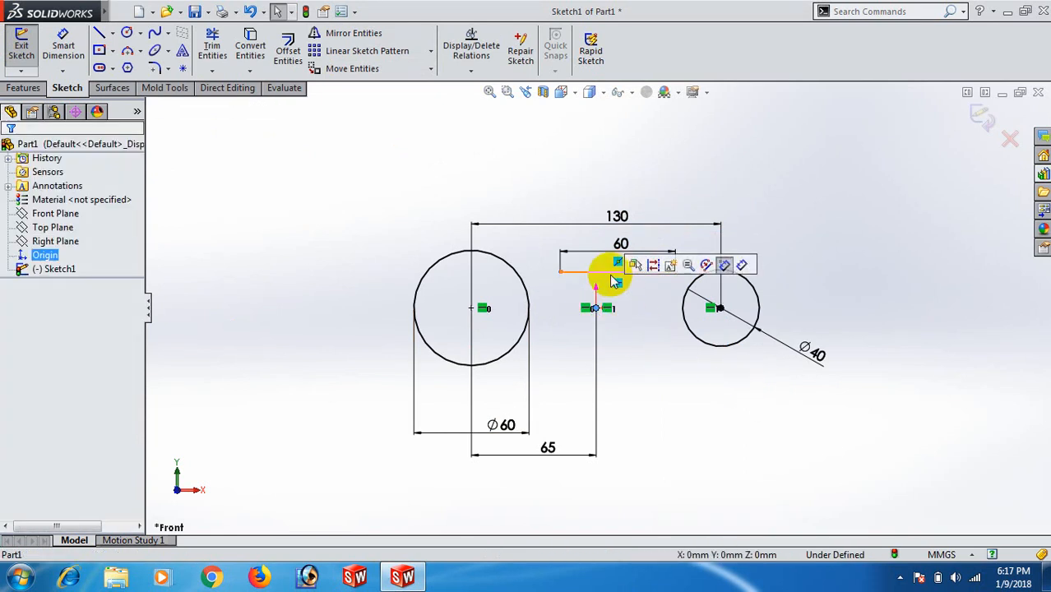
{"action": "right_click", "coordinate": [617, 280]}
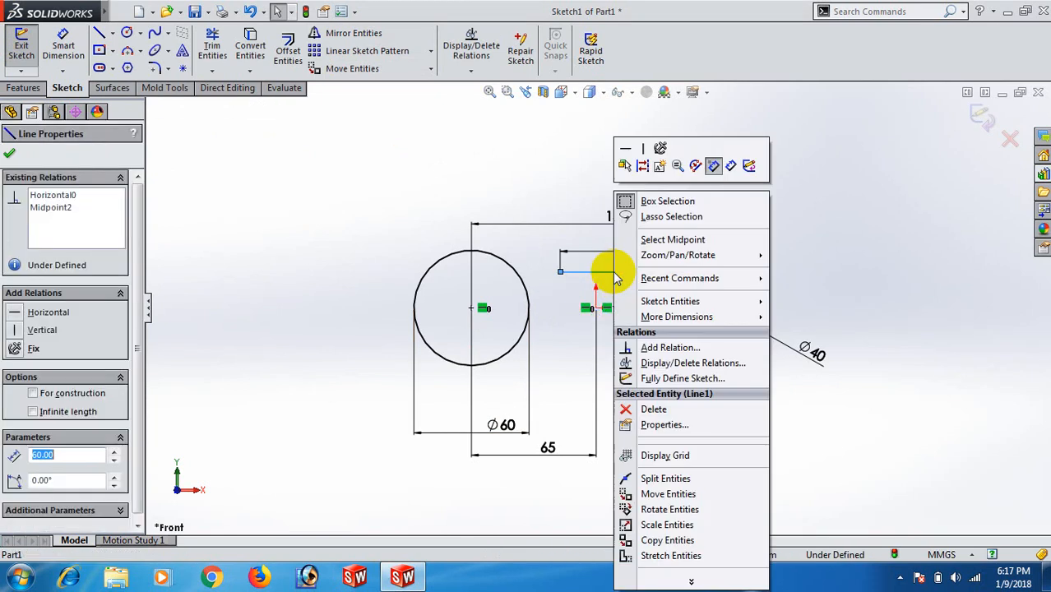
{"action": "left_click", "coordinate": [670, 240]}
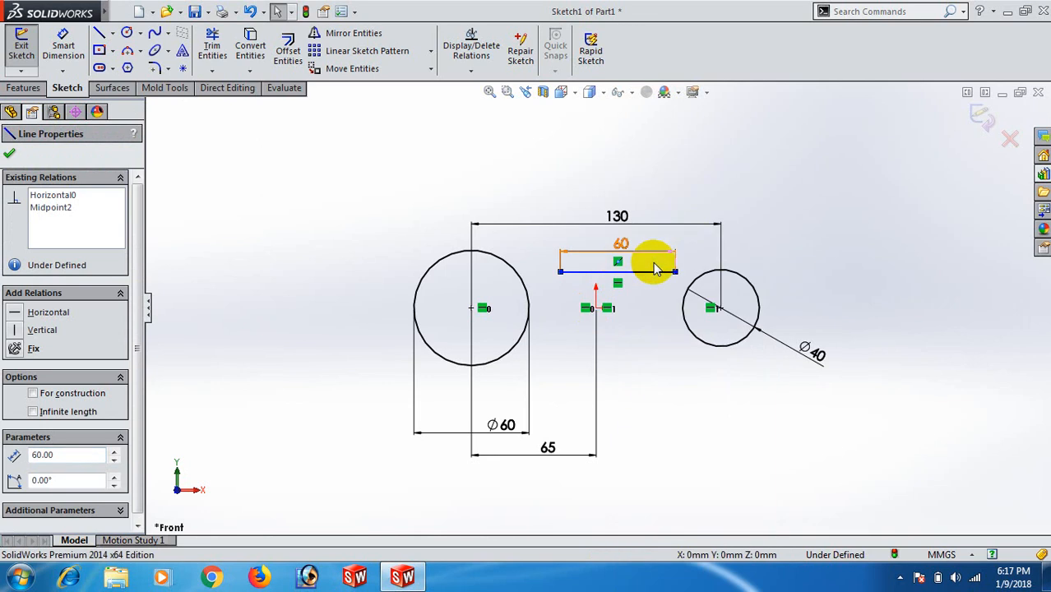
{"action": "left_click", "coordinate": [600, 313], "text": "ctrl"}
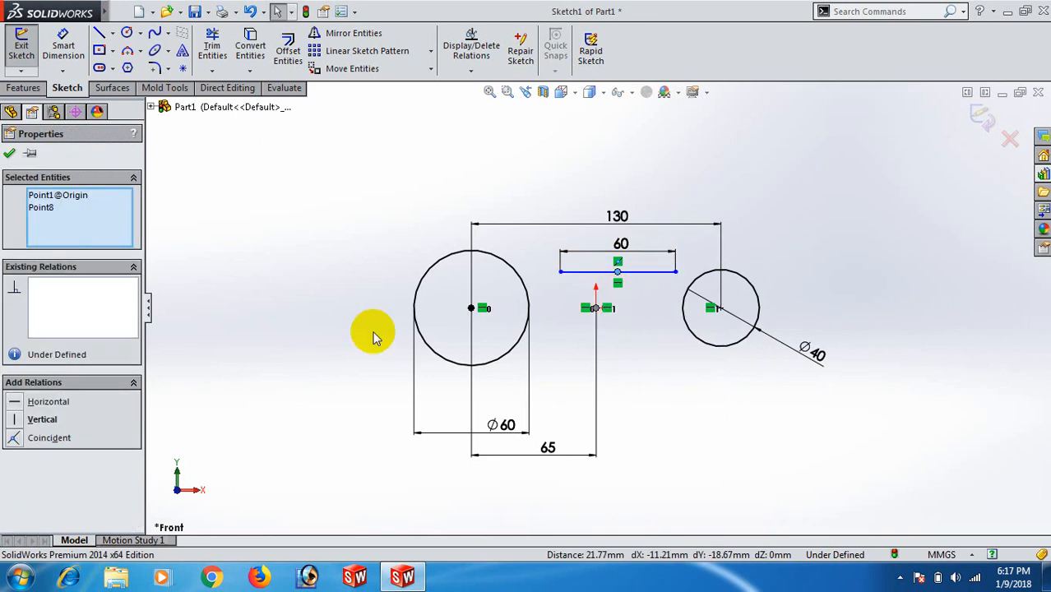
{"action": "left_click", "coordinate": [15, 419]}
{"action": "left_click", "coordinate": [772, 416]}
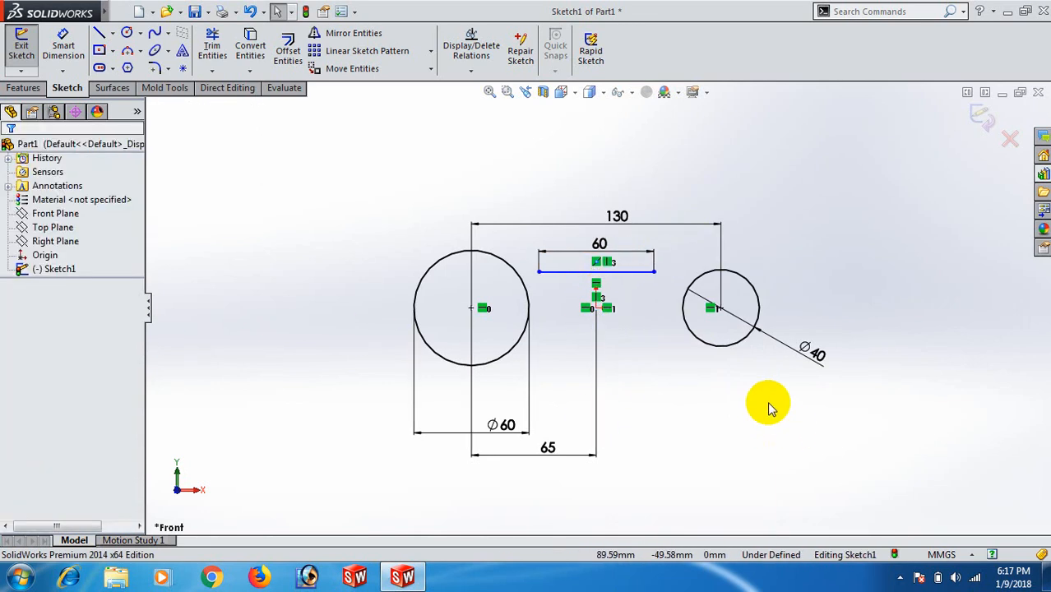
{"action": "key", "text": "ctrl+z"}
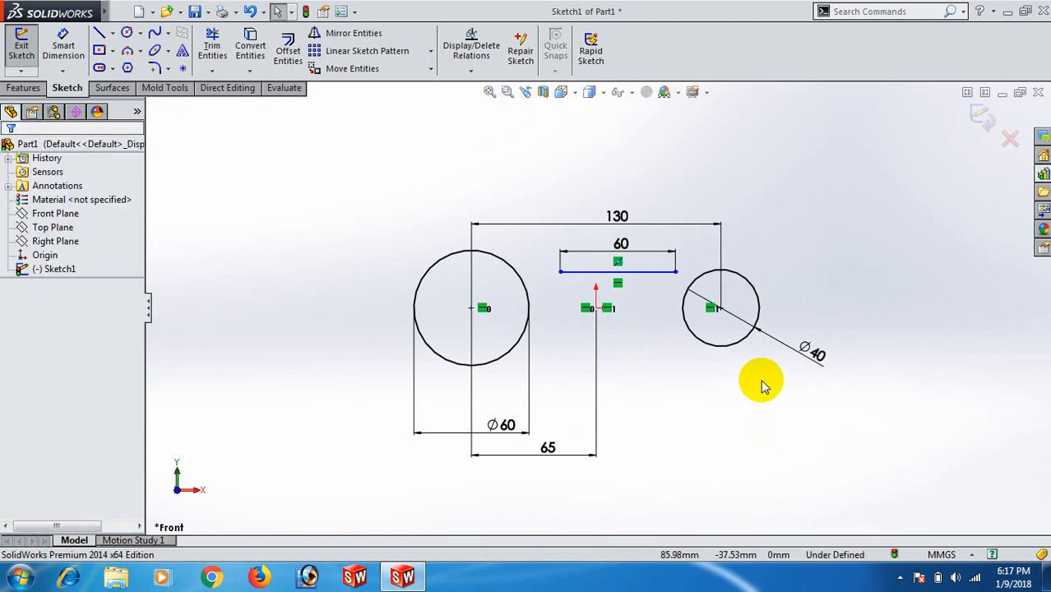
Sketch a downward-bulging 3 Point Arc of about 40 mm radius from the larger circle's upper edge to the line's nearest endpoint
{"action": "left_click", "coordinate": [138, 50]}
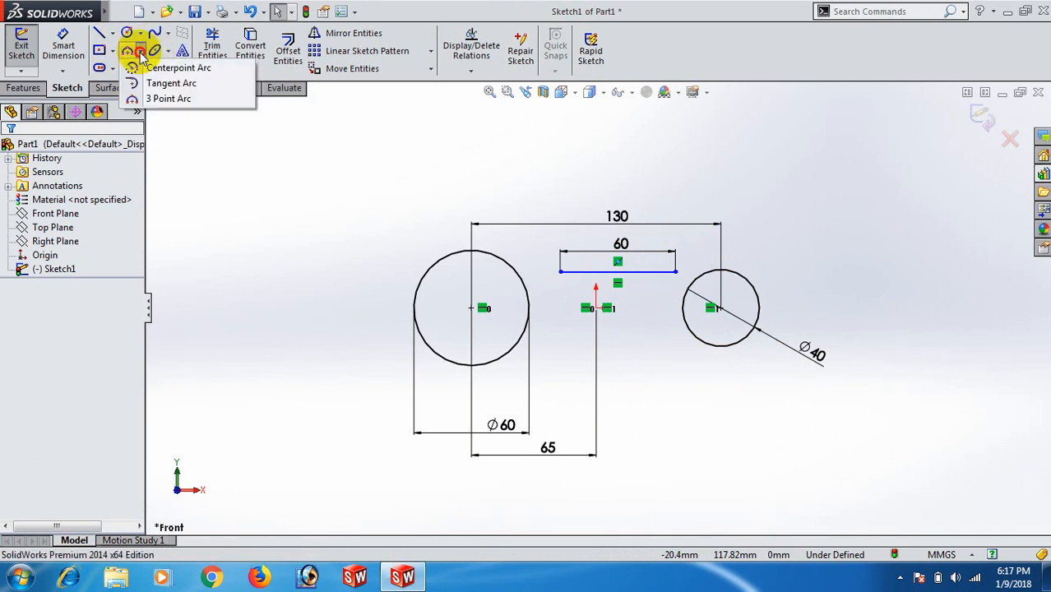
{"action": "left_click", "coordinate": [136, 97]}
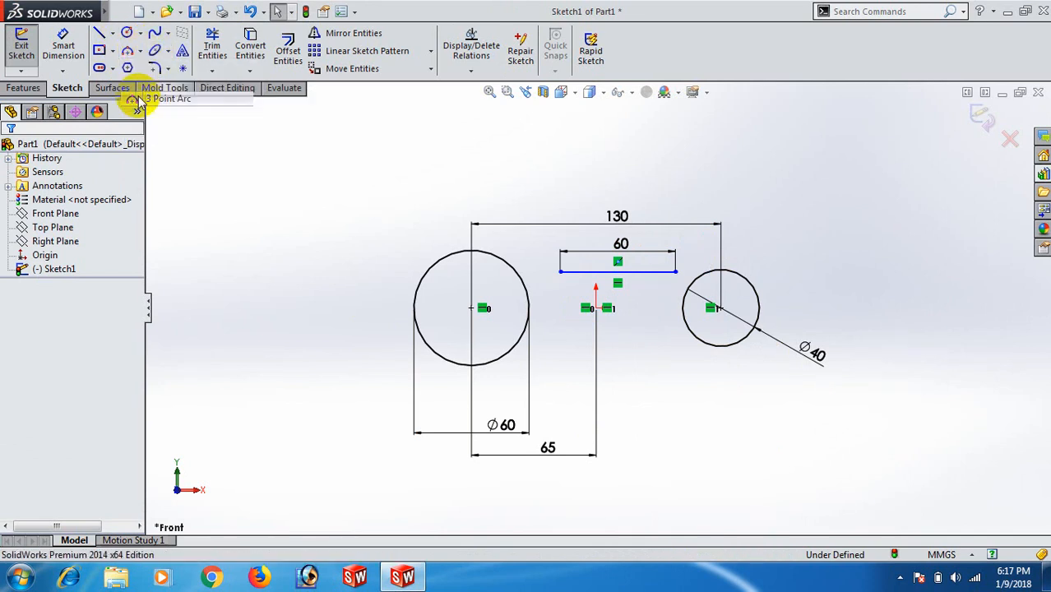
{"action": "left_click", "coordinate": [518, 278]}
{"action": "left_click", "coordinate": [560, 271]}
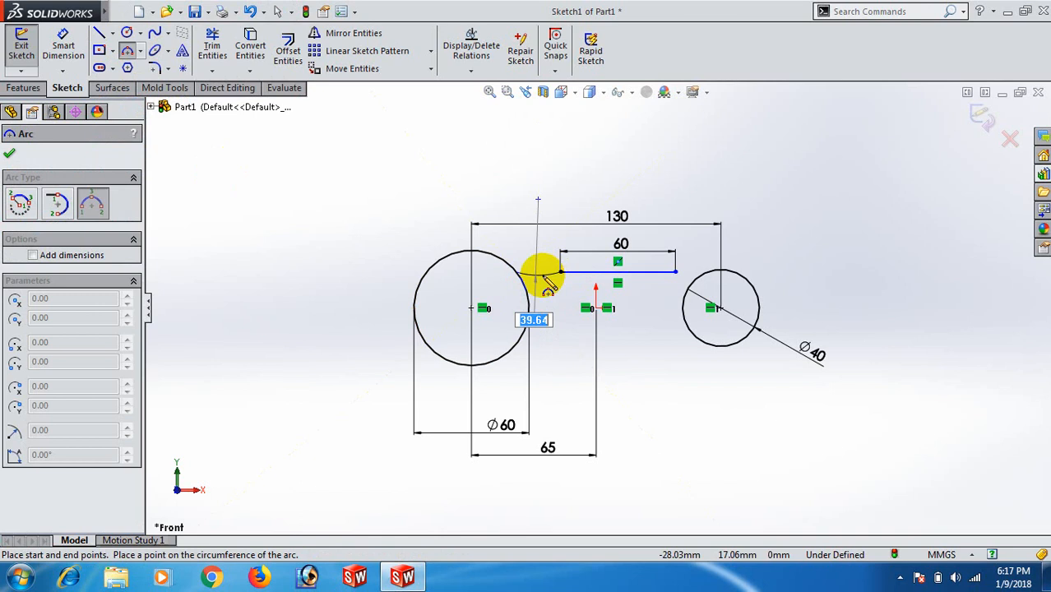
{"action": "left_click", "coordinate": [549, 283]}
{"action": "right_click", "coordinate": [549, 283]}
{"action": "left_click", "coordinate": [605, 165]}
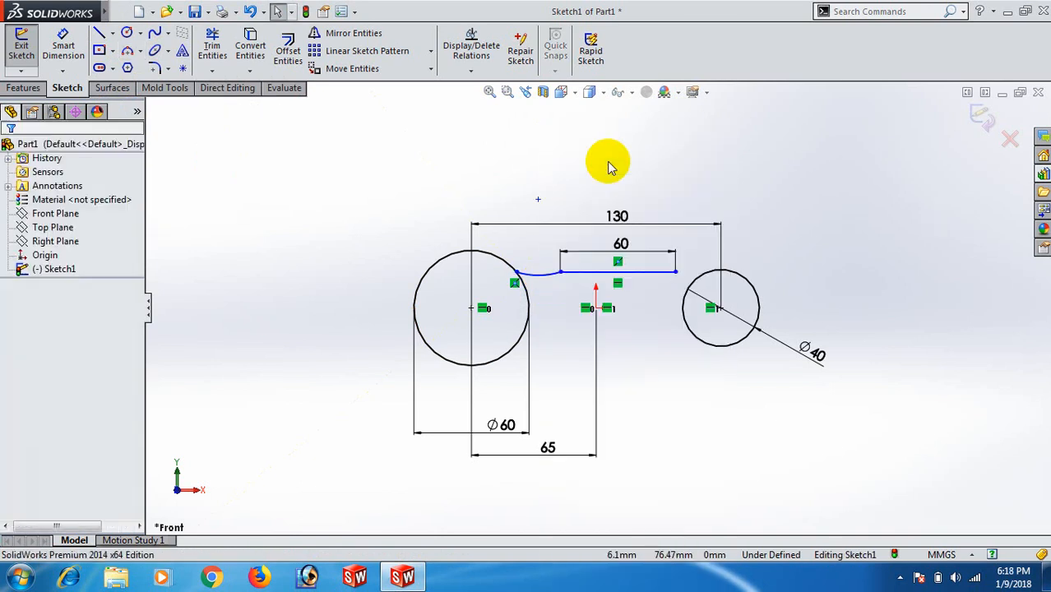
Sketch a downward-bulging 3 Point Arc of about 38 mm radius from the line's other endpoint to the smaller circle's upper edge
{"action": "left_click", "coordinate": [128, 52]}
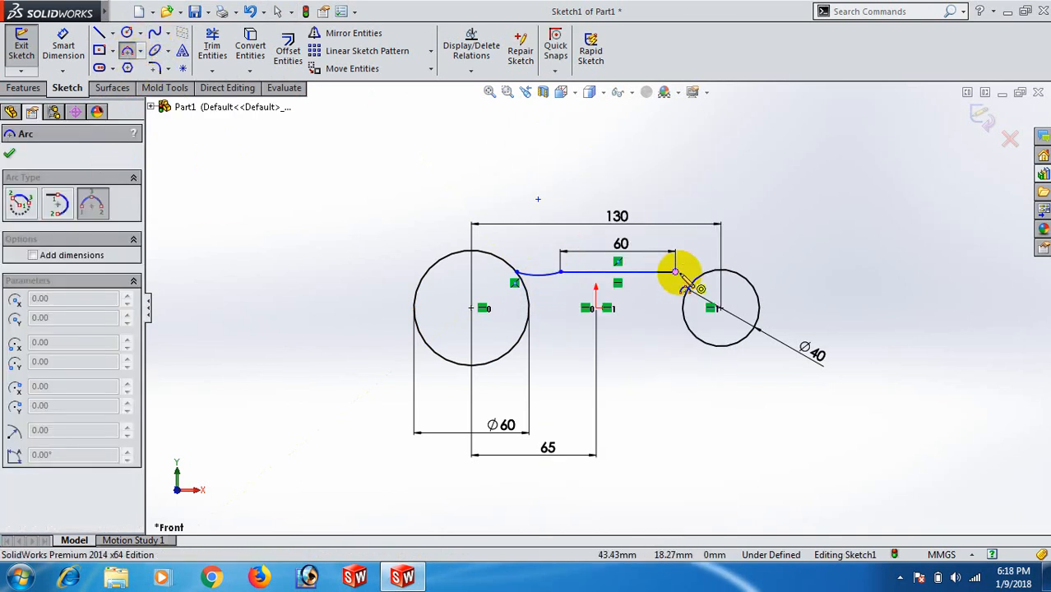
{"action": "left_click_drag", "start_coordinate": [676, 273], "coordinate": [691, 290]}
{"action": "scroll", "coordinate": [682, 284], "scroll_direction": "down", "scroll_amount": 3}
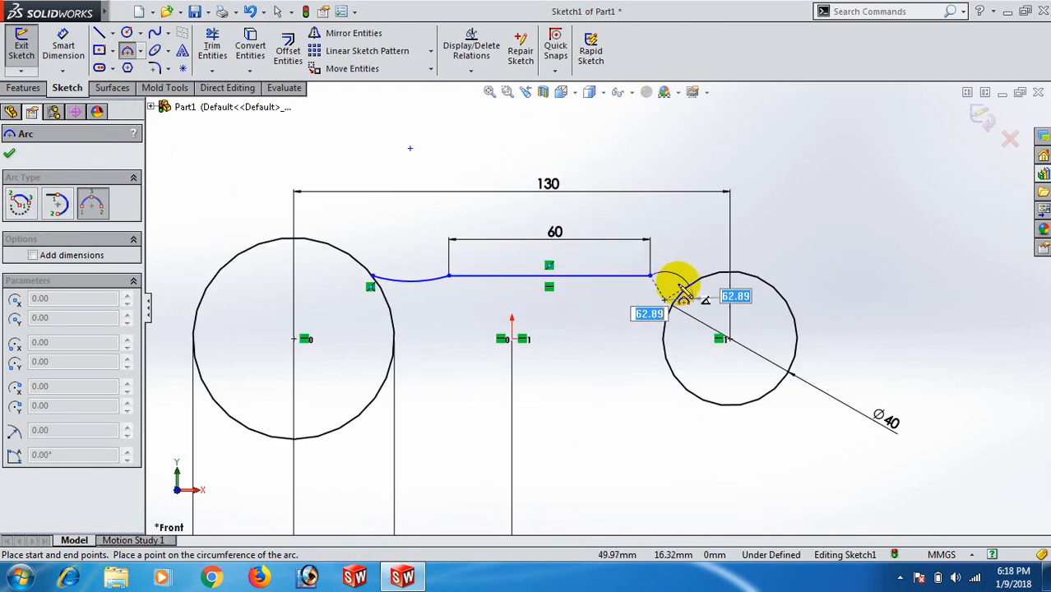
{"action": "left_click_drag", "start_coordinate": [676, 292], "coordinate": [673, 283]}
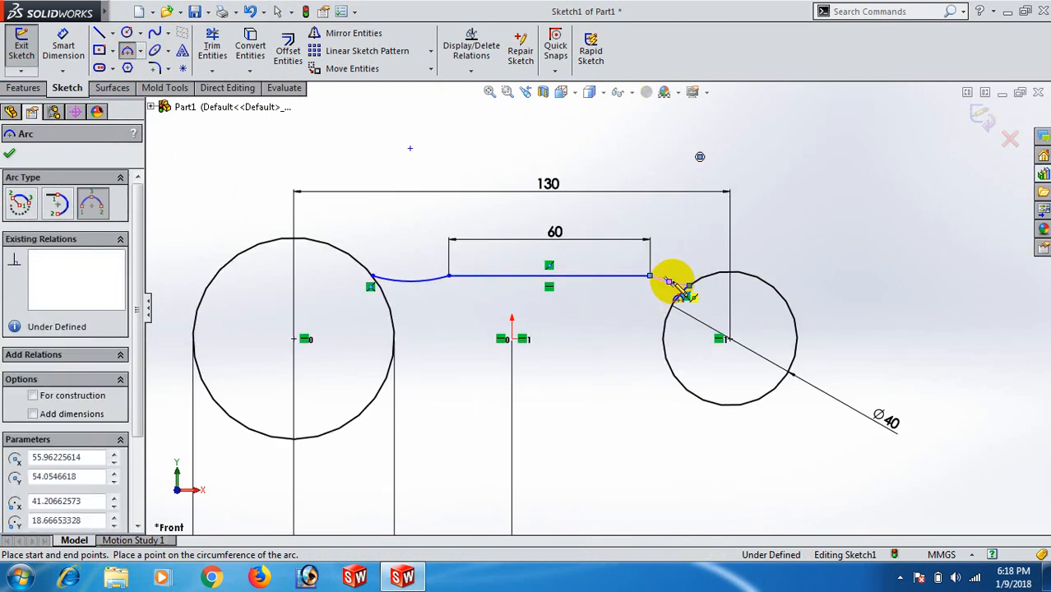
{"action": "right_click", "coordinate": [678, 282]}
{"action": "left_click", "coordinate": [764, 166]}
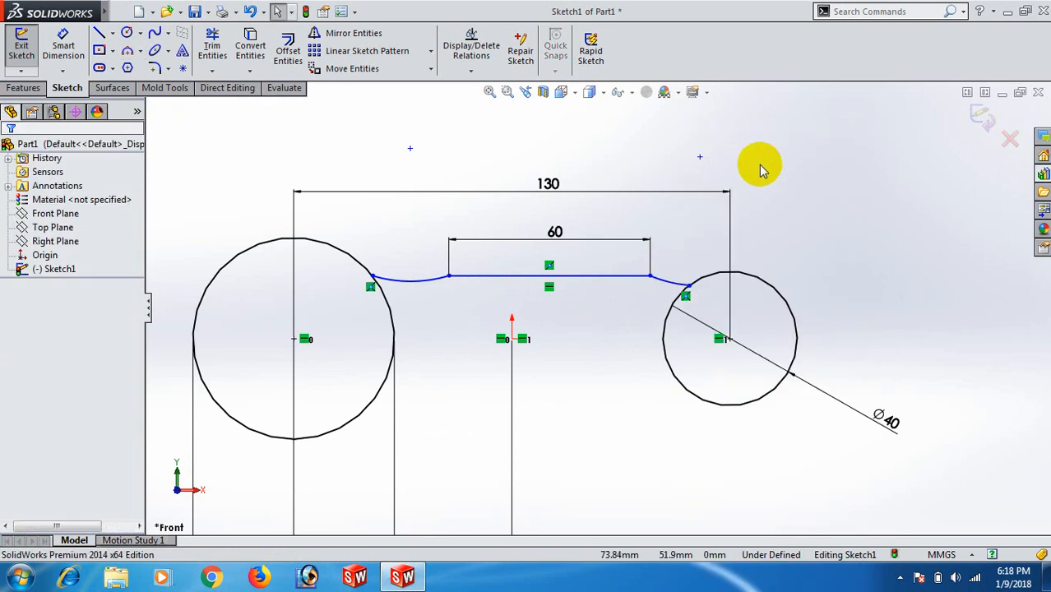
Add a Tangent relation between the 60 mm line and the arc on the larger circle's side
{"action": "left_click", "coordinate": [468, 282]}
{"action": "left_click", "coordinate": [441, 279], "text": "ctrl"}
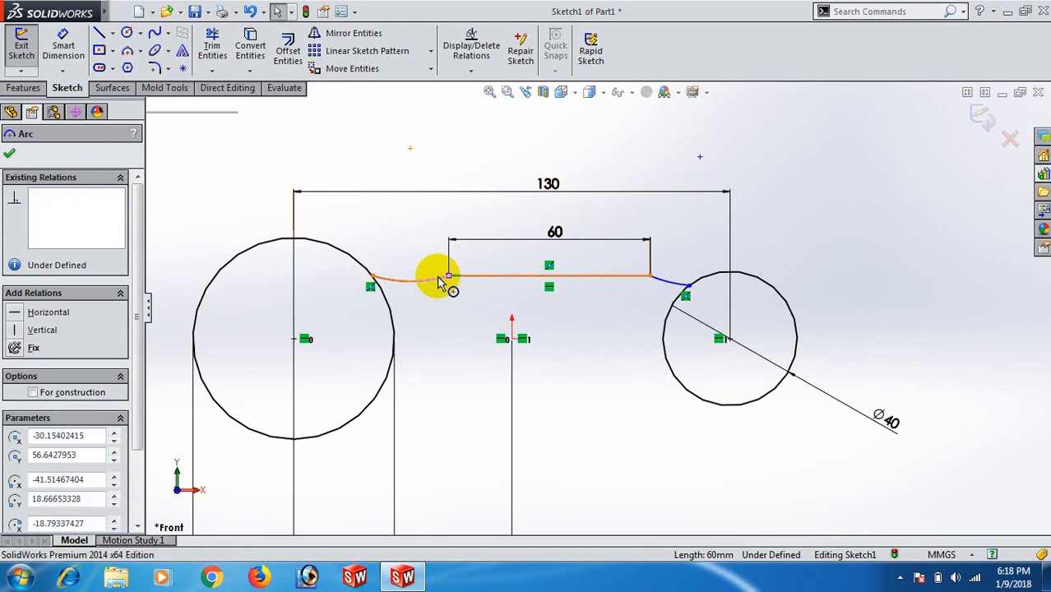
{"action": "left_click", "coordinate": [12, 403]}
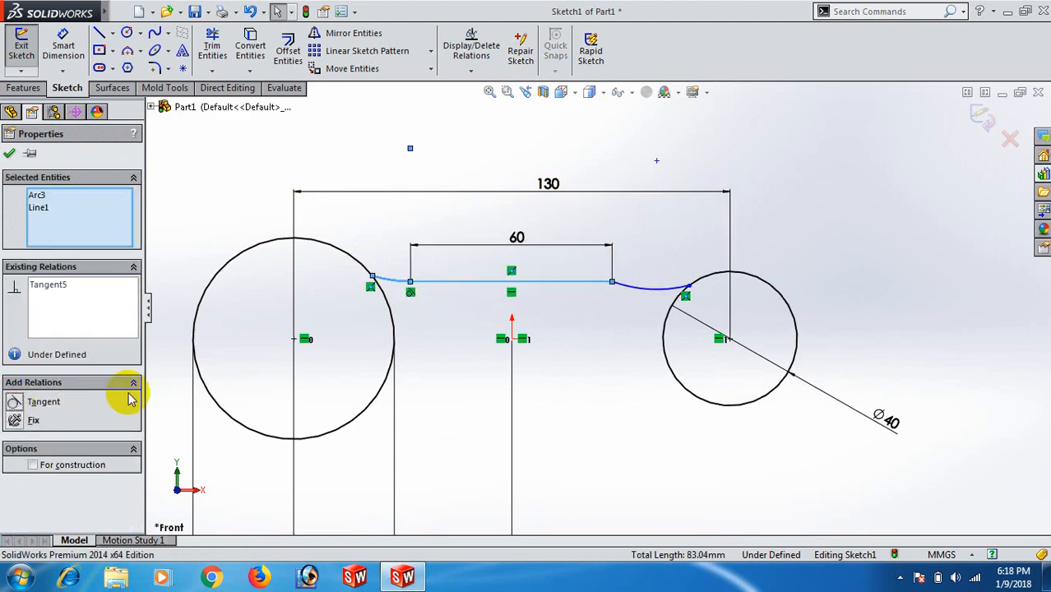
{"action": "left_click", "coordinate": [480, 339]}
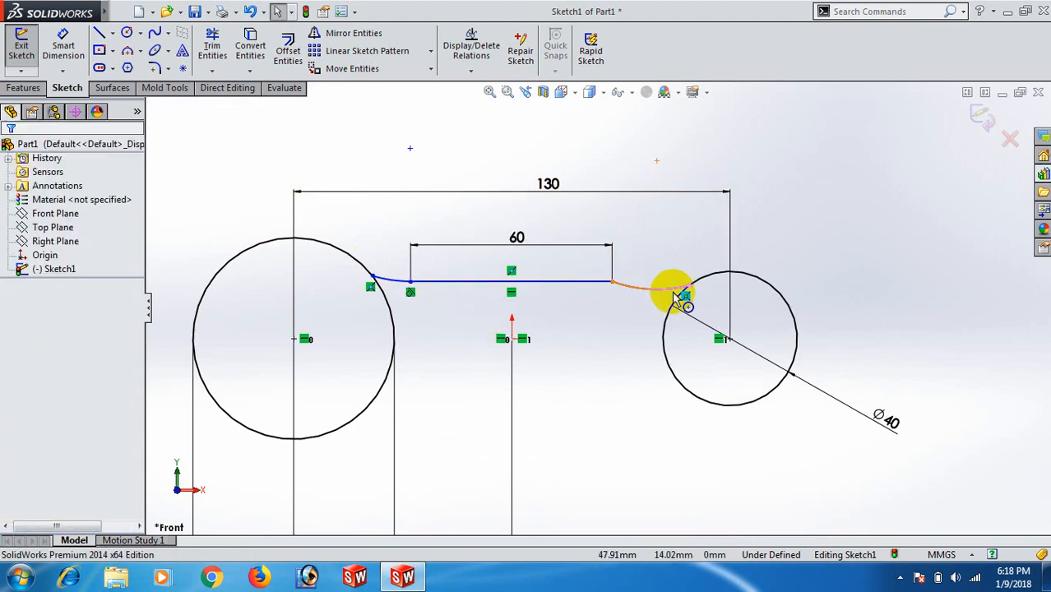
Add a Tangent relation between the 60 mm line and the smaller-circle-side arc, and shift the line slightly toward the larger circle
{"action": "left_click", "coordinate": [667, 289]}
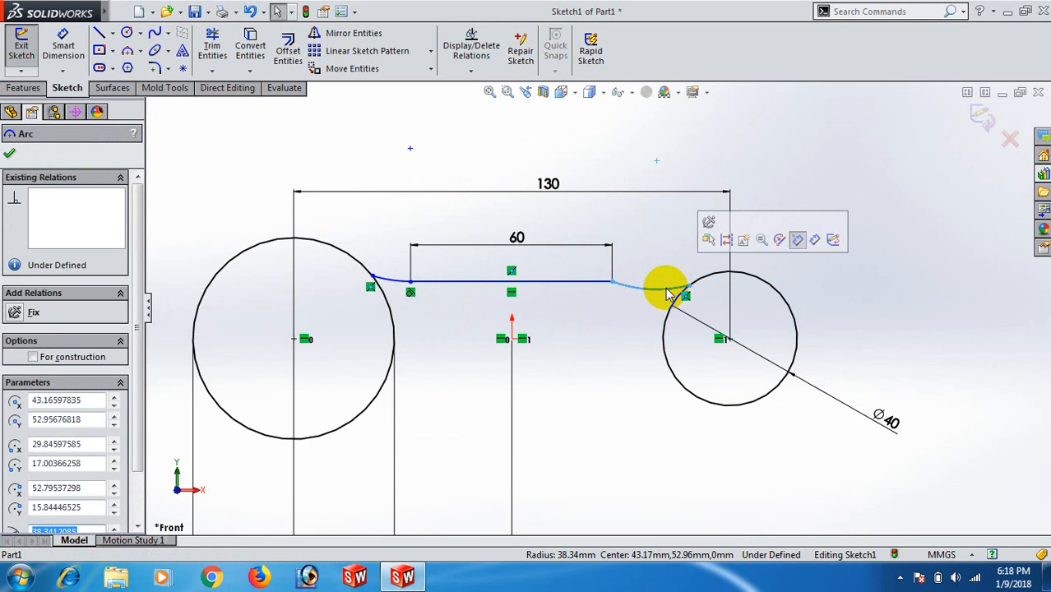
{"action": "left_click", "coordinate": [594, 289], "text": "ctrl"}
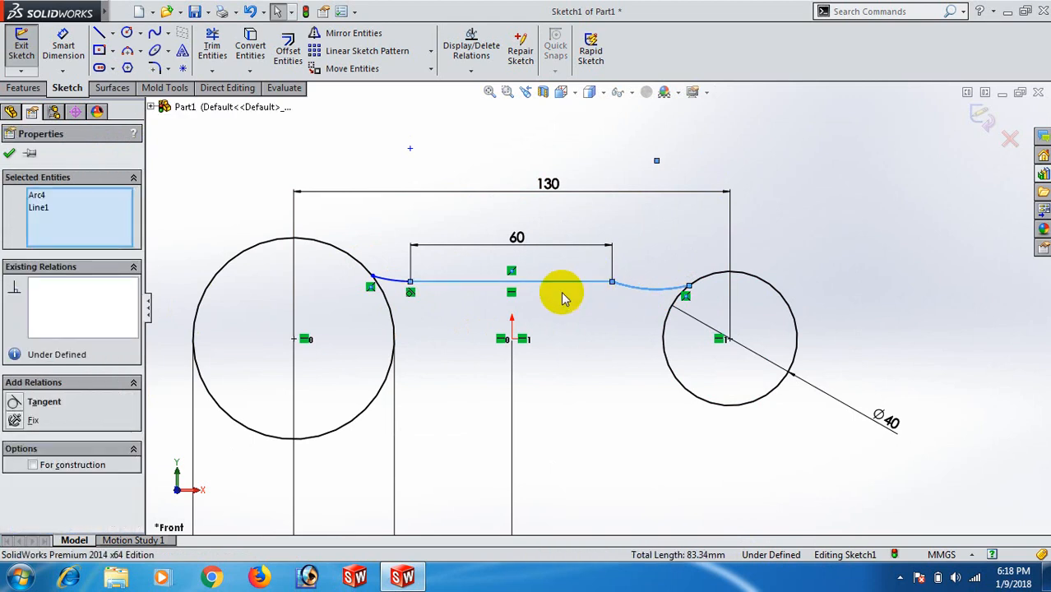
{"action": "left_click", "coordinate": [14, 402]}
{"action": "left_click", "coordinate": [633, 385]}
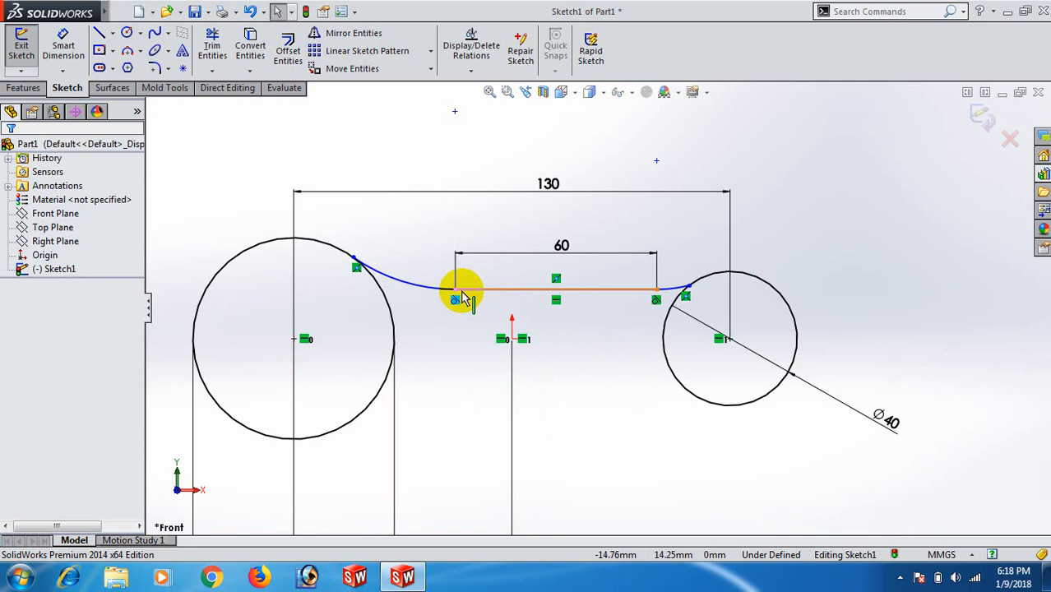
{"action": "left_click_drag", "start_coordinate": [456, 293], "coordinate": [430, 293]}
{"action": "mouse_move", "coordinate": [448, 304]}
{"action": "left_mouse_down"}
{"action": "mouse_move", "coordinate": [462, 296]}
{"action": "mouse_move", "coordinate": [443, 298]}
{"action": "left_mouse_up"}
{"action": "left_click", "coordinate": [406, 327]}
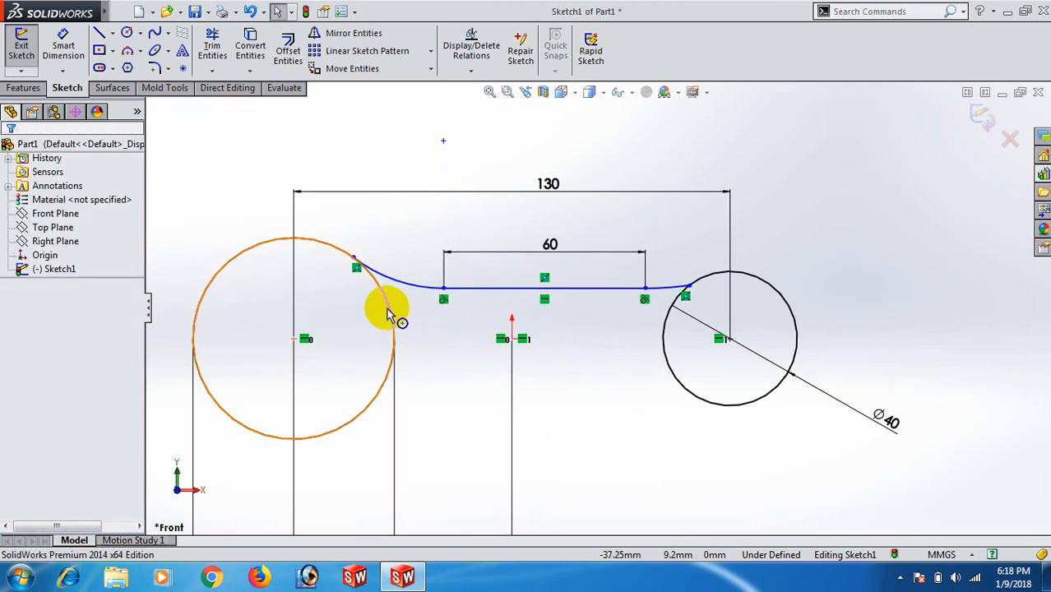
Add a Tangent relation between the larger circle and its connecting arc
{"action": "left_click", "coordinate": [387, 306]}
{"action": "left_click", "coordinate": [399, 287], "text": "ctrl"}
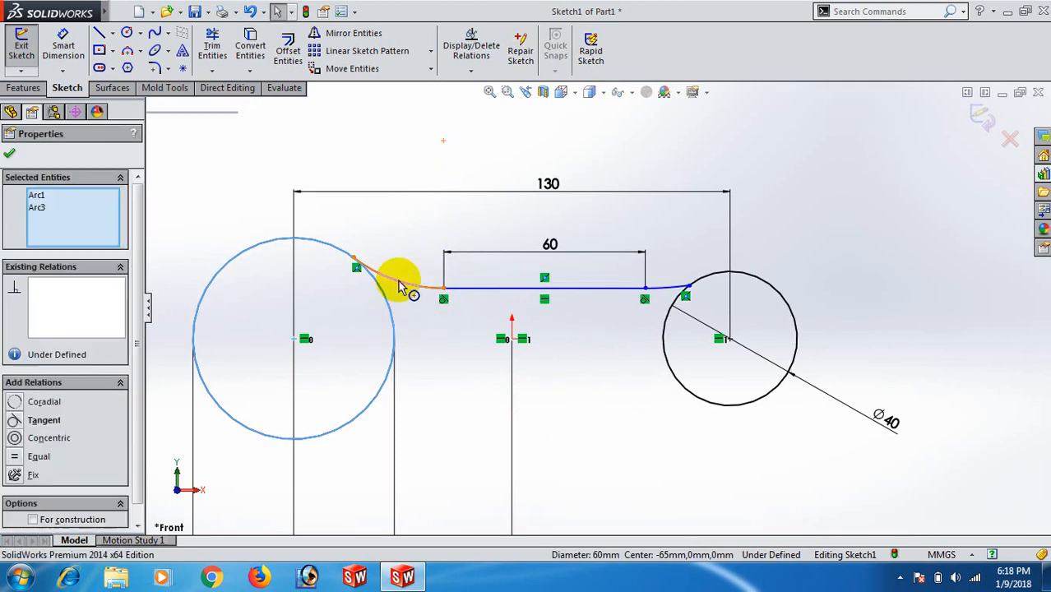
{"action": "left_click", "coordinate": [14, 420]}
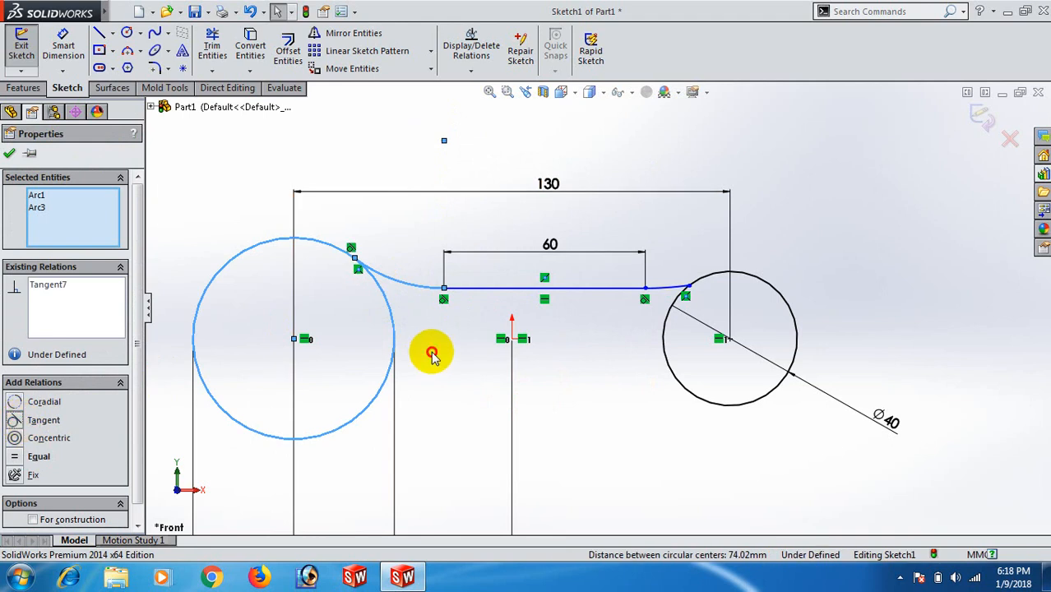
{"action": "left_click", "coordinate": [431, 348]}
Add a Tangent relation between the smaller circle and its connecting arc
{"action": "left_click", "coordinate": [708, 286]}
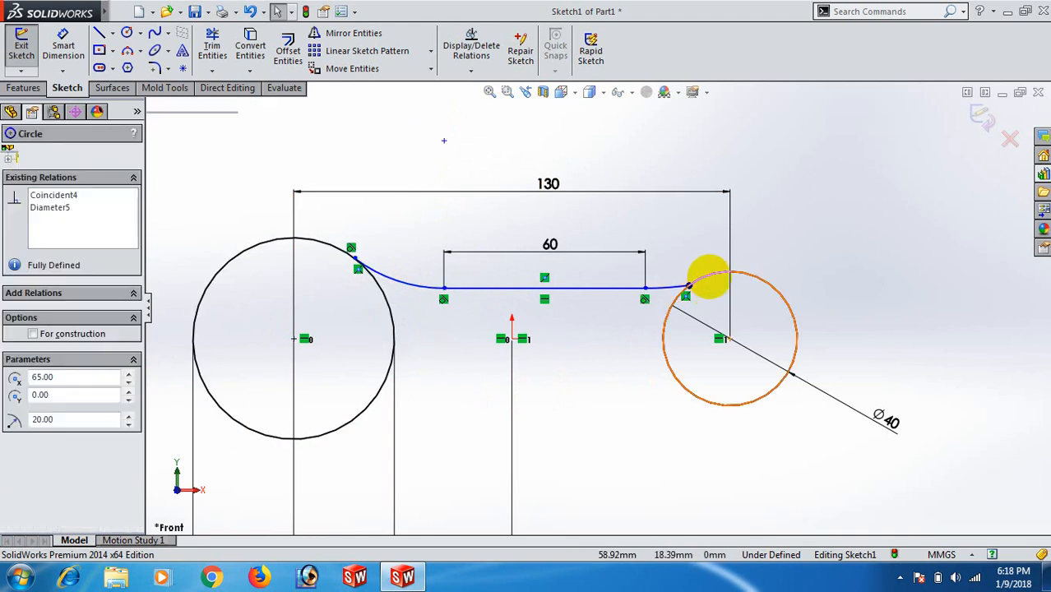
{"action": "left_click", "coordinate": [666, 294], "text": "ctrl"}
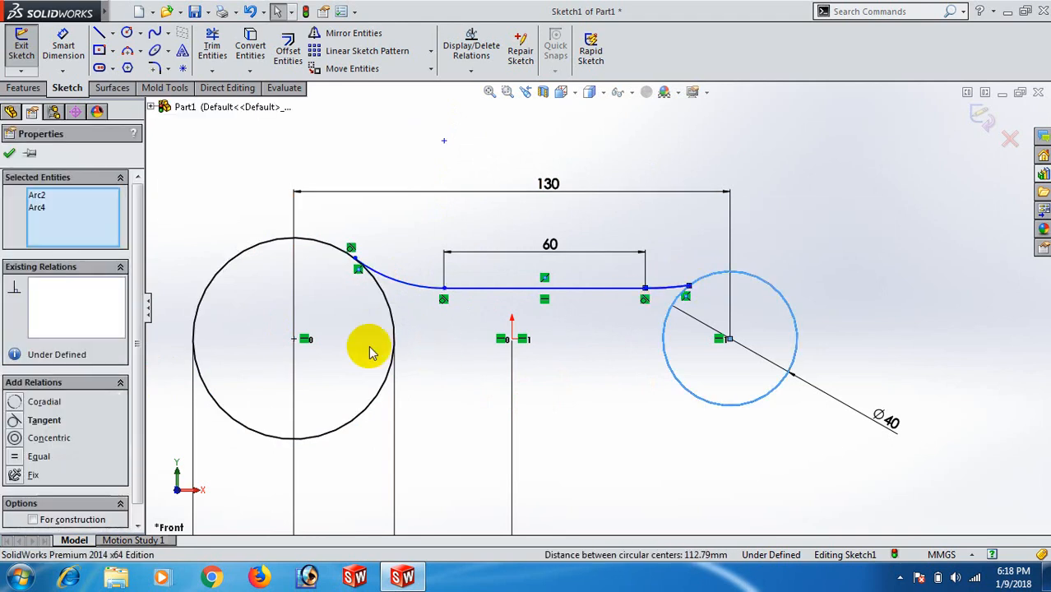
{"action": "left_click", "coordinate": [13, 420]}
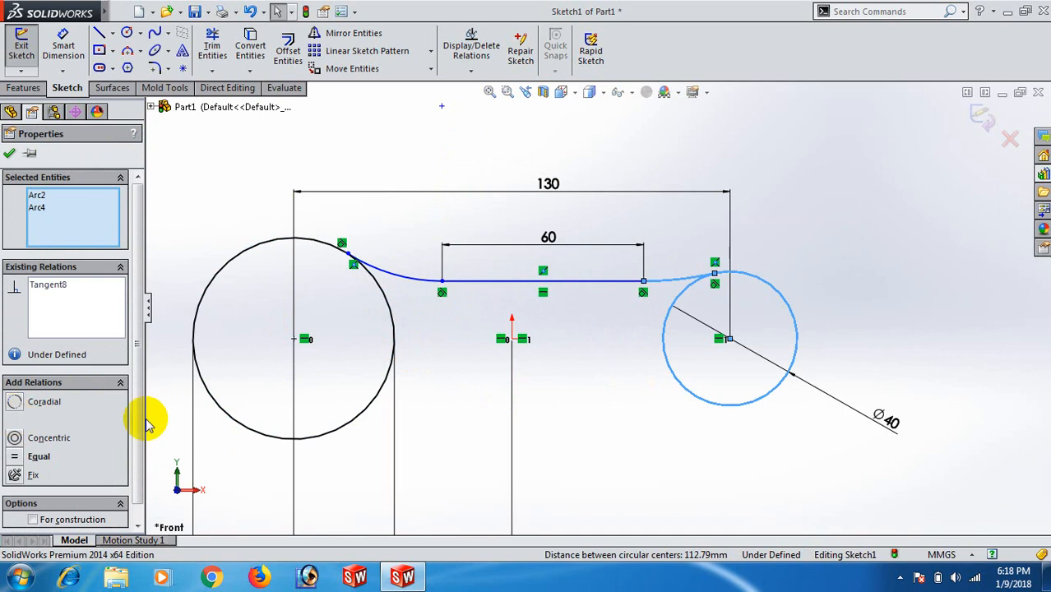
{"action": "left_click", "coordinate": [573, 415]}
Lower the 60 mm line, placing its endpoint nearest the larger circle at about X -22 mm, Y 12.5 mm
{"action": "scroll", "coordinate": [585, 398], "scroll_direction": "up", "scroll_amount": 1}
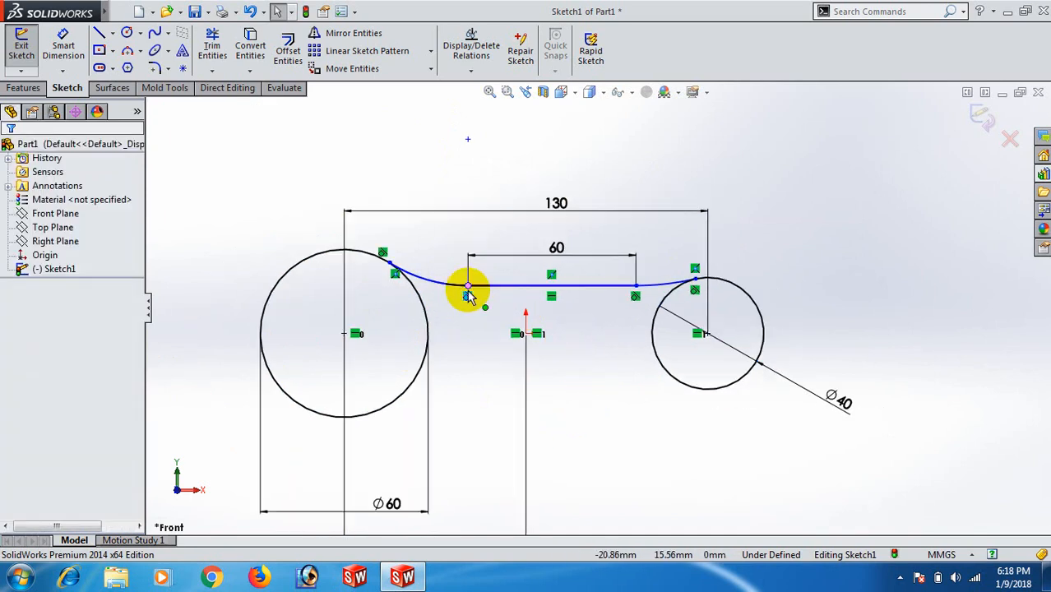
{"action": "mouse_move", "coordinate": [465, 296]}
{"action": "left_mouse_down"}
{"action": "mouse_move", "coordinate": [483, 314]}
{"action": "mouse_move", "coordinate": [465, 304]}
{"action": "left_mouse_up"}
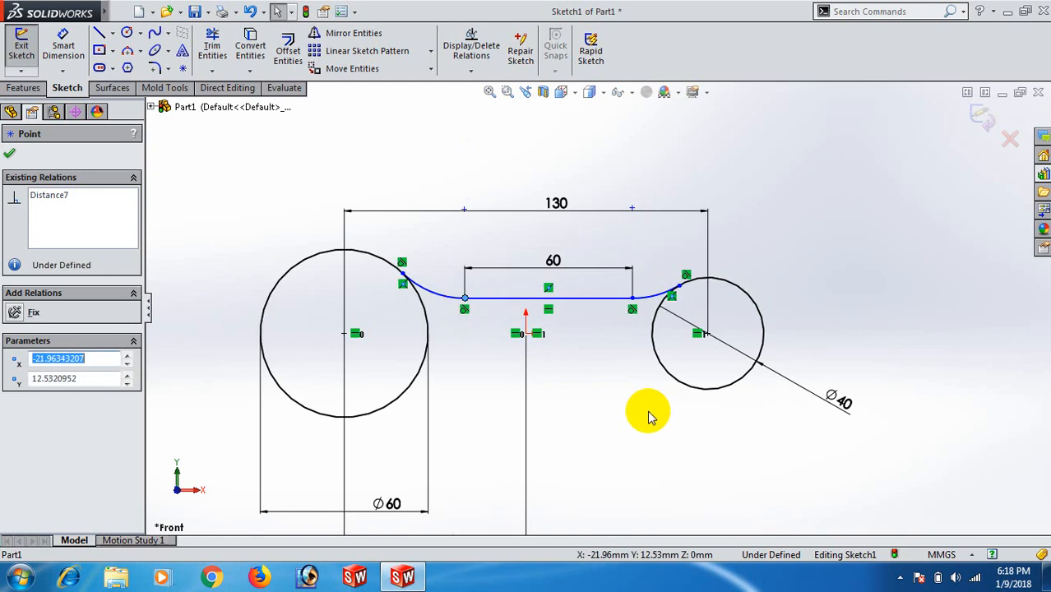
{"action": "left_click", "coordinate": [647, 416]}
{"action": "right_click", "coordinate": [586, 304]}
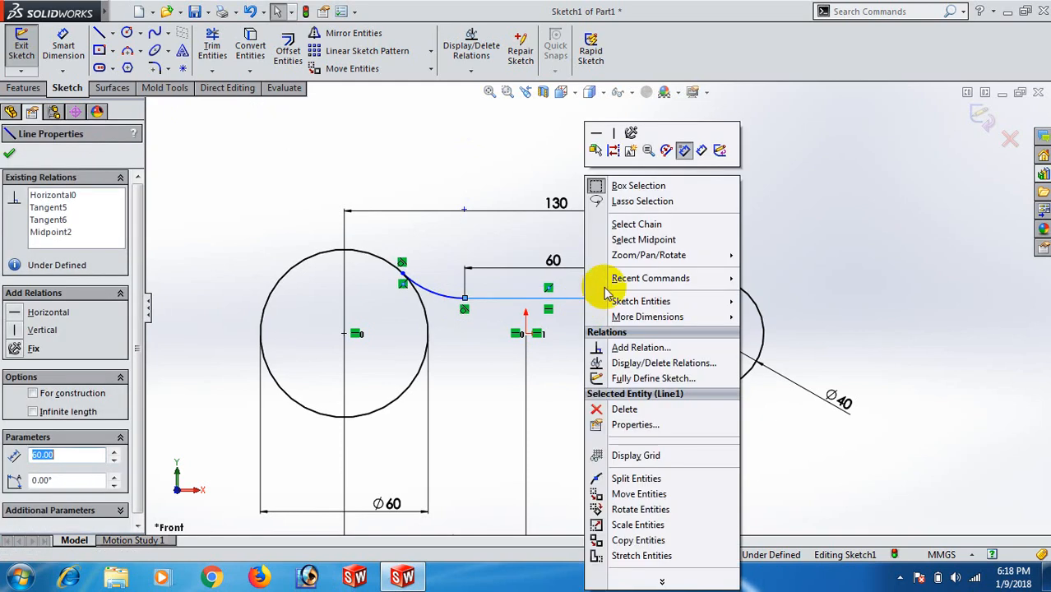
{"action": "left_click", "coordinate": [658, 240]}
{"action": "left_click", "coordinate": [519, 334]}
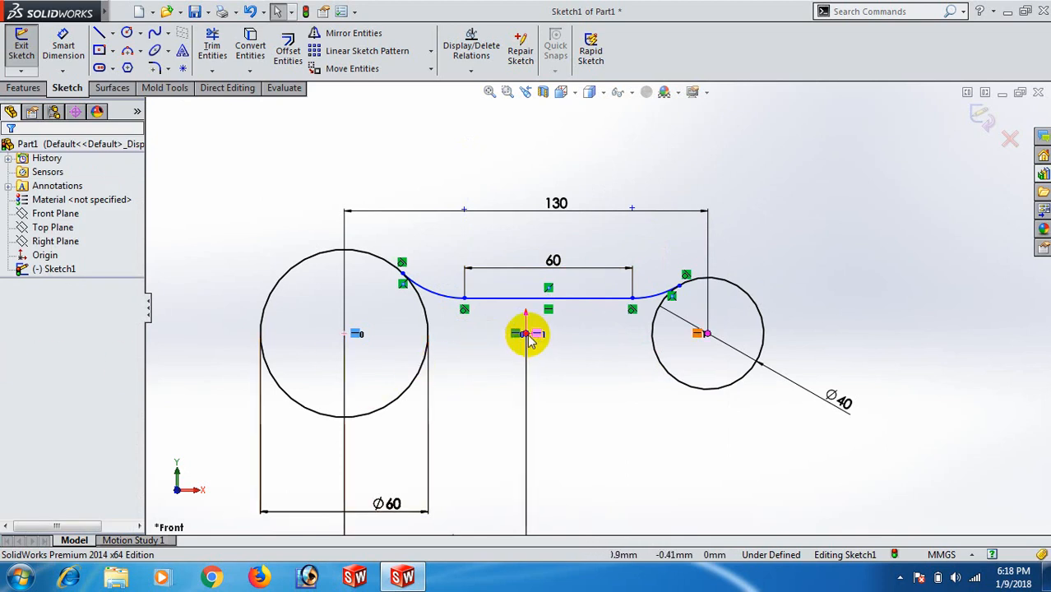
{"action": "left_click", "coordinate": [527, 334]}
{"action": "left_click", "coordinate": [593, 415]}
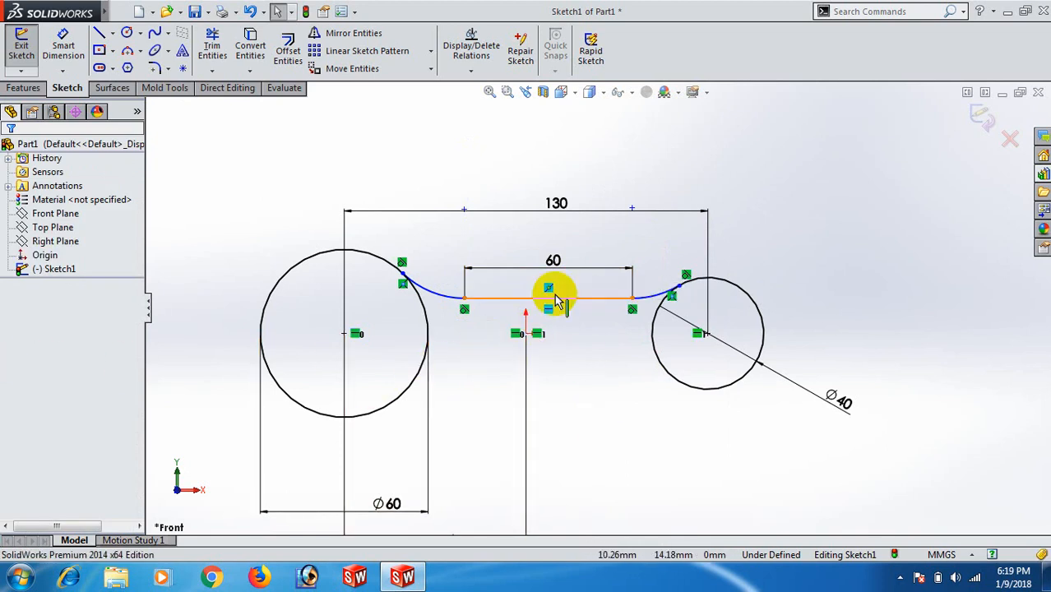
{"action": "right_click", "coordinate": [557, 305]}
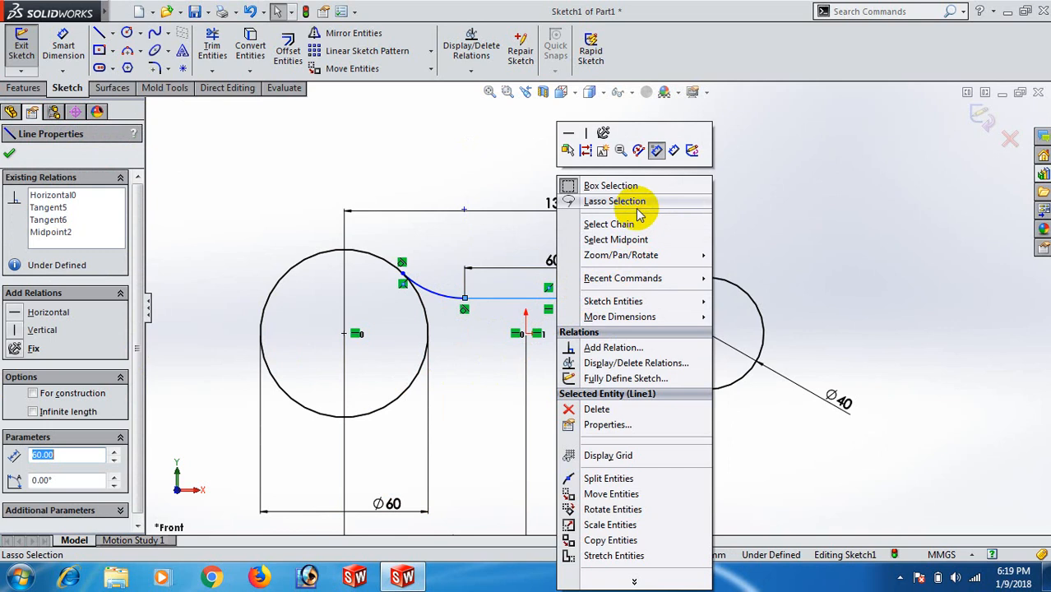
{"action": "left_click", "coordinate": [632, 240]}
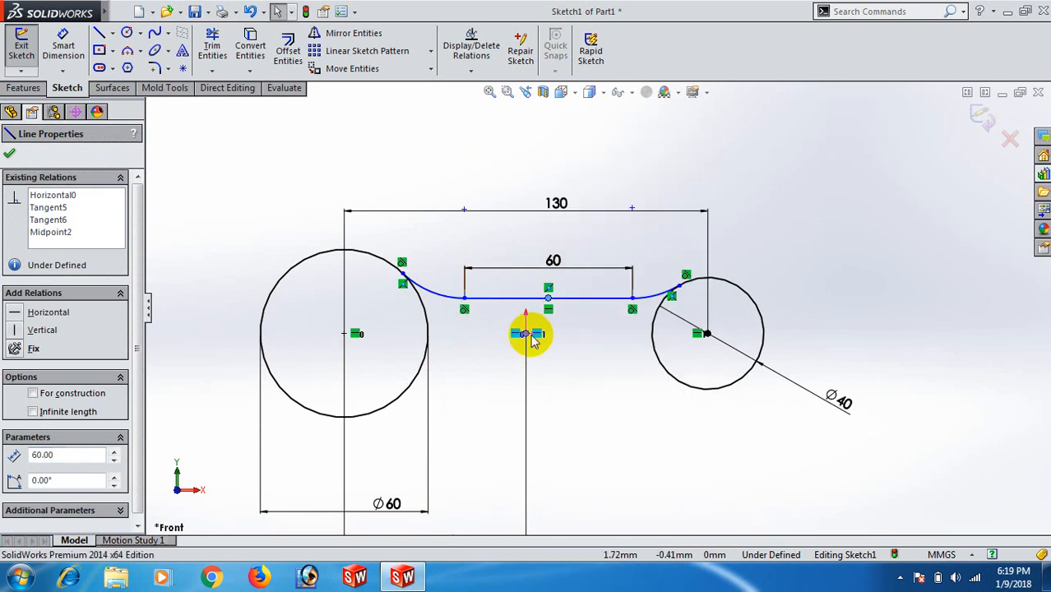
{"action": "key", "text": "Escape"}
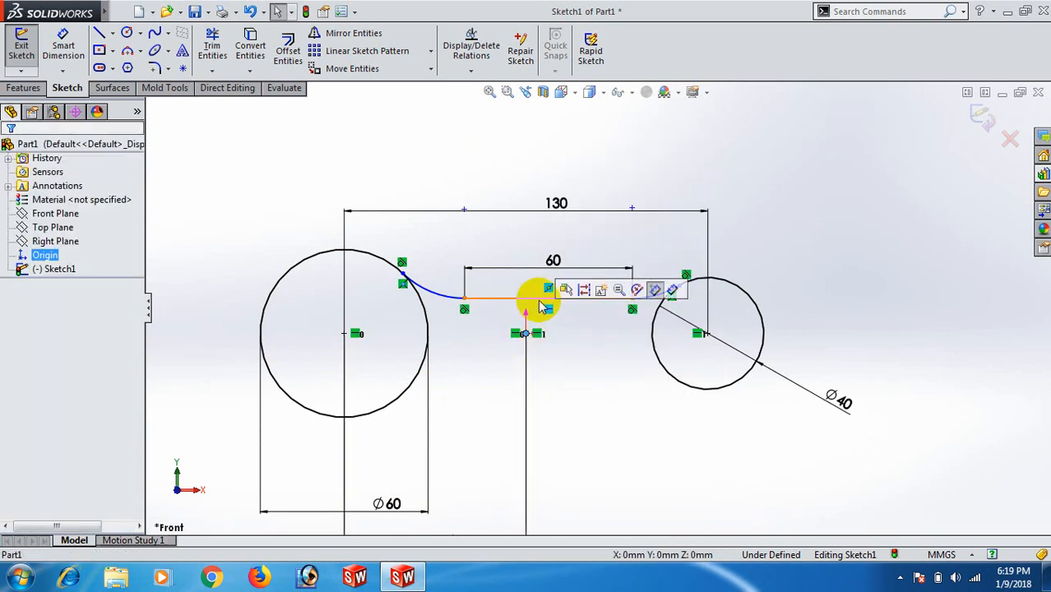
{"action": "left_click", "coordinate": [538, 297]}
{"action": "right_click", "coordinate": [542, 306]}
{"action": "left_click", "coordinate": [605, 237]}
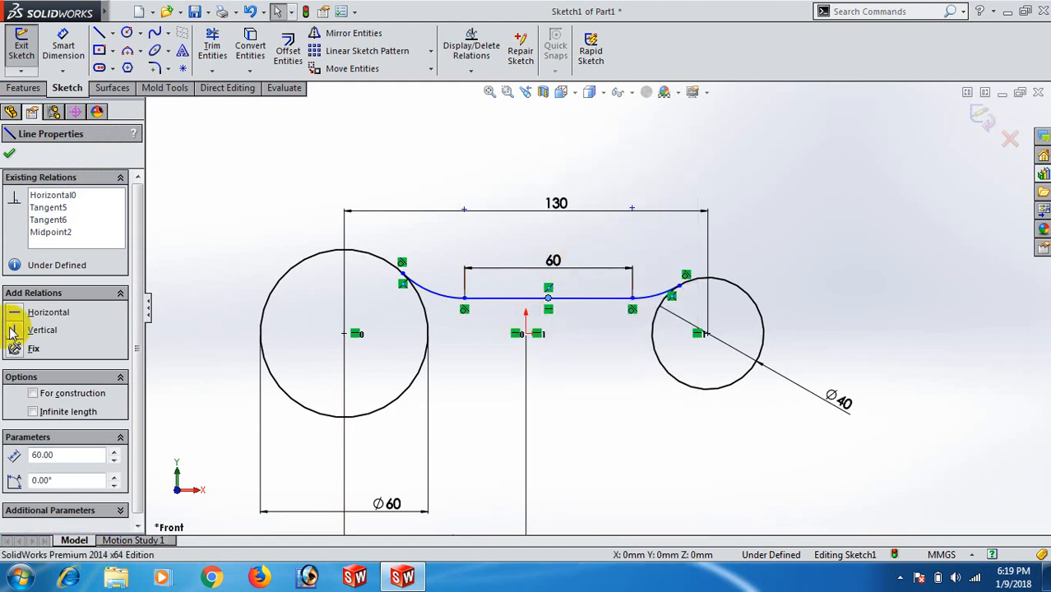
{"action": "left_click", "coordinate": [664, 401]}
Dimension the radius of the arc on the larger circle's side as 30 mm
{"action": "key", "text": "f"}
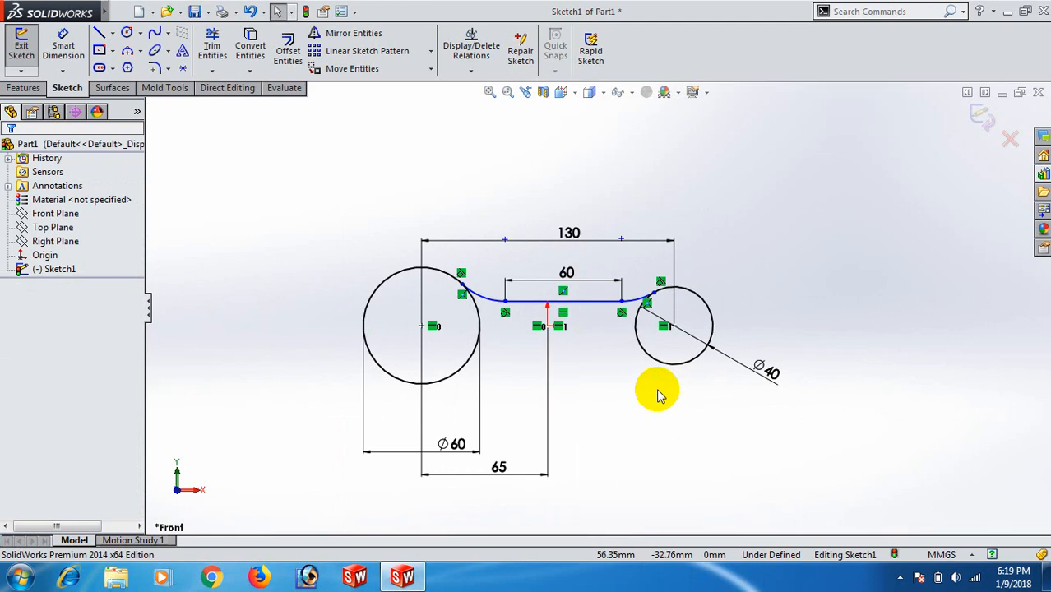
{"action": "right_click_drag", "start_coordinate": [844, 375], "coordinate": [880, 172]}
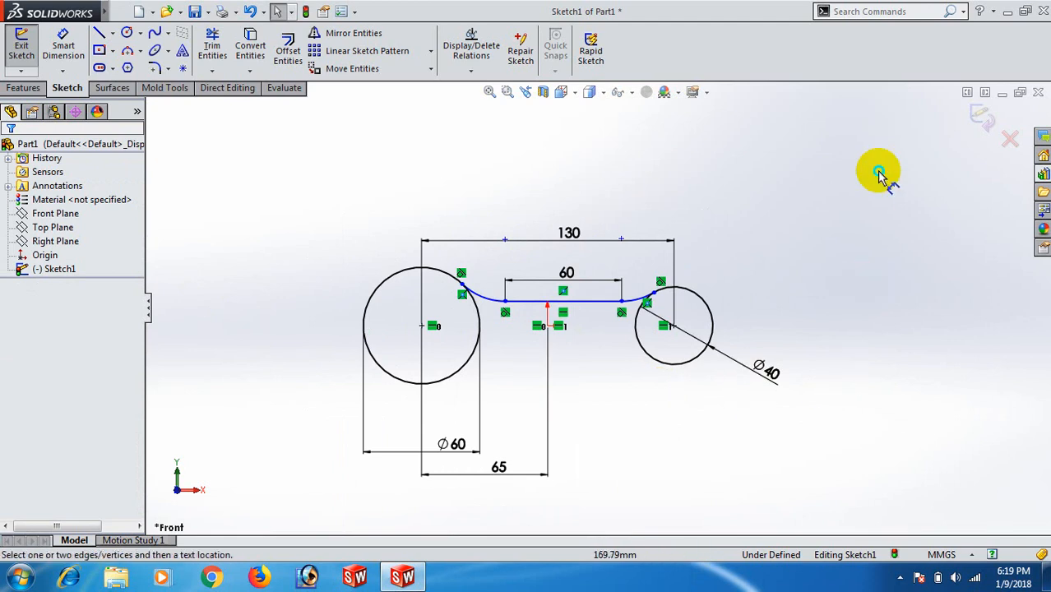
{"action": "left_click", "coordinate": [491, 306]}
{"action": "left_click", "coordinate": [504, 176]}
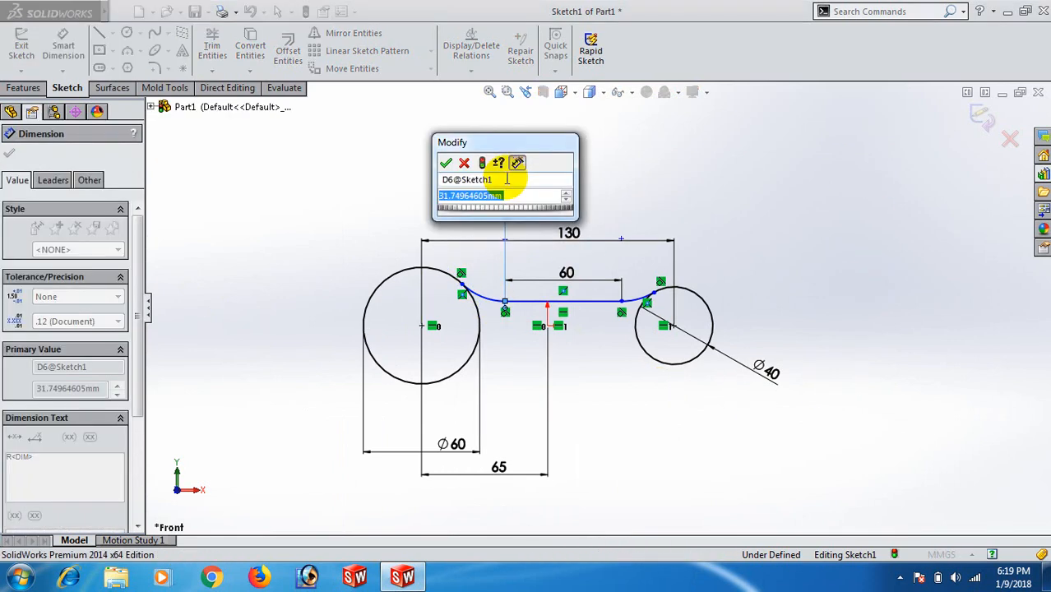
{"action": "type", "text": "30"}
{"action": "key", "text": "Return"}
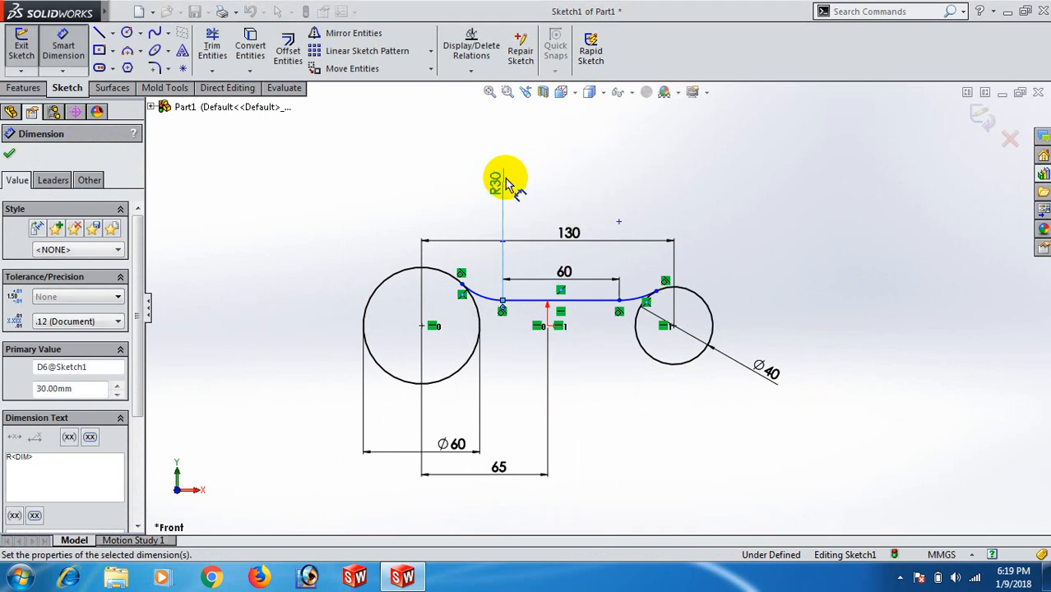
{"action": "left_click", "coordinate": [9, 153]}
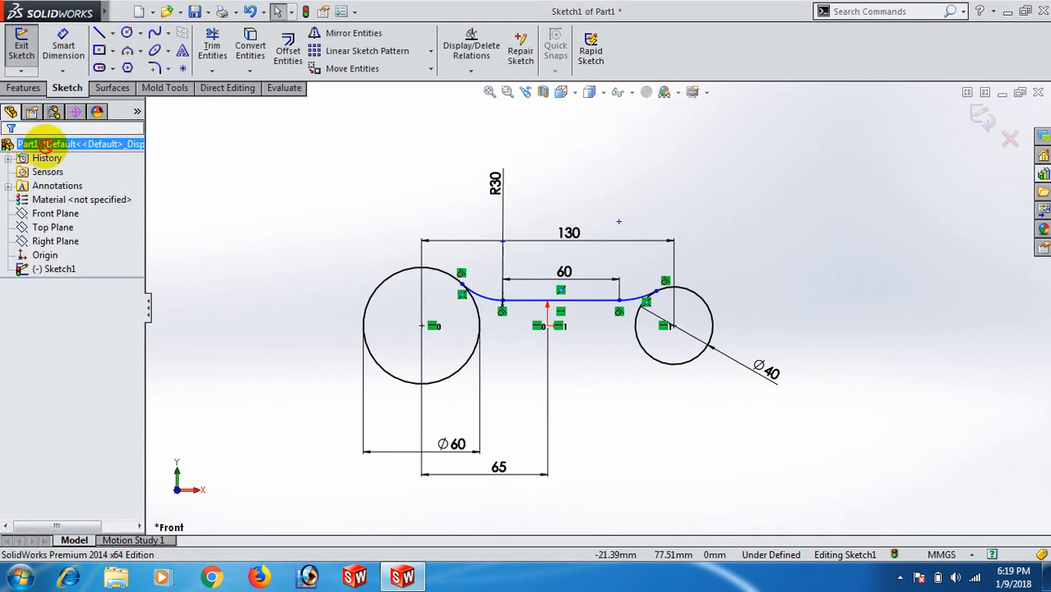
Add an Equal relation between the two connecting arcs
{"action": "left_click", "coordinate": [486, 299]}
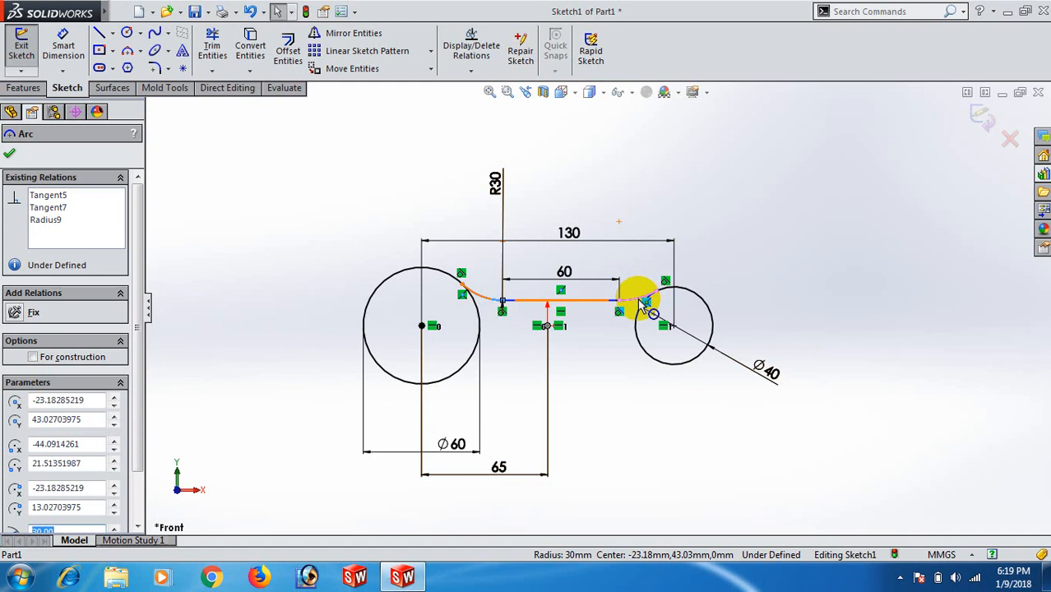
{"action": "left_click", "coordinate": [637, 298], "text": "ctrl"}
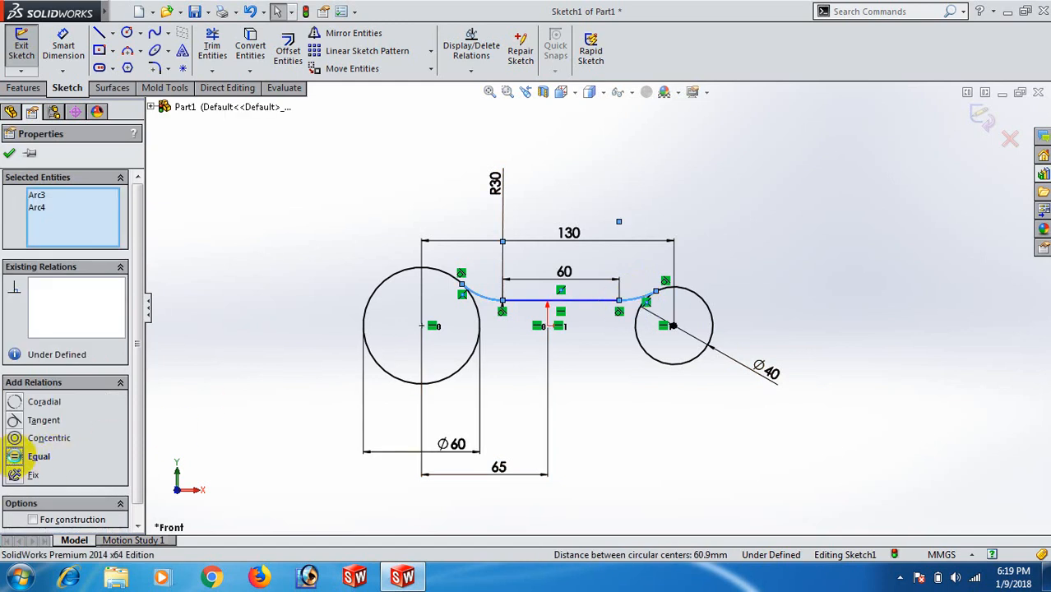
{"action": "left_click", "coordinate": [14, 457]}
{"action": "left_click", "coordinate": [656, 409]}
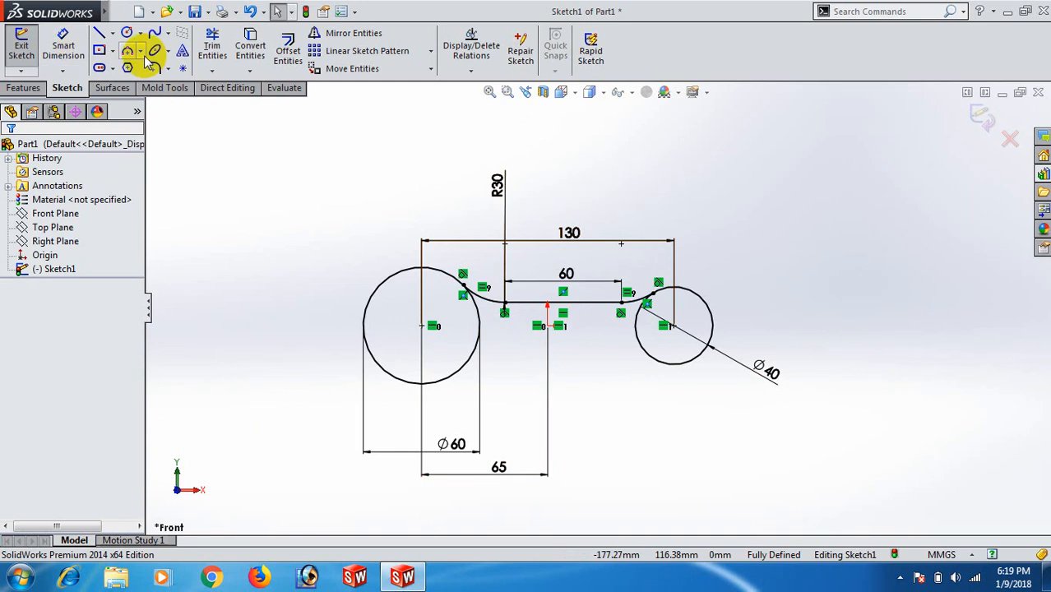
Sketch a horizontal centerline about 69 mm long from the smaller circle's center outward, away from the larger circle
{"action": "left_click", "coordinate": [113, 34]}
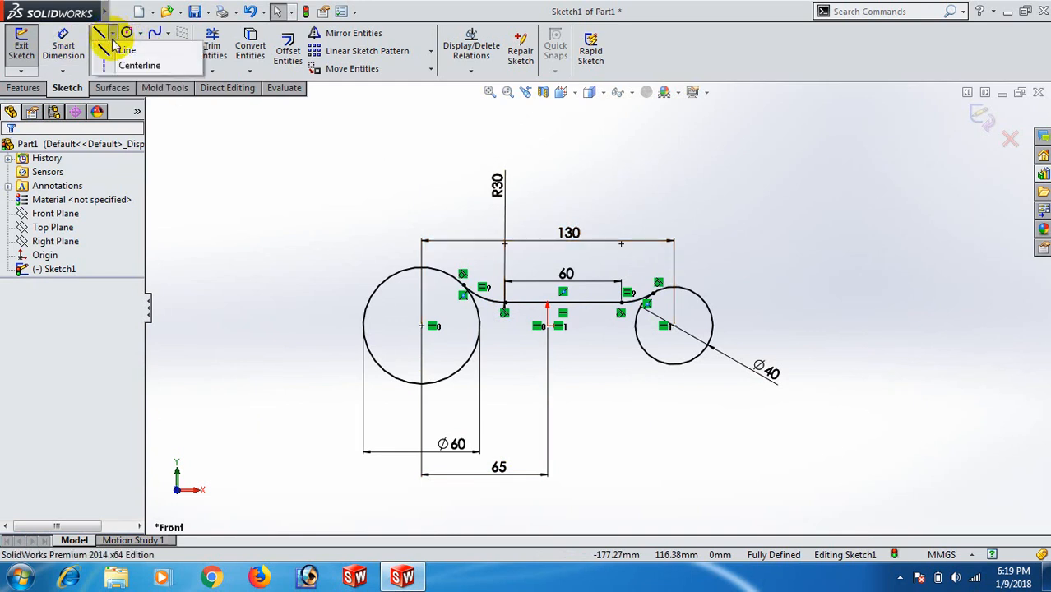
{"action": "left_click", "coordinate": [123, 69]}
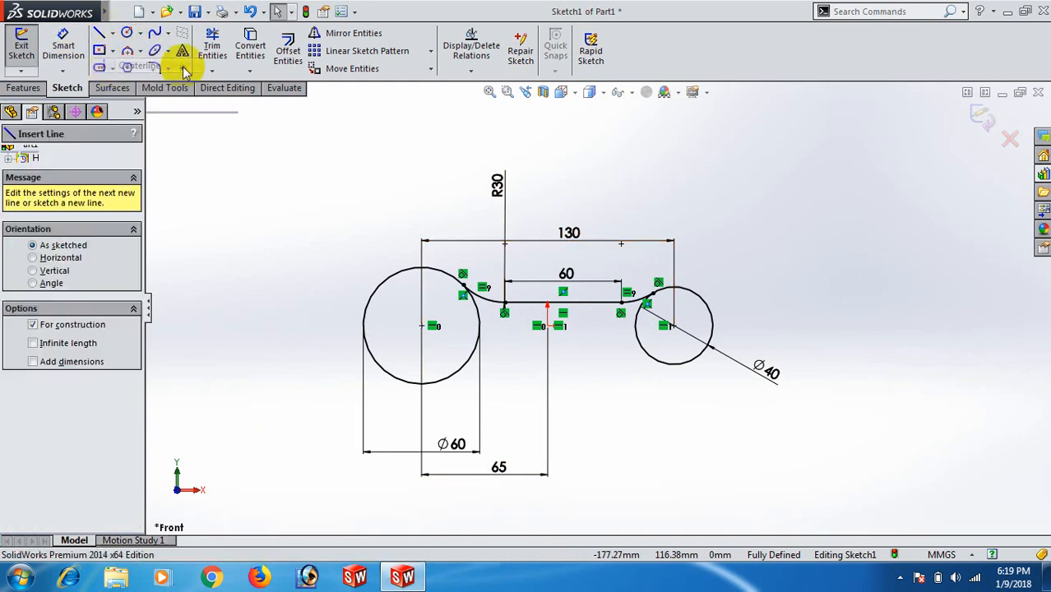
{"action": "left_click", "coordinate": [674, 327]}
{"action": "left_click", "coordinate": [805, 326]}
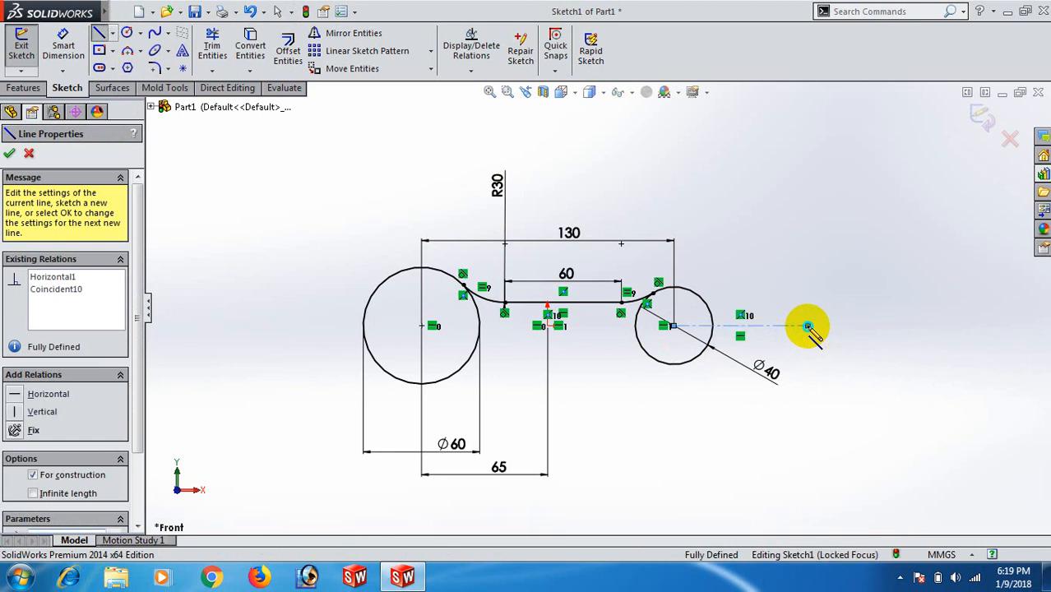
{"action": "right_click", "coordinate": [806, 326]}
{"action": "left_click", "coordinate": [868, 133]}
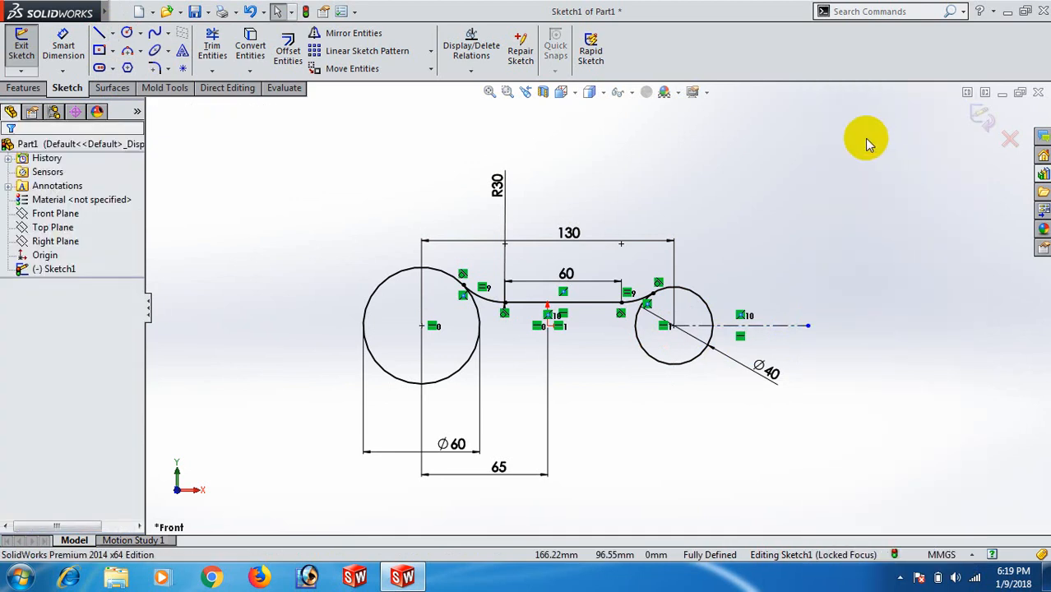
Mirror the 60 mm line and both connecting arcs about the horizontal centerline, keeping the originals
{"action": "left_click", "coordinate": [352, 32]}
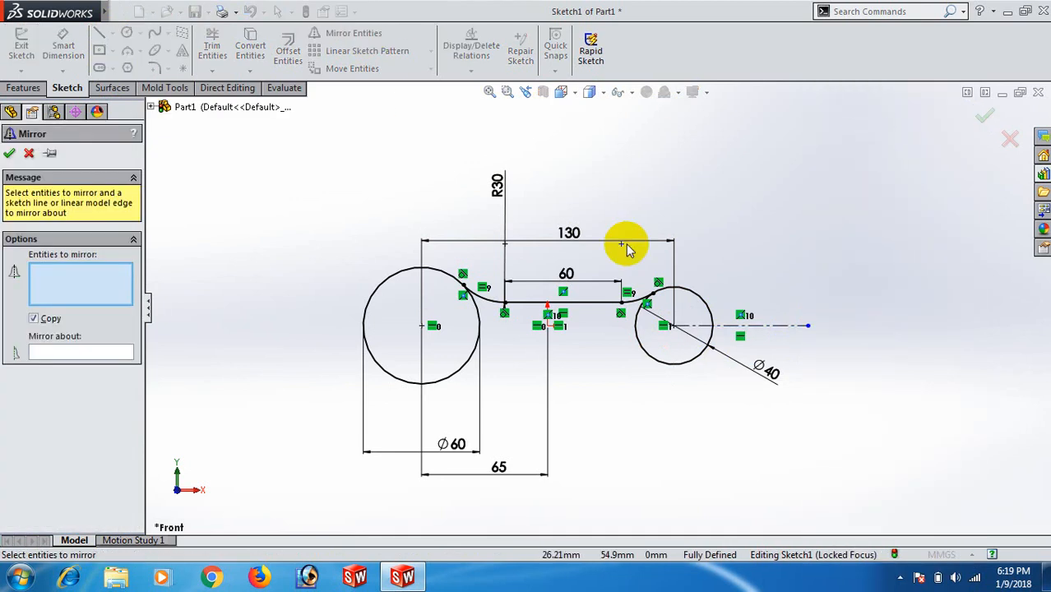
{"action": "left_click", "coordinate": [597, 304]}
{"action": "left_click", "coordinate": [640, 304]}
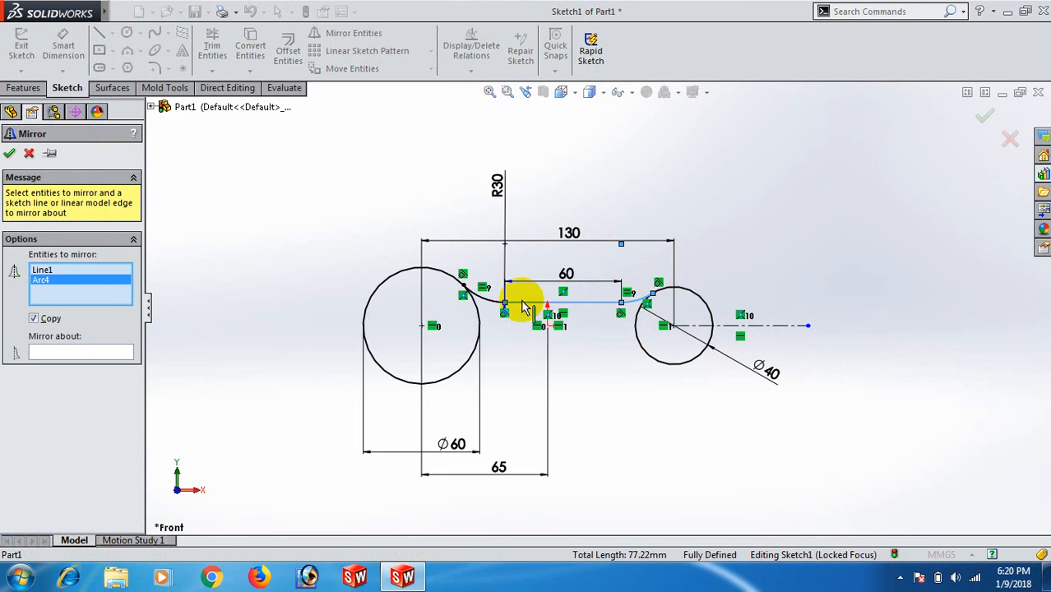
{"action": "left_click", "coordinate": [485, 294]}
{"action": "left_click", "coordinate": [106, 353]}
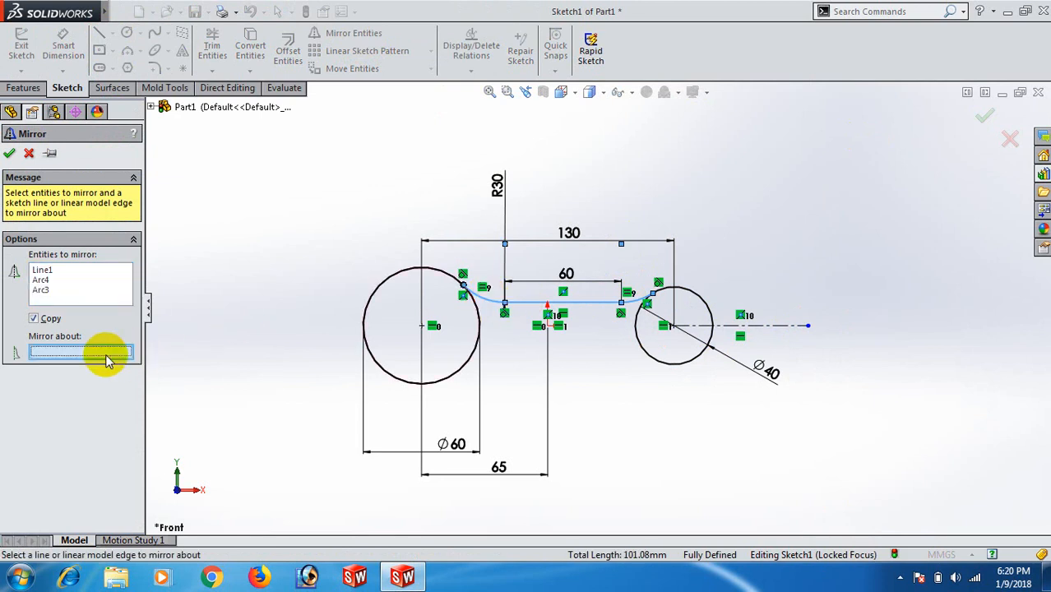
{"action": "left_click", "coordinate": [786, 332]}
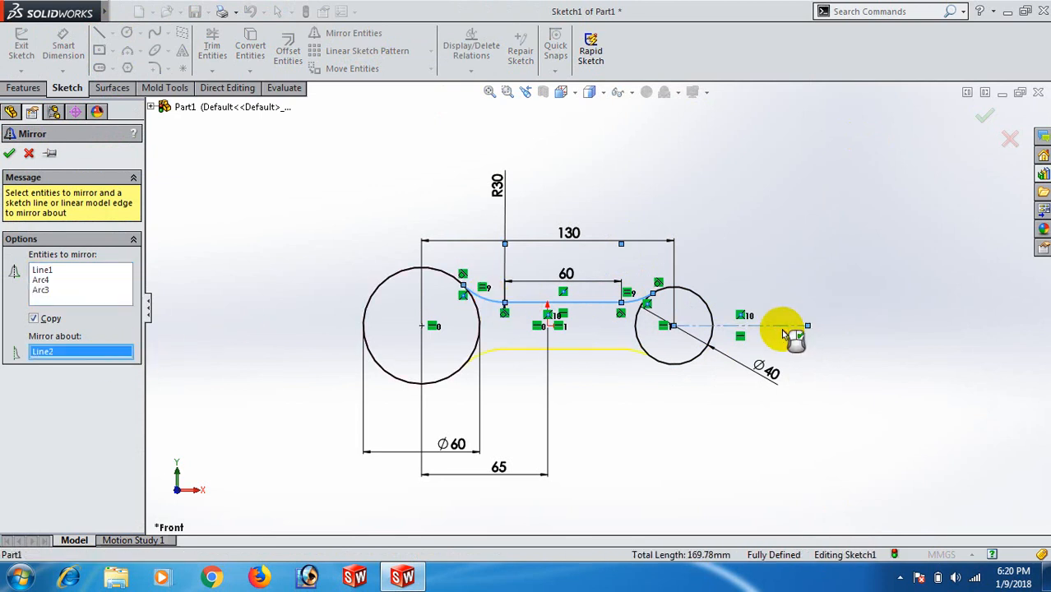
{"action": "left_click", "coordinate": [10, 154]}
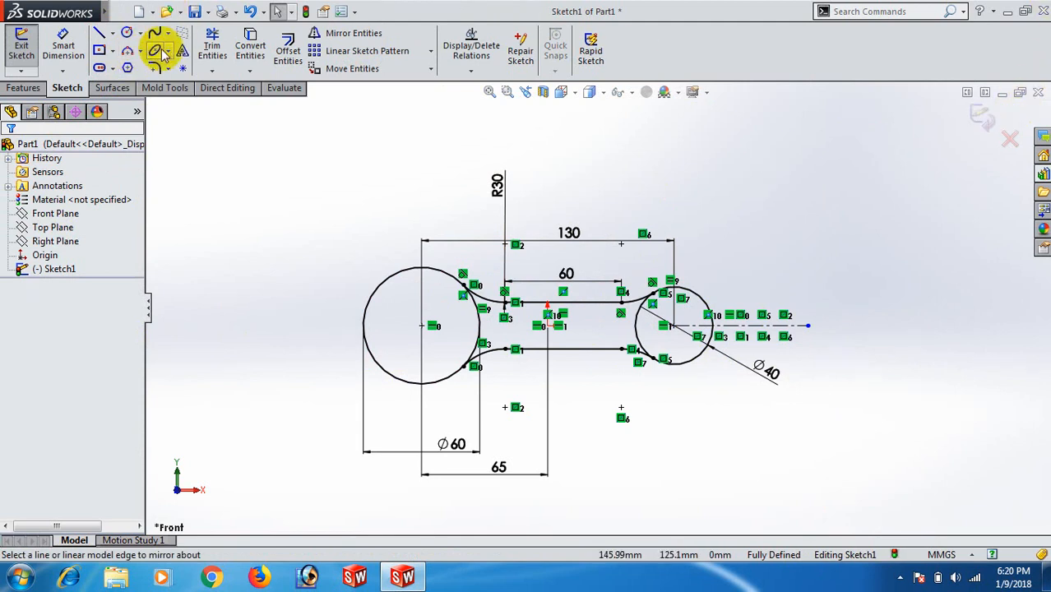
Sketch a centerpoint straight slot on the horizontal axis between the circles, about 51.7 mm between arc centers and about 14.5 mm wide
{"action": "left_click", "coordinate": [112, 69]}
{"action": "left_click", "coordinate": [106, 101]}
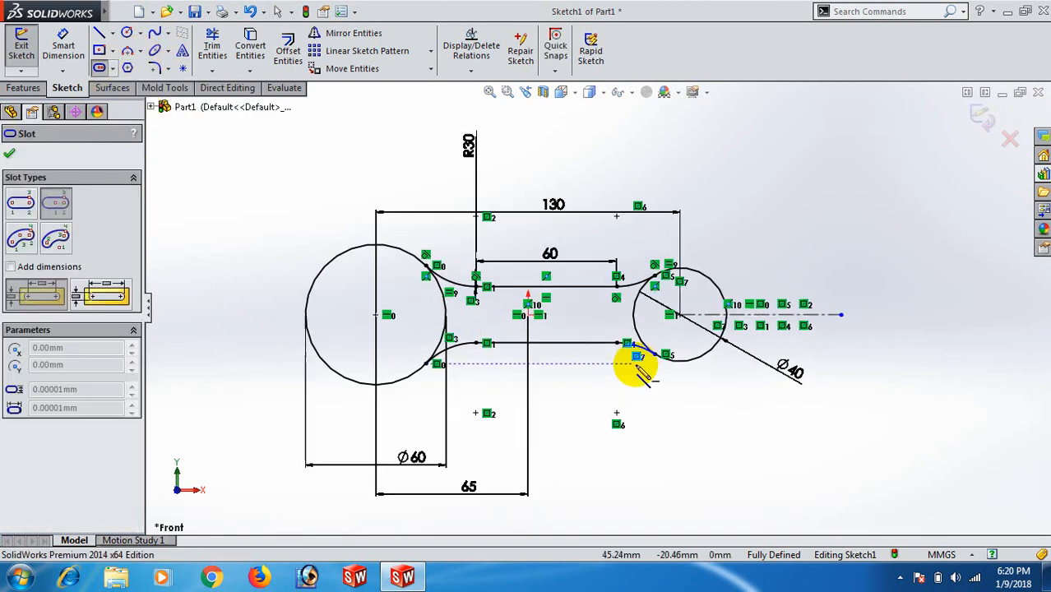
{"action": "scroll", "coordinate": [633, 362], "scroll_direction": "down", "scroll_amount": 3}
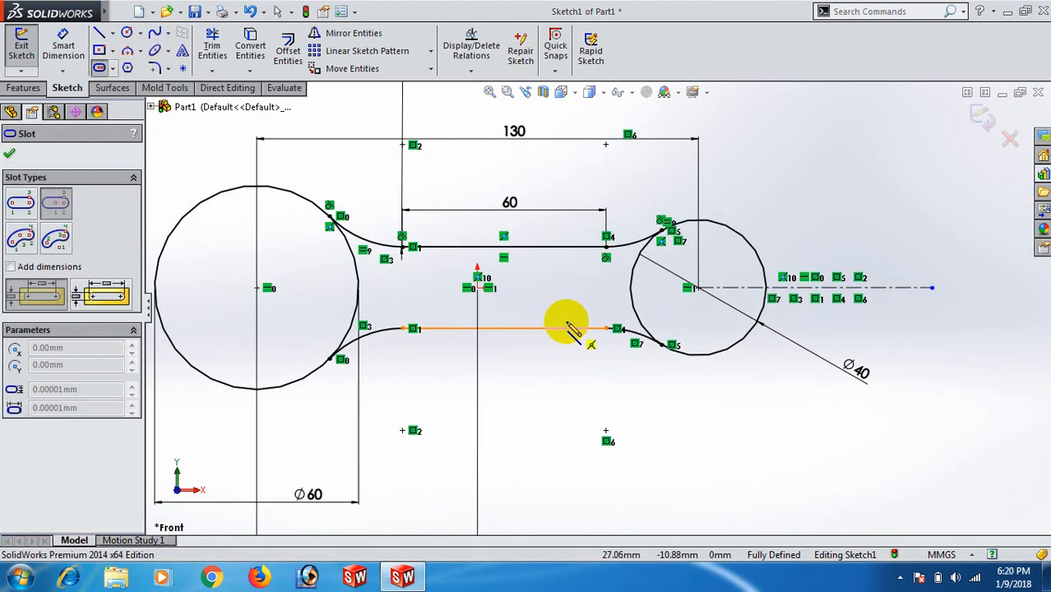
{"action": "left_click", "coordinate": [507, 288]}
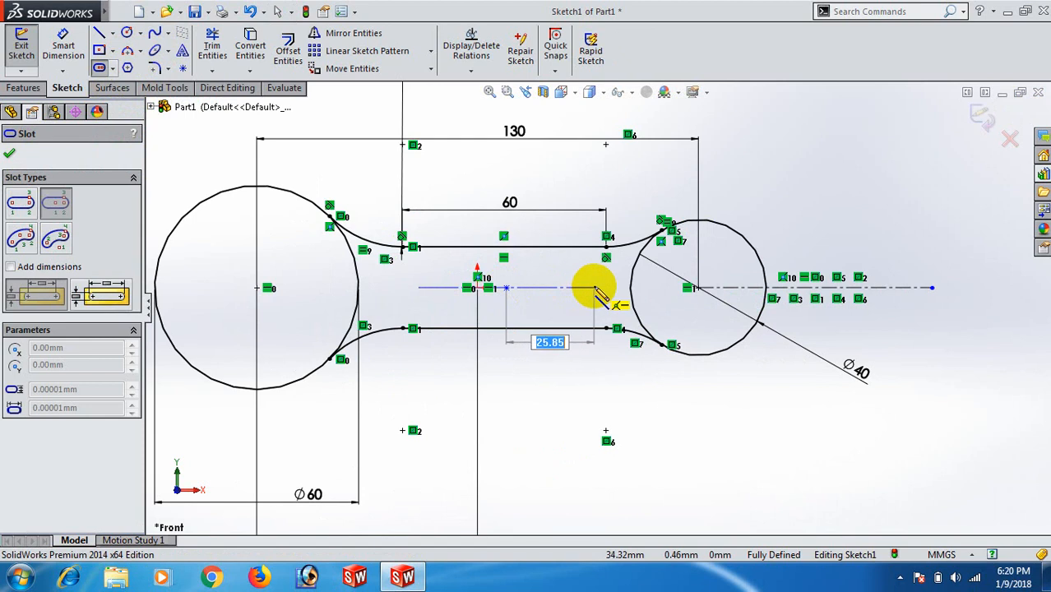
{"action": "left_click", "coordinate": [595, 288]}
{"action": "left_click", "coordinate": [597, 312]}
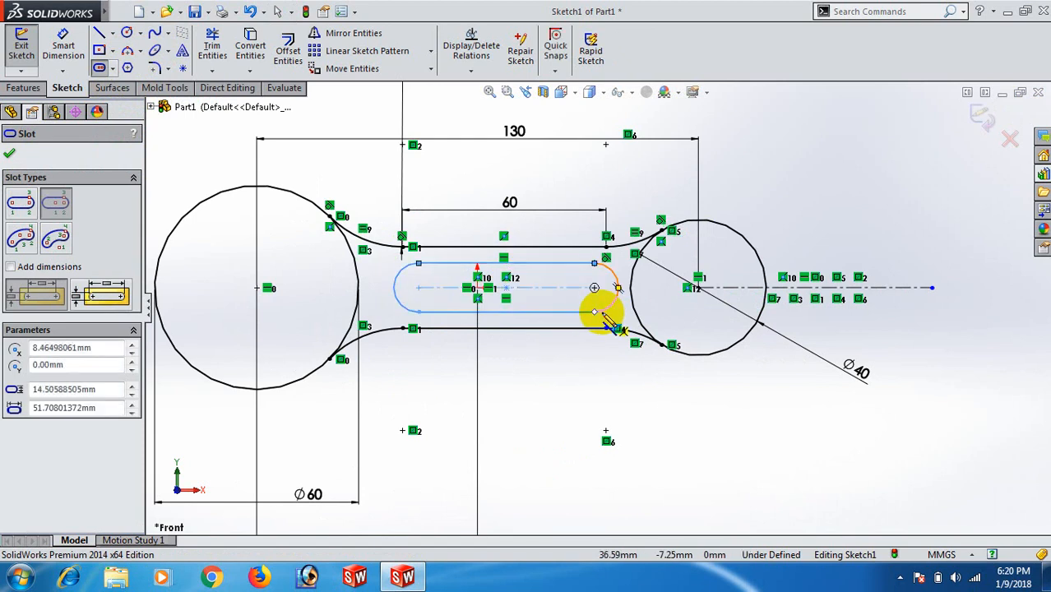
{"action": "right_click", "coordinate": [610, 320]}
{"action": "left_click", "coordinate": [690, 151]}
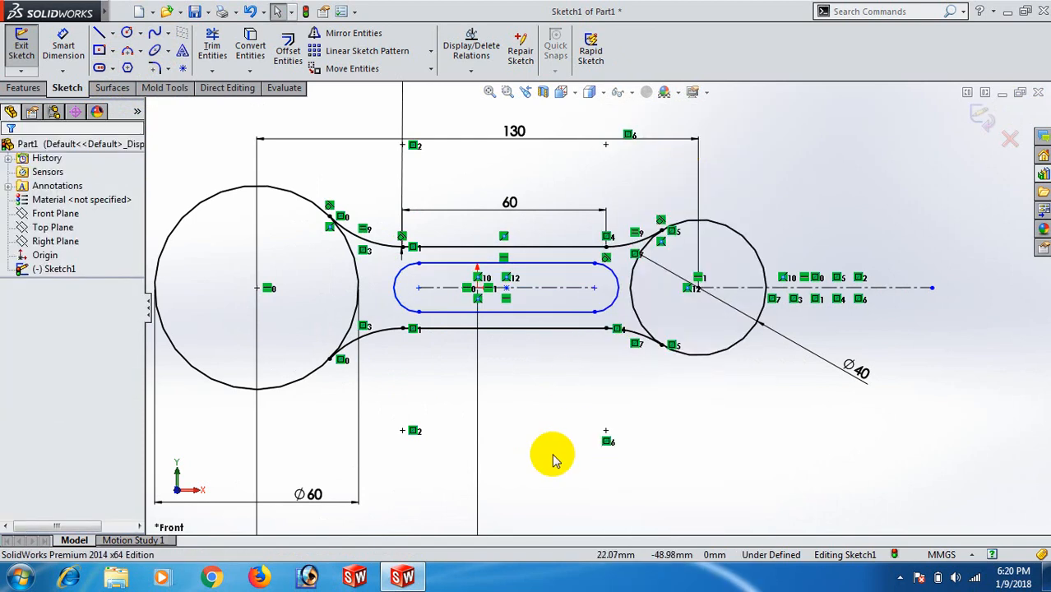
Dimension the slot's overall length between its outer arc ends as 70 mm
{"action": "right_click_drag", "start_coordinate": [553, 459], "coordinate": [539, 340]}
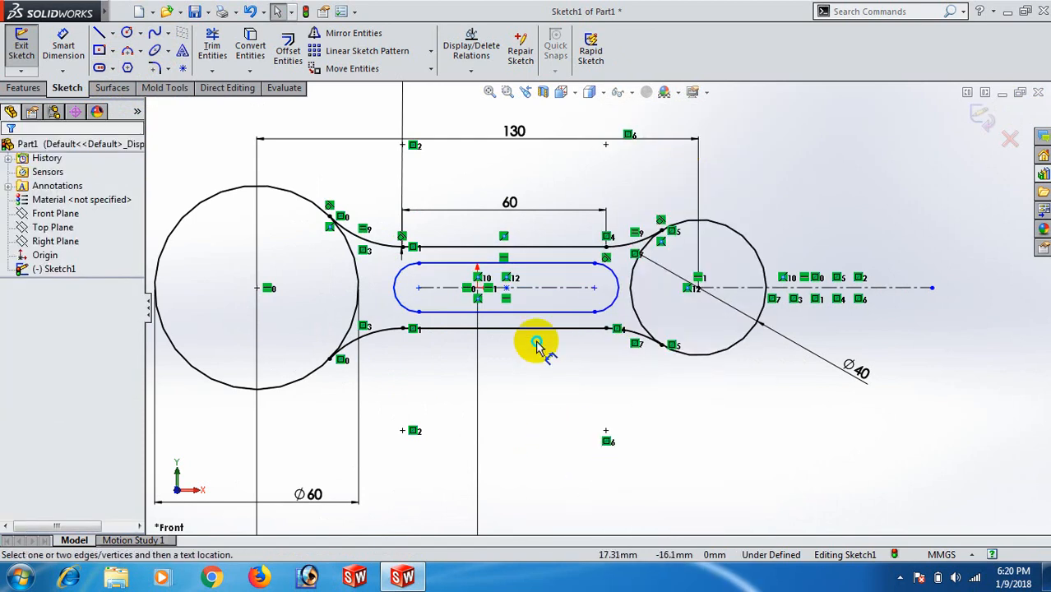
{"action": "left_click", "coordinate": [397, 297]}
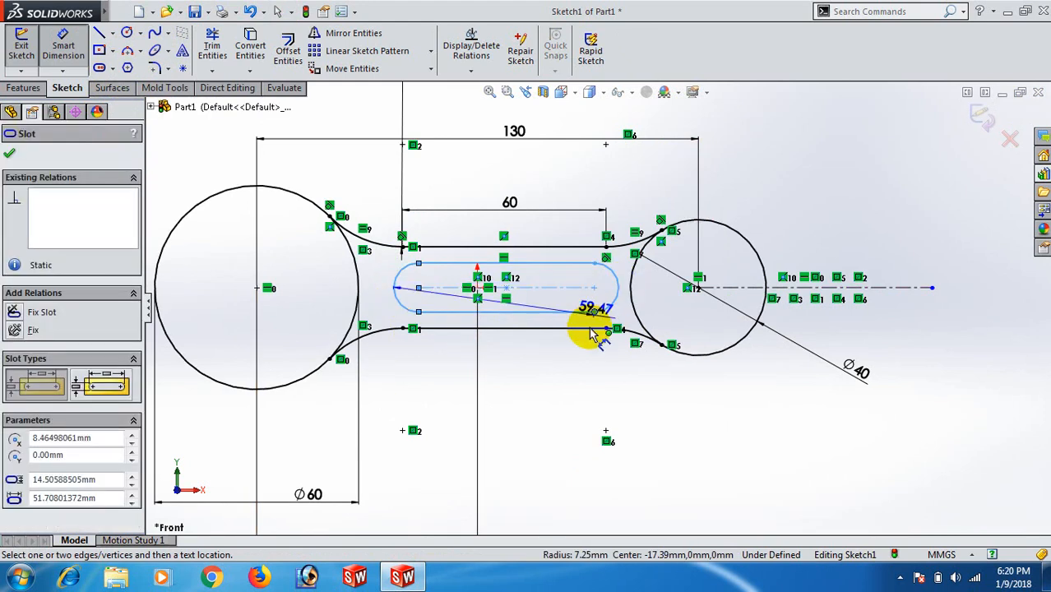
{"action": "left_click", "coordinate": [615, 287]}
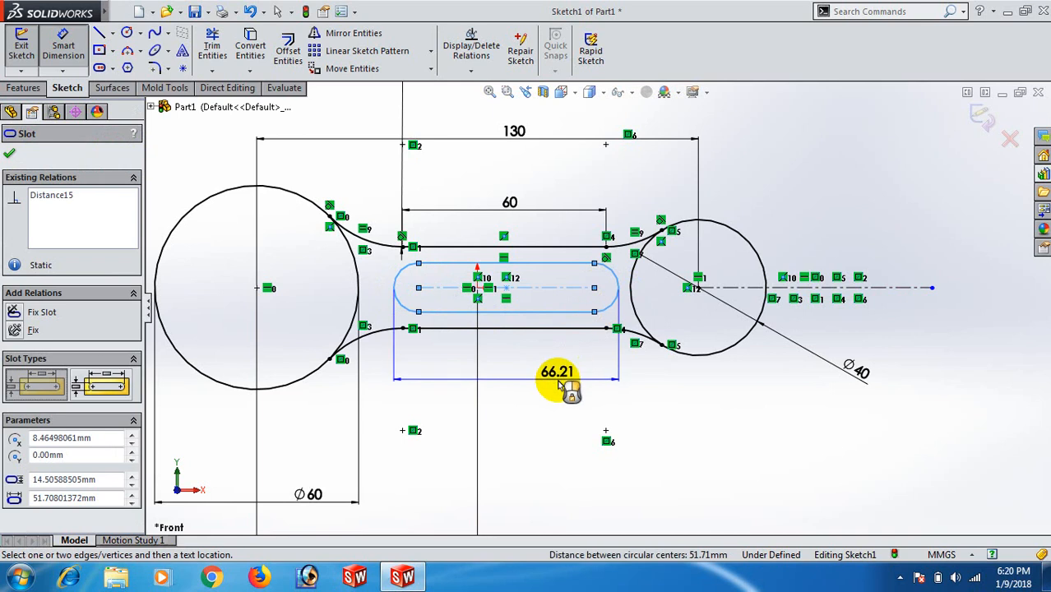
{"action": "left_click", "coordinate": [558, 385]}
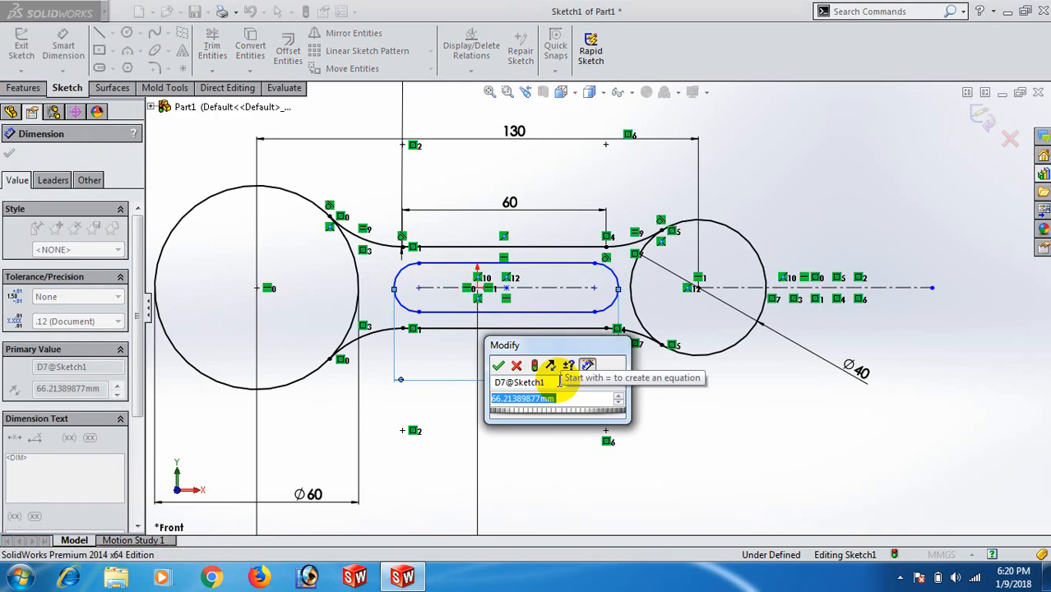
{"action": "type", "text": "70"}
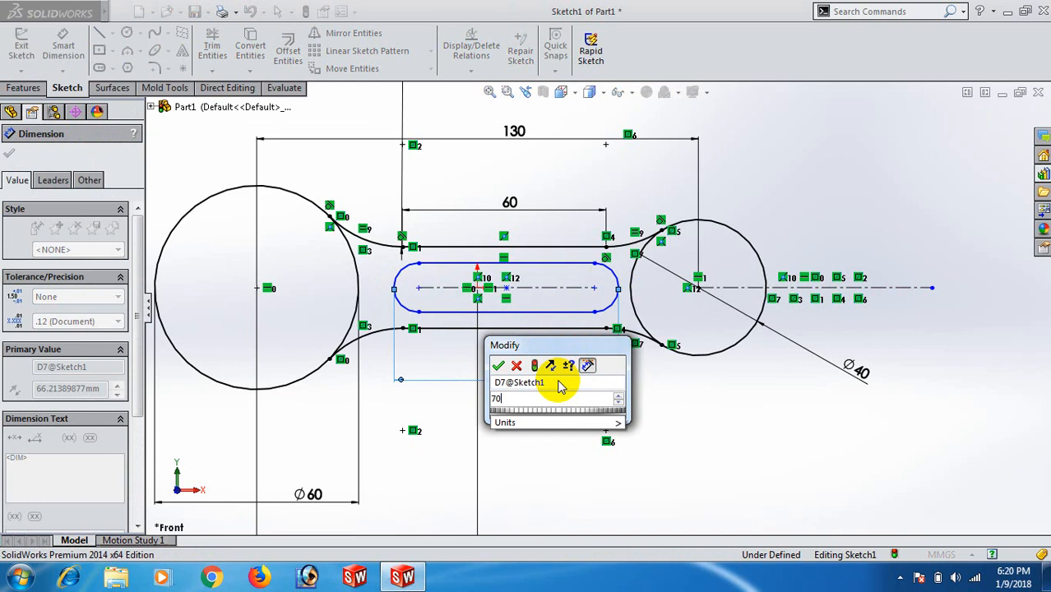
{"action": "key", "text": "Return"}
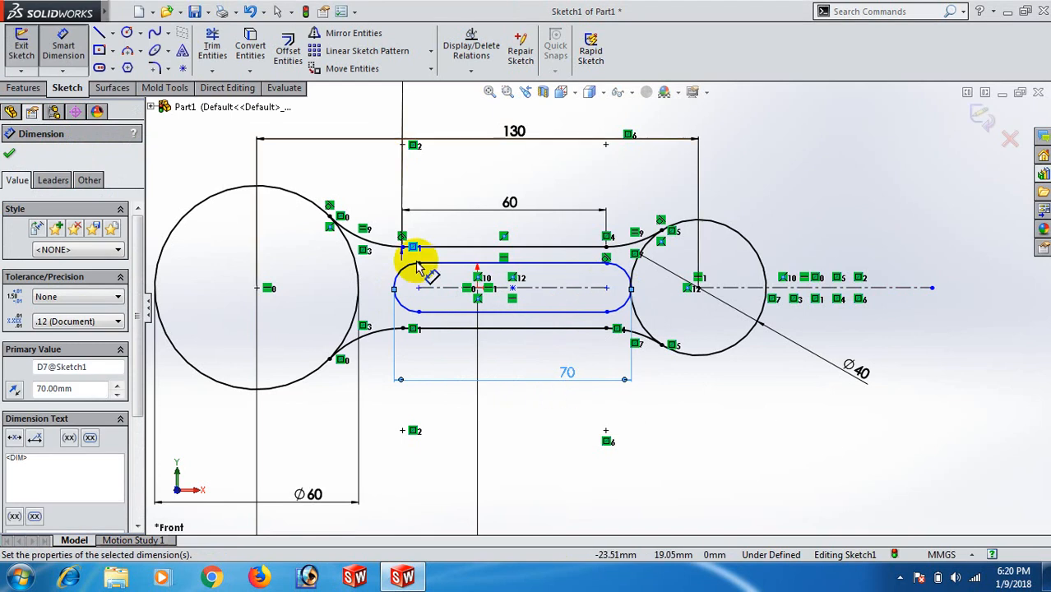
{"action": "left_click", "coordinate": [547, 411]}
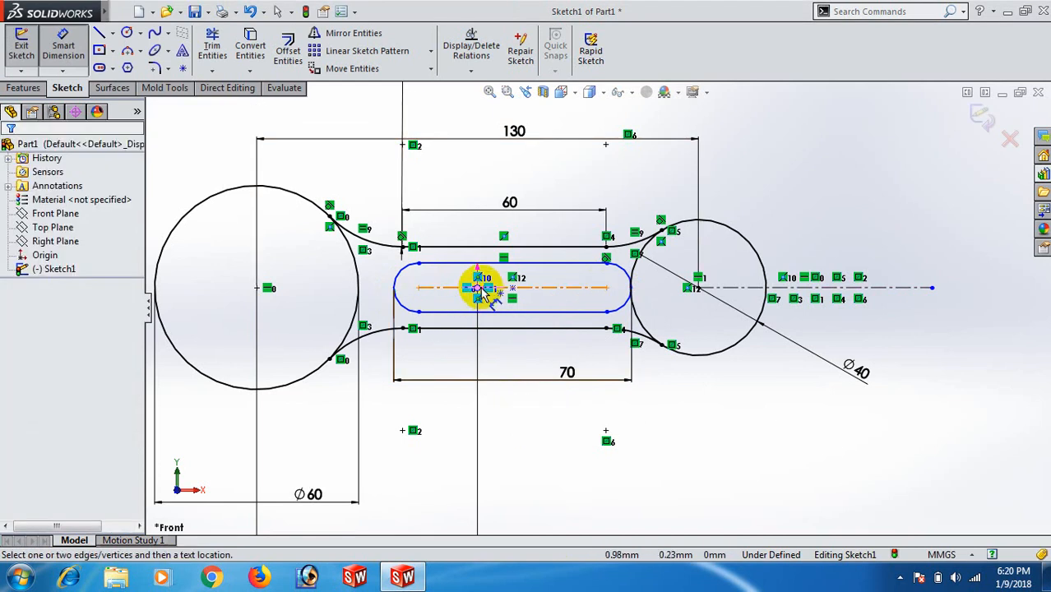
Dimension the horizontal distance from the origin to the slot's center point as 5 mm
{"action": "left_click", "coordinate": [479, 288]}
{"action": "left_click", "coordinate": [512, 288]}
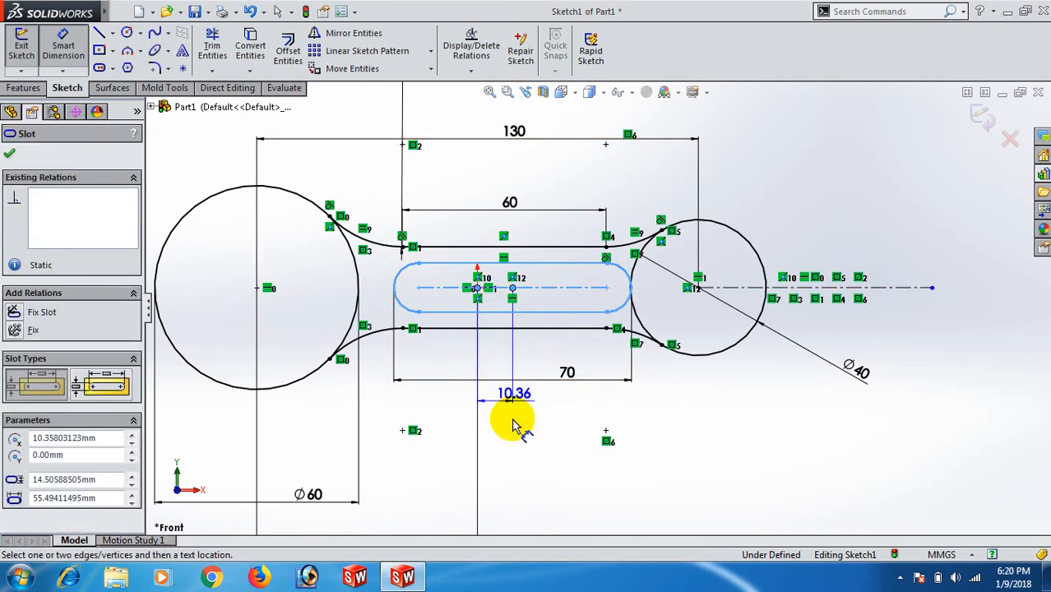
{"action": "left_click", "coordinate": [508, 430]}
{"action": "type", "text": "5"}
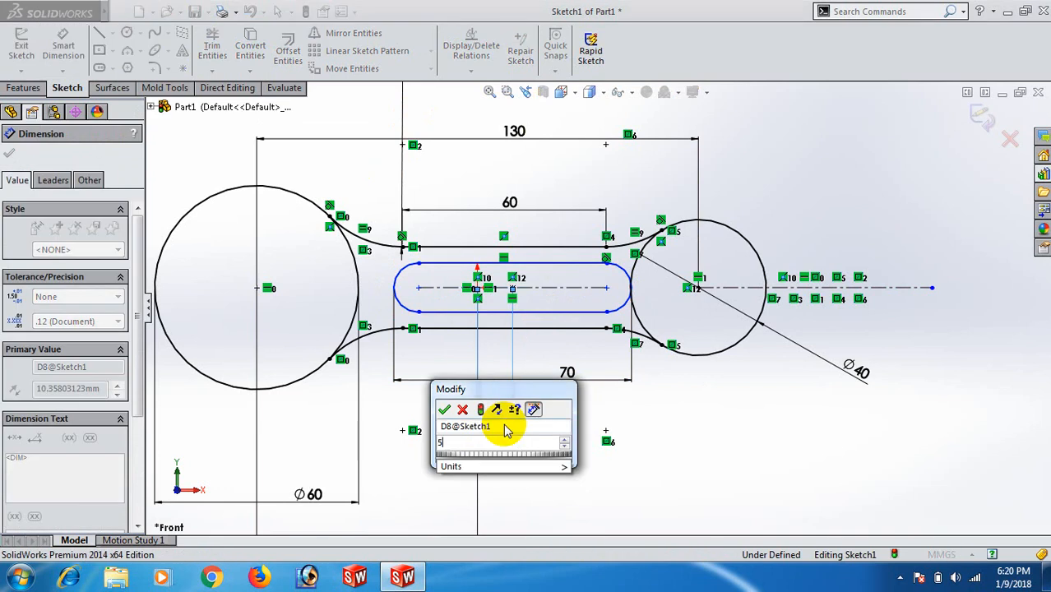
{"action": "key", "text": "Return"}
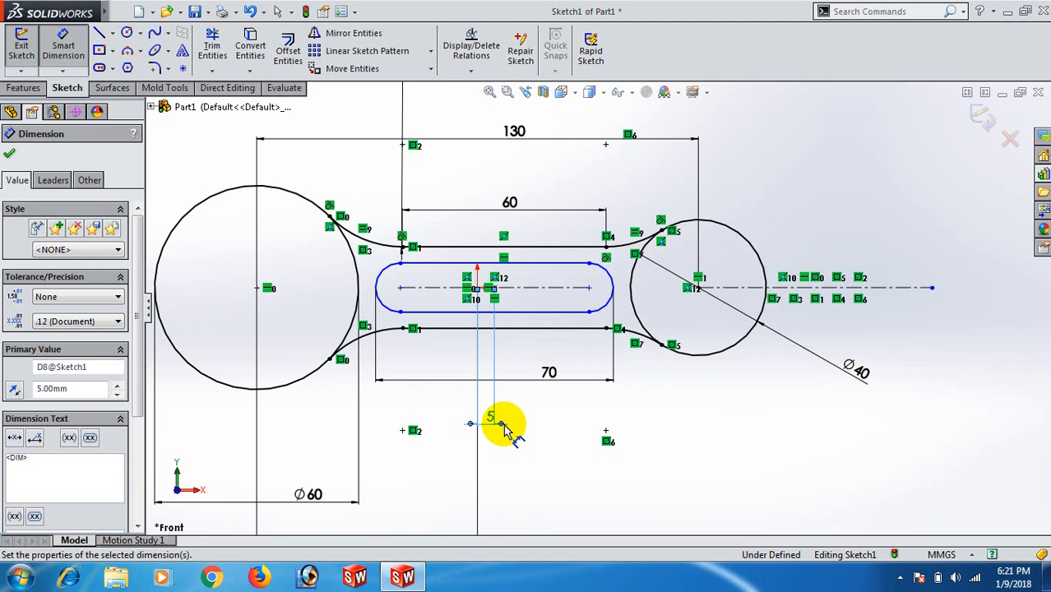
Dimension the slot's width between its two straight edges as 10 mm
{"action": "left_click", "coordinate": [526, 312]}
{"action": "left_click", "coordinate": [540, 263]}
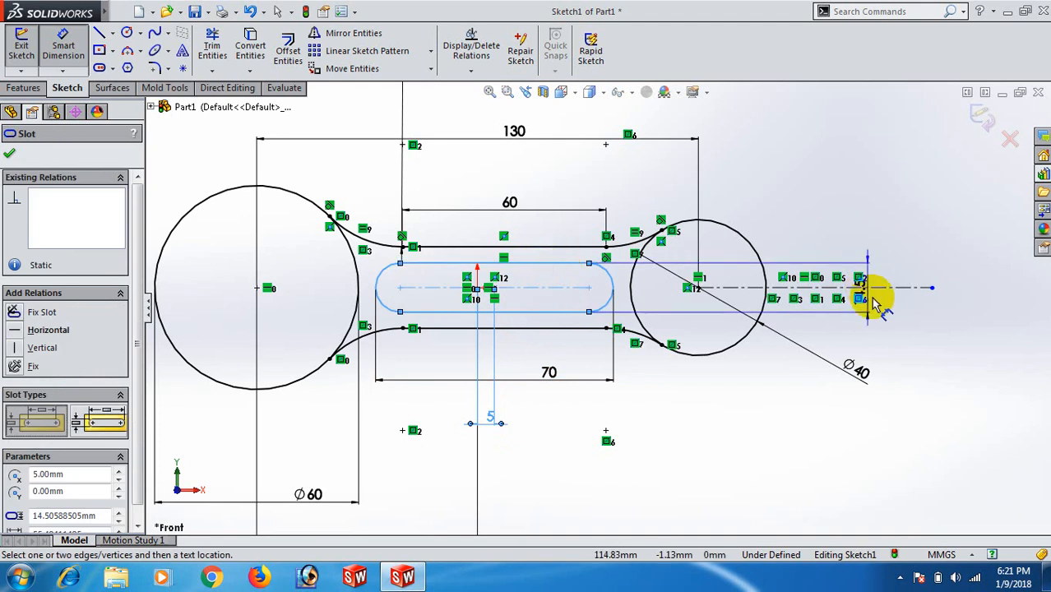
{"action": "left_click", "coordinate": [921, 309]}
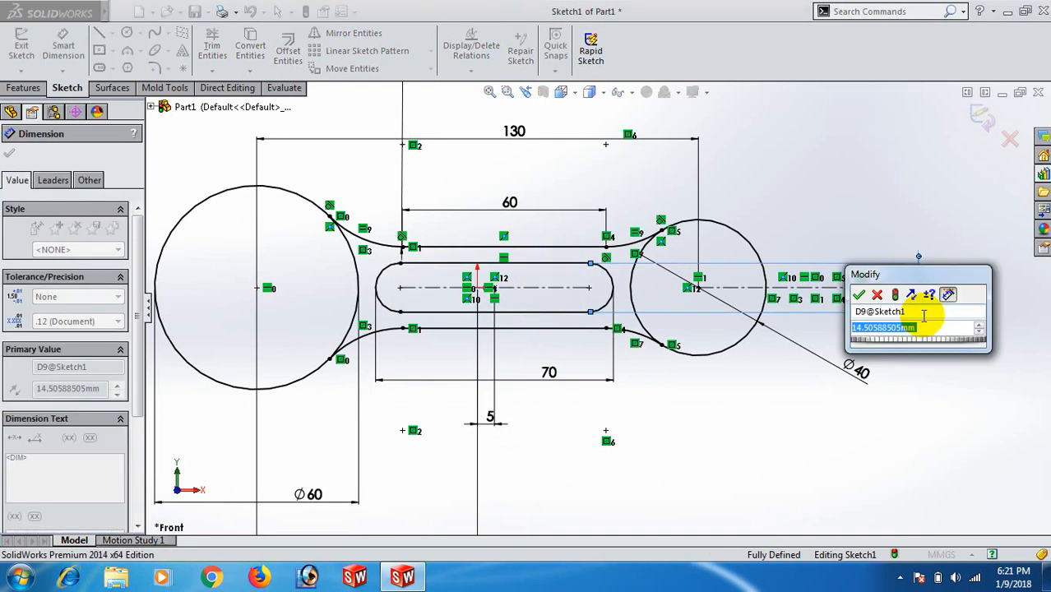
{"action": "type", "text": "10"}
{"action": "key", "text": "Return"}
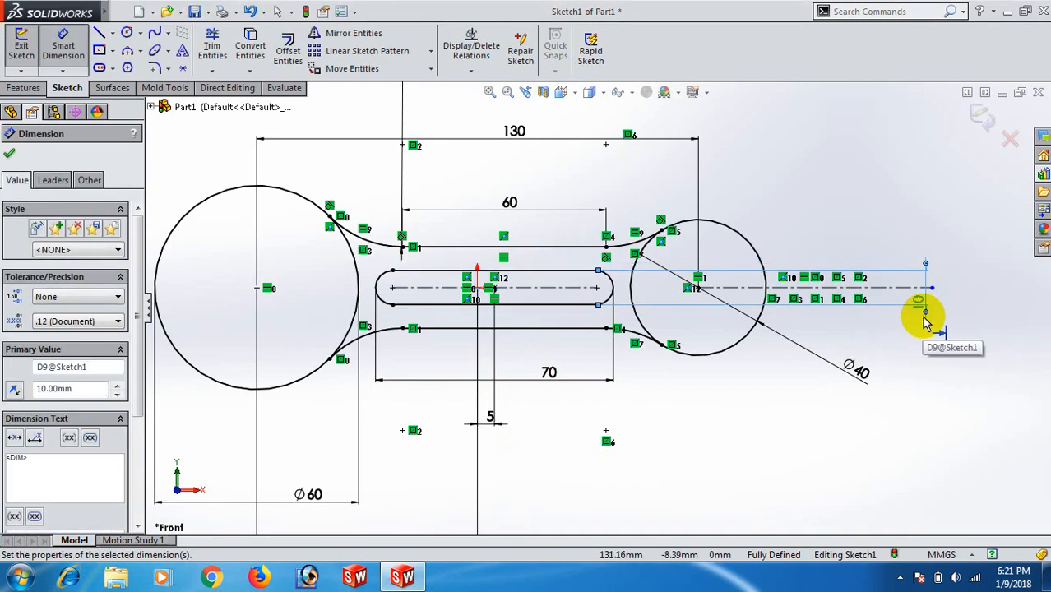
{"action": "left_click", "coordinate": [10, 156]}
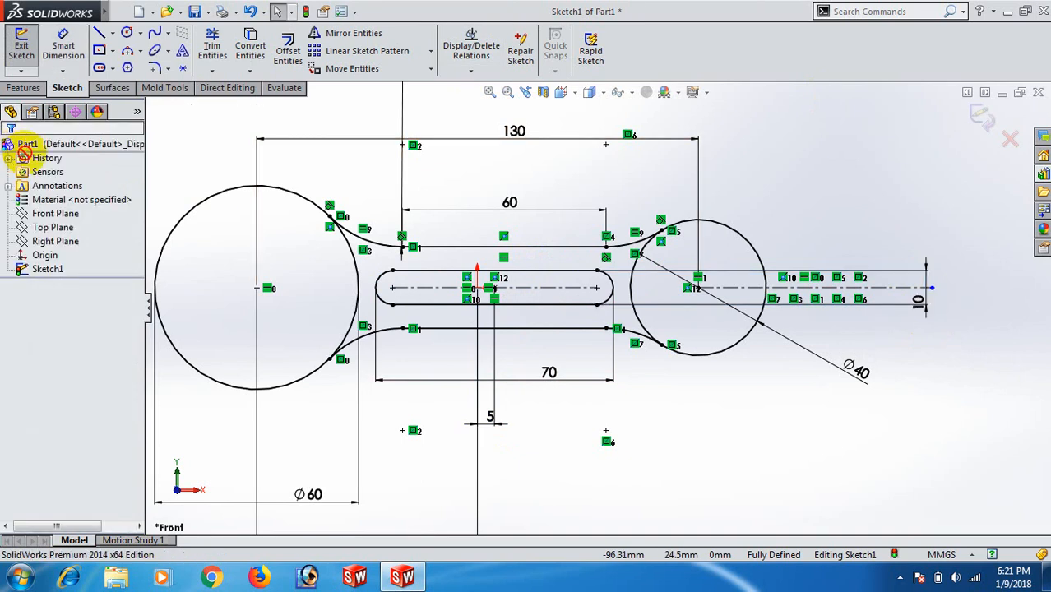
Sketch a 6-sided polygon centered in the 60 mm circle, with an inscribed circle about 39.8 mm in diameter
{"action": "key", "text": "f"}
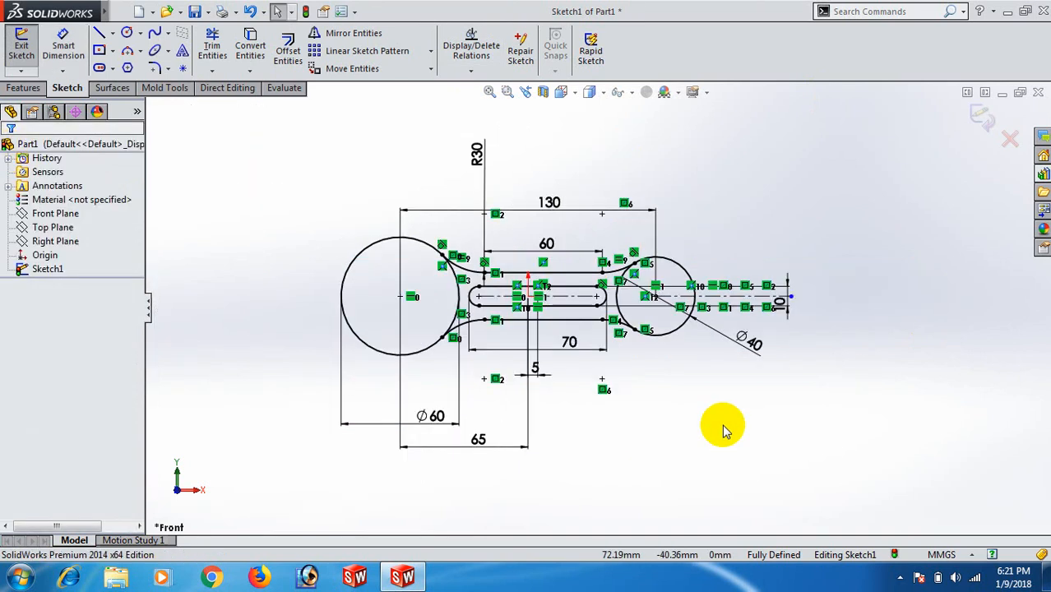
{"action": "left_click", "coordinate": [128, 68]}
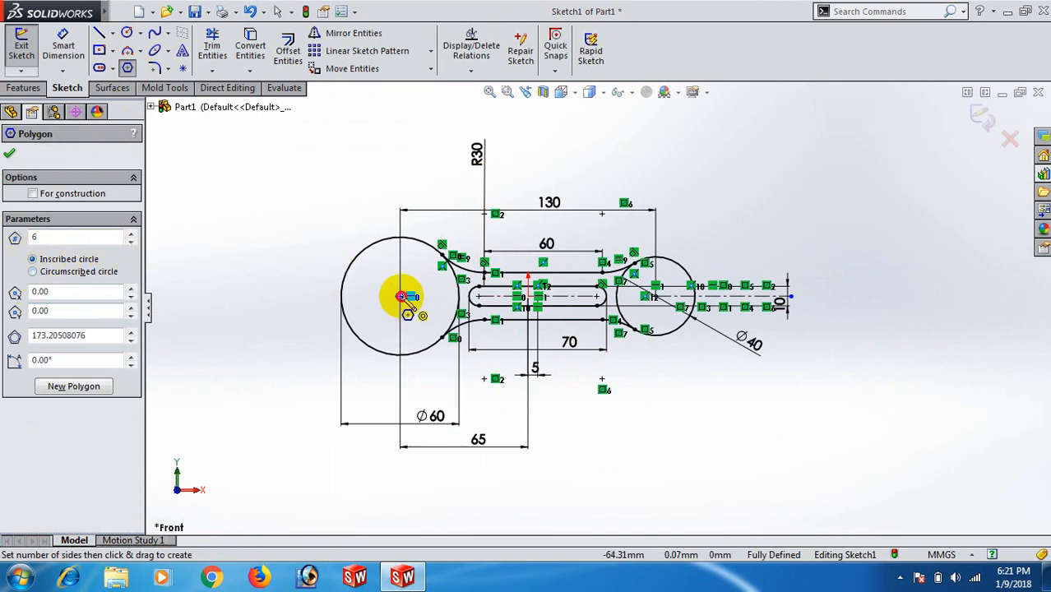
{"action": "left_click_drag", "start_coordinate": [400, 296], "coordinate": [420, 254]}
{"action": "right_click", "coordinate": [420, 253]}
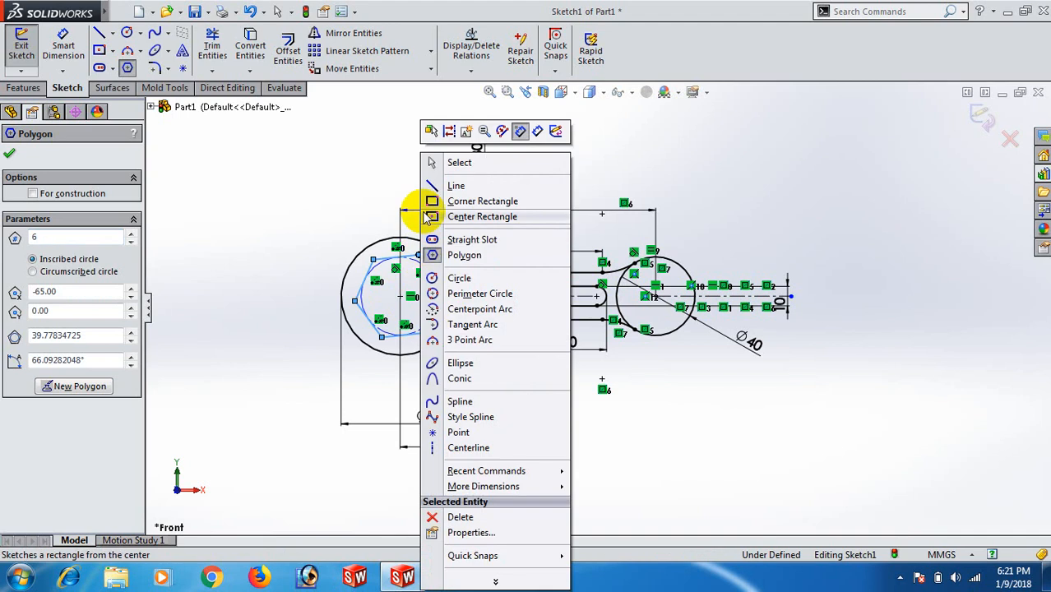
{"action": "left_click", "coordinate": [465, 164]}
Add a Horizontal relation to the hexagon's upper side
{"action": "left_click", "coordinate": [402, 255]}
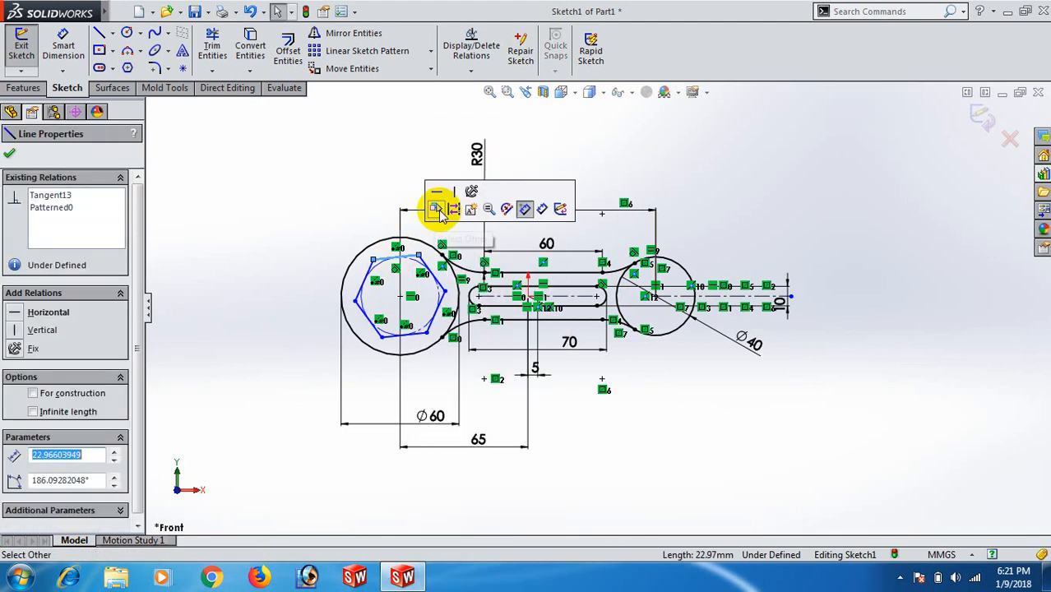
{"action": "left_click", "coordinate": [436, 197]}
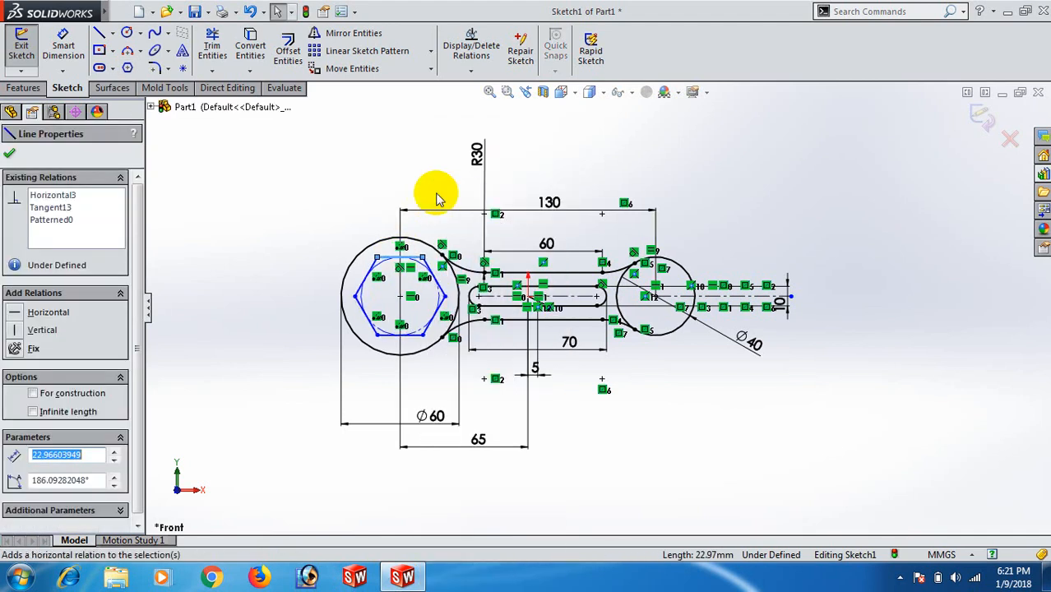
{"action": "left_click", "coordinate": [352, 190]}
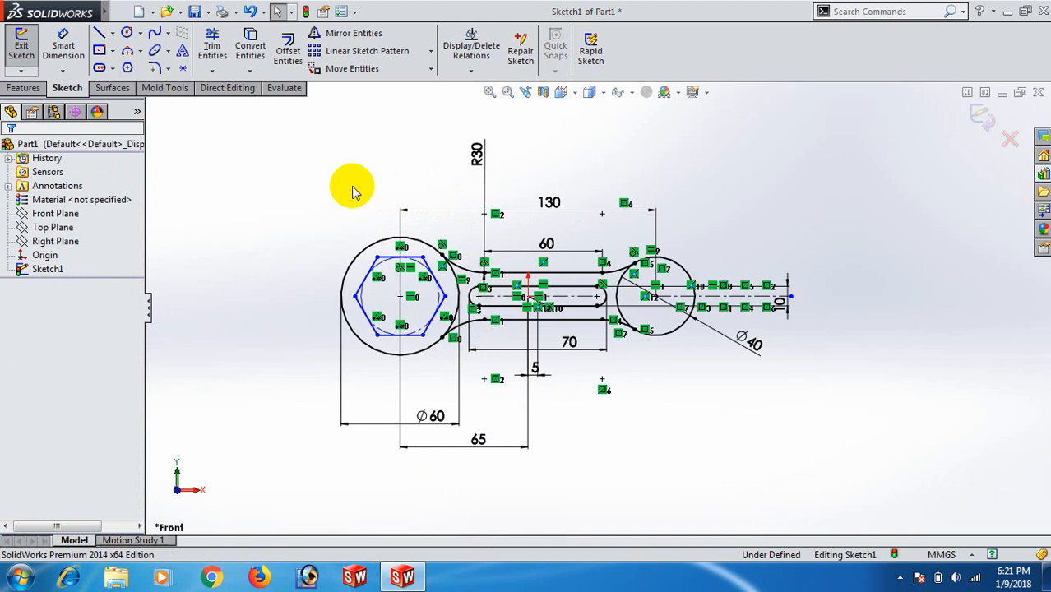
Dimension the hexagon's upper side as 20 mm
{"action": "right_click_drag", "start_coordinate": [207, 193], "coordinate": [206, 174]}
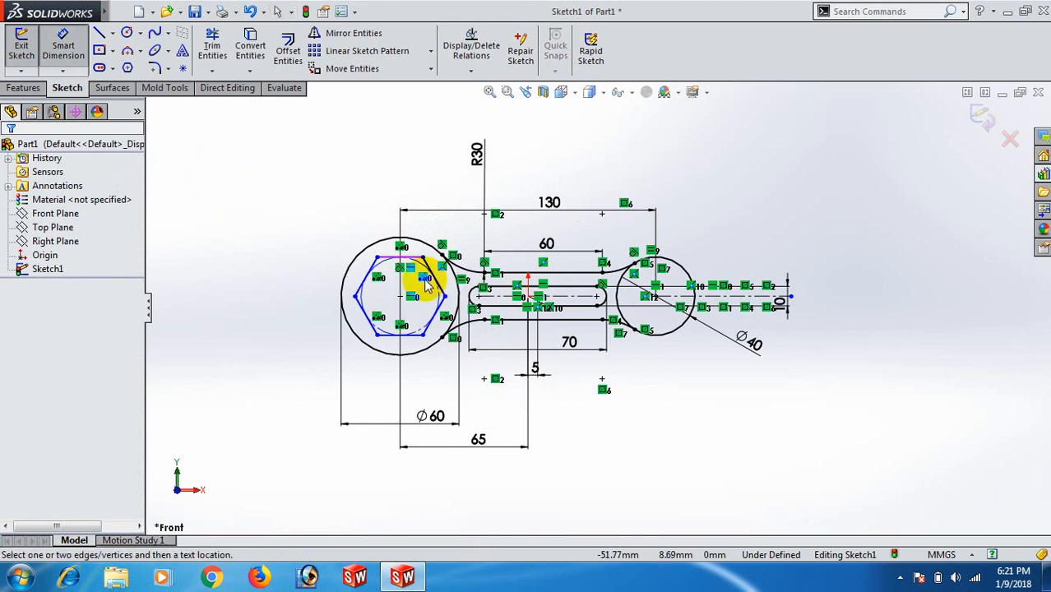
{"action": "left_click", "coordinate": [410, 257]}
{"action": "left_click", "coordinate": [411, 167]}
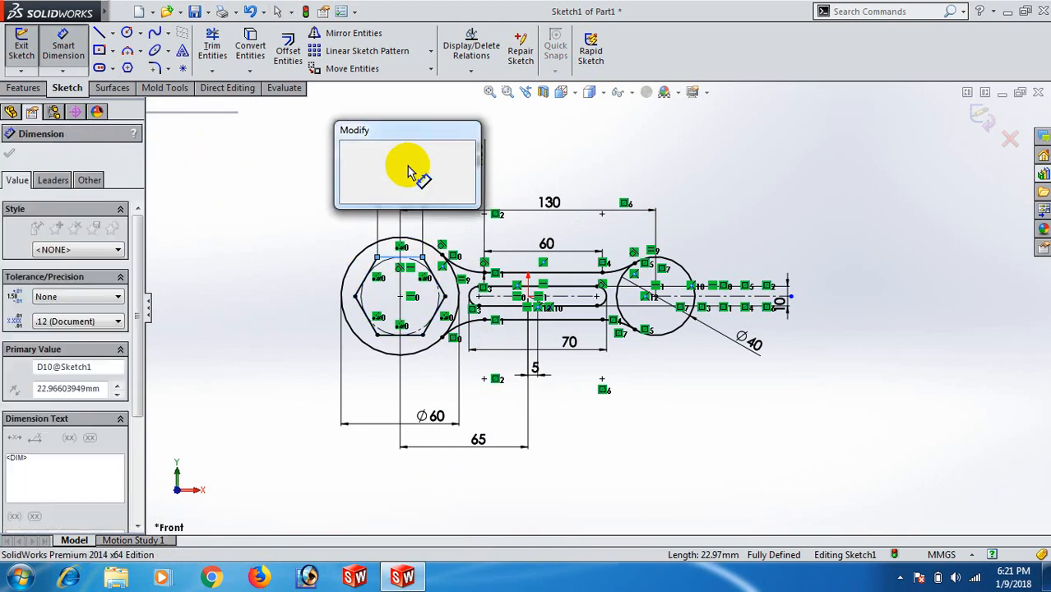
{"action": "type", "text": "20"}
{"action": "key", "text": "Return"}
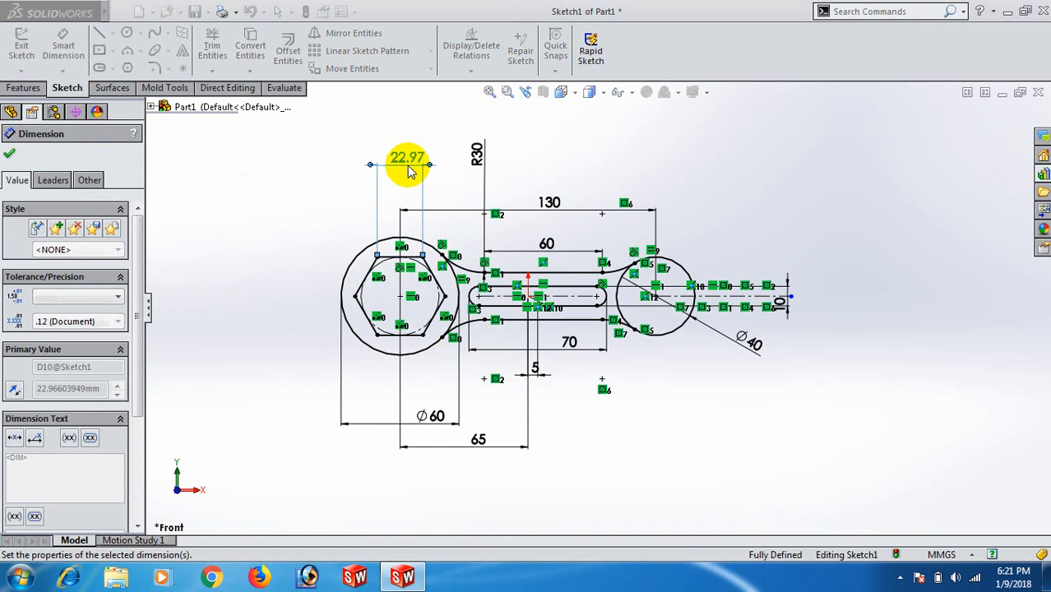
{"action": "left_click", "coordinate": [9, 158]}
Sketch a 5-sided polygon centered in the 40 mm circle, with an inscribed circle about 22.7 mm in diameter
{"action": "left_click", "coordinate": [128, 68]}
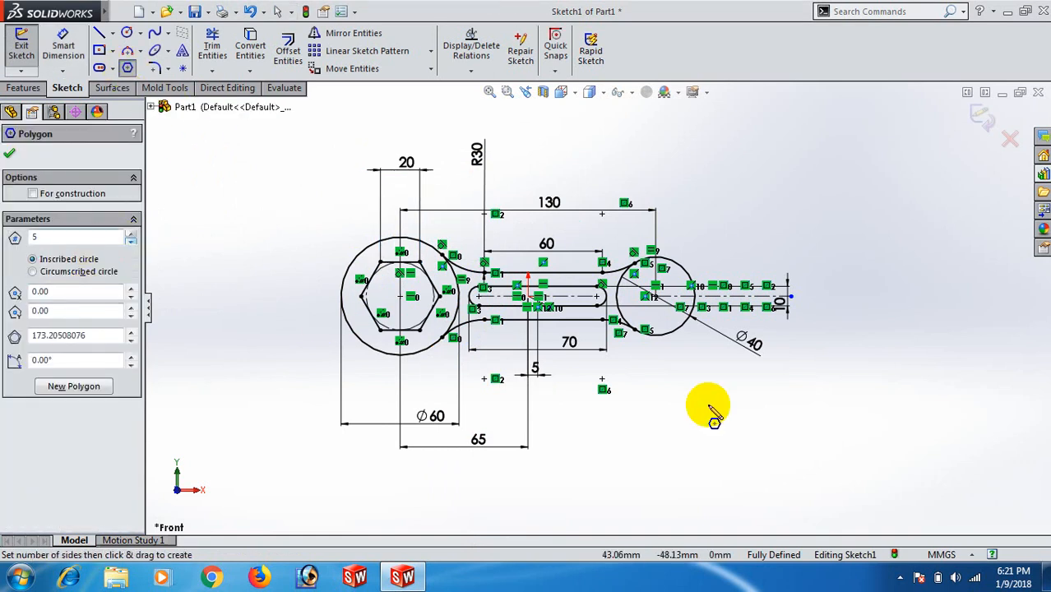
{"action": "left_click_drag", "start_coordinate": [655, 296], "coordinate": [678, 314]}
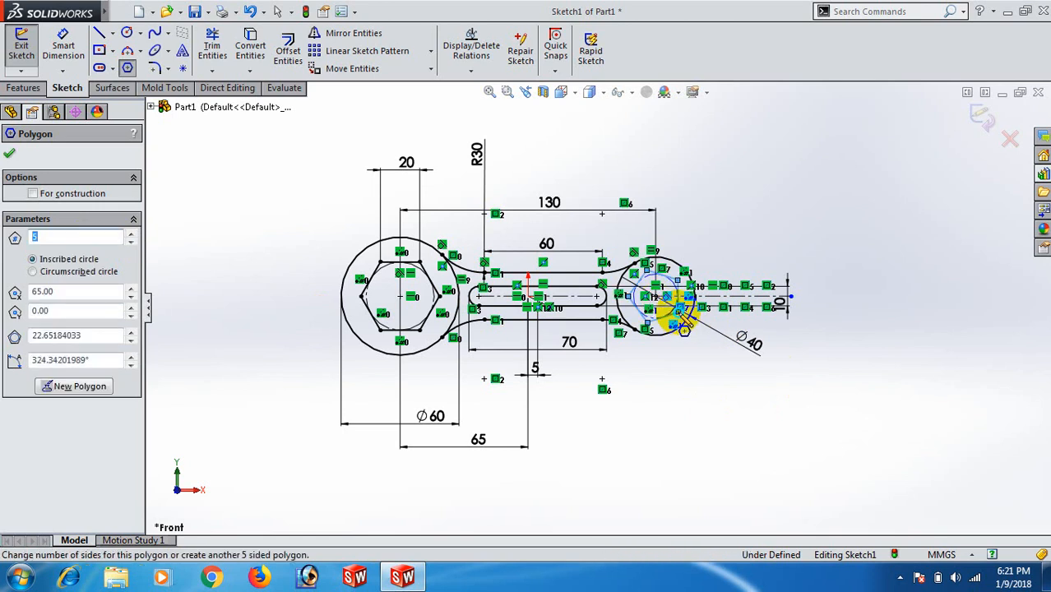
{"action": "right_click", "coordinate": [676, 314]}
{"action": "left_click", "coordinate": [721, 160]}
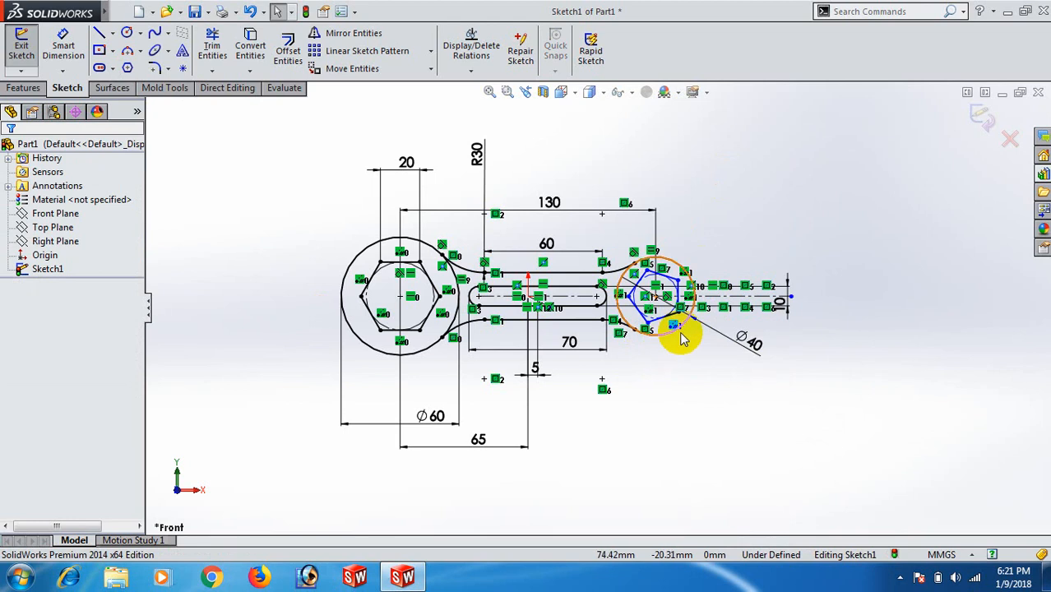
Add a Vertical relation between the pentagon's upper vertex and the 40 mm circle's center point
{"action": "scroll", "coordinate": [679, 329], "scroll_direction": "down", "scroll_amount": 3}
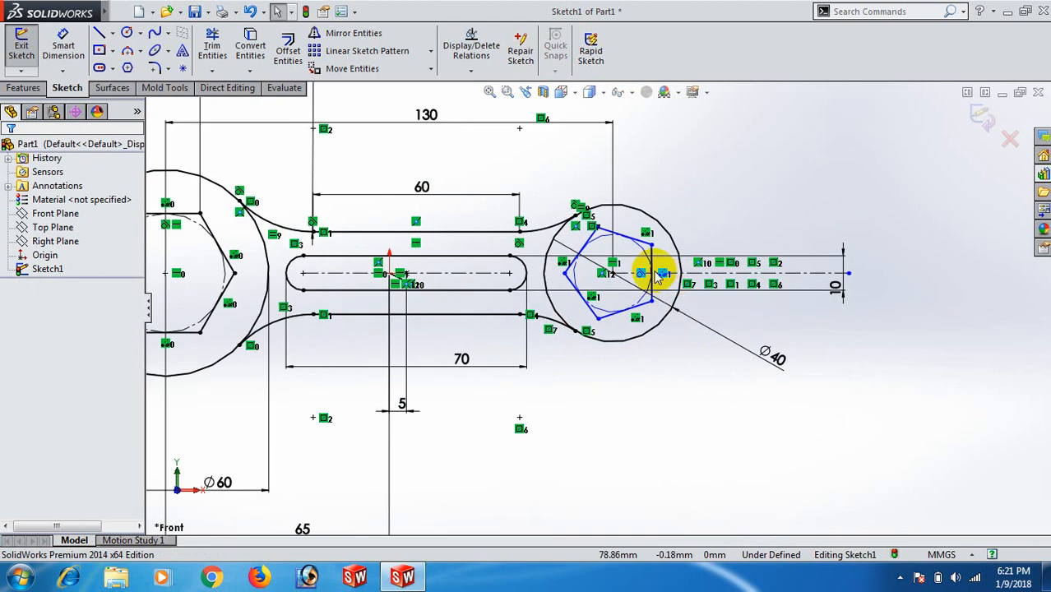
{"action": "left_click", "coordinate": [599, 229]}
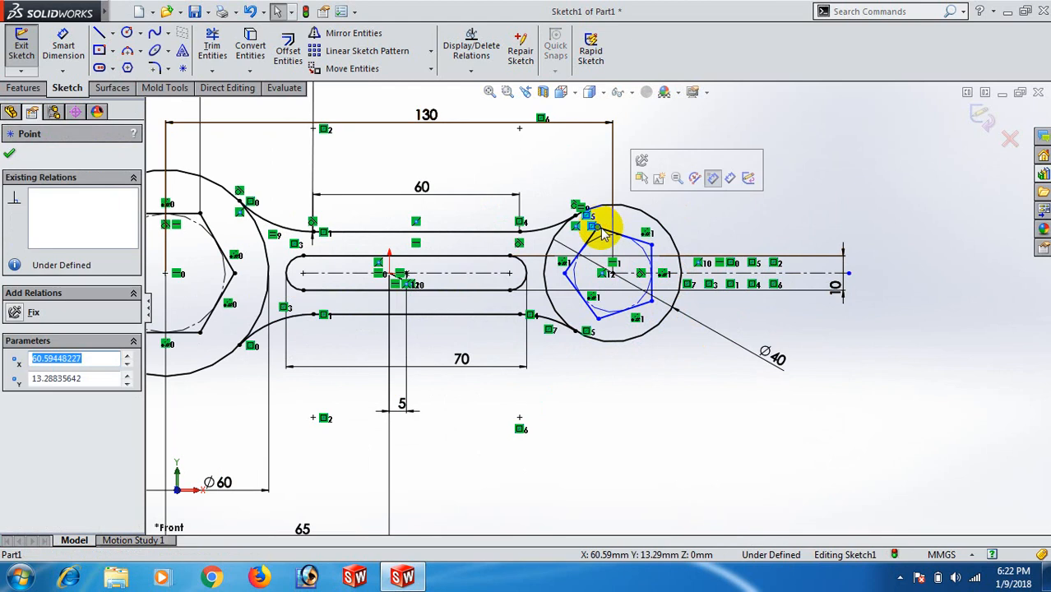
{"action": "left_click", "coordinate": [613, 274], "text": "ctrl"}
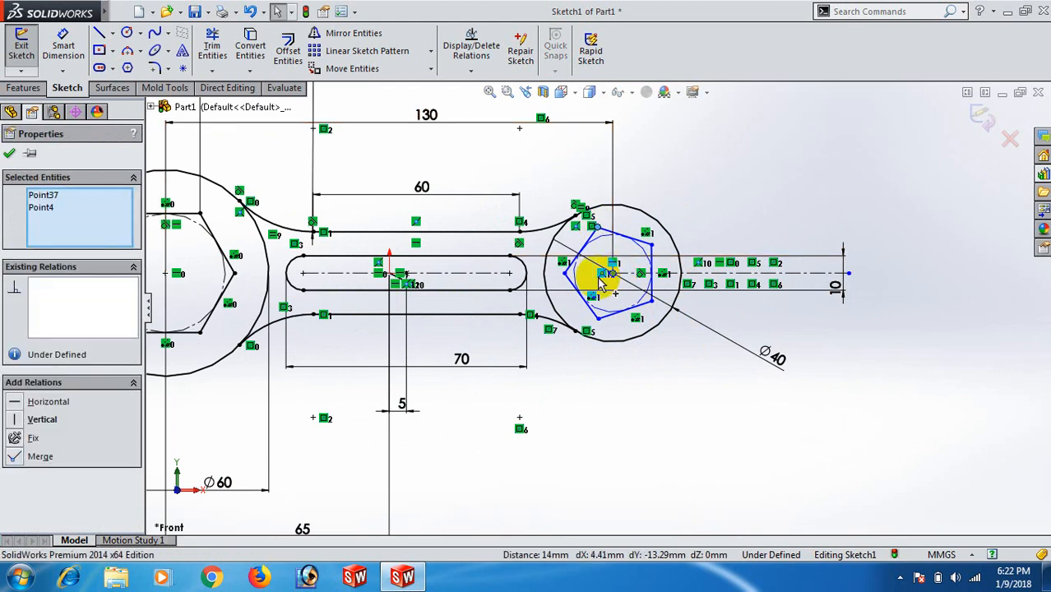
{"action": "left_click", "coordinate": [13, 420]}
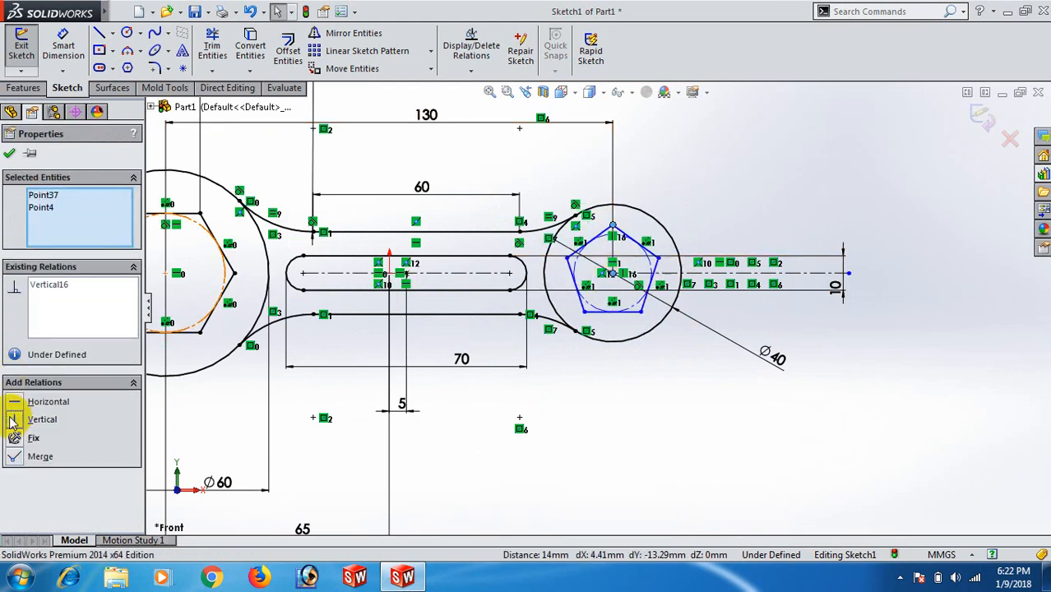
Dimension the distance from the pentagon's lower side to the 40 mm circle's center as 15 mm
{"action": "left_click", "coordinate": [717, 434]}
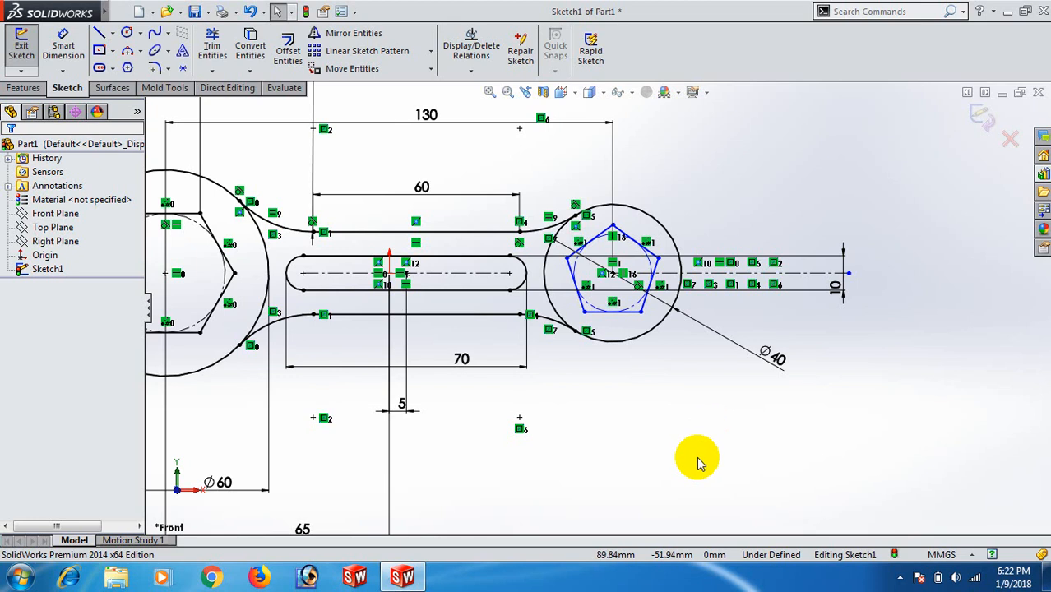
{"action": "right_click_drag", "start_coordinate": [699, 481], "coordinate": [692, 377]}
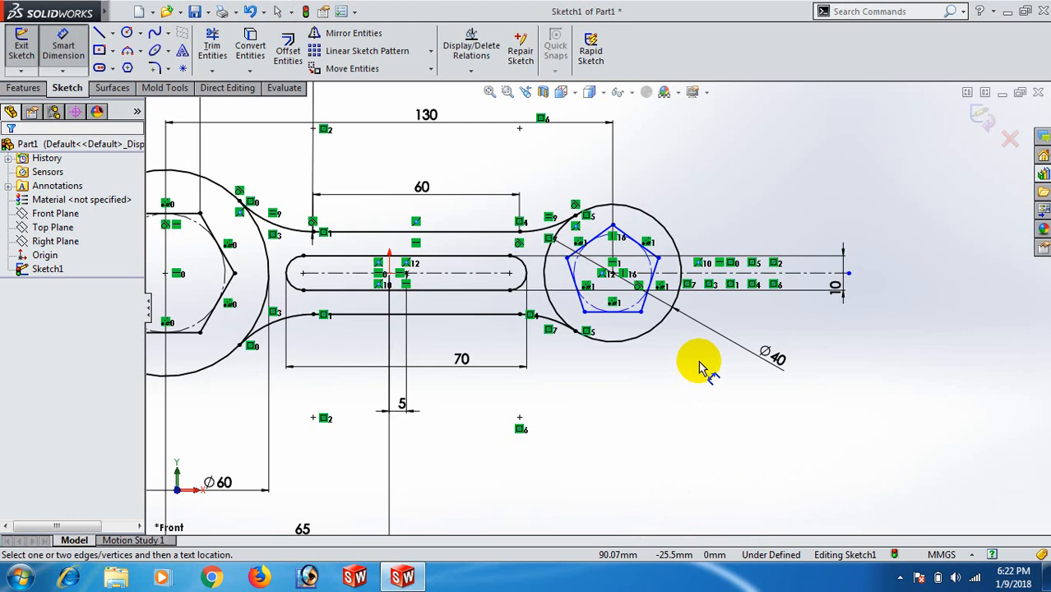
{"action": "left_click", "coordinate": [619, 311]}
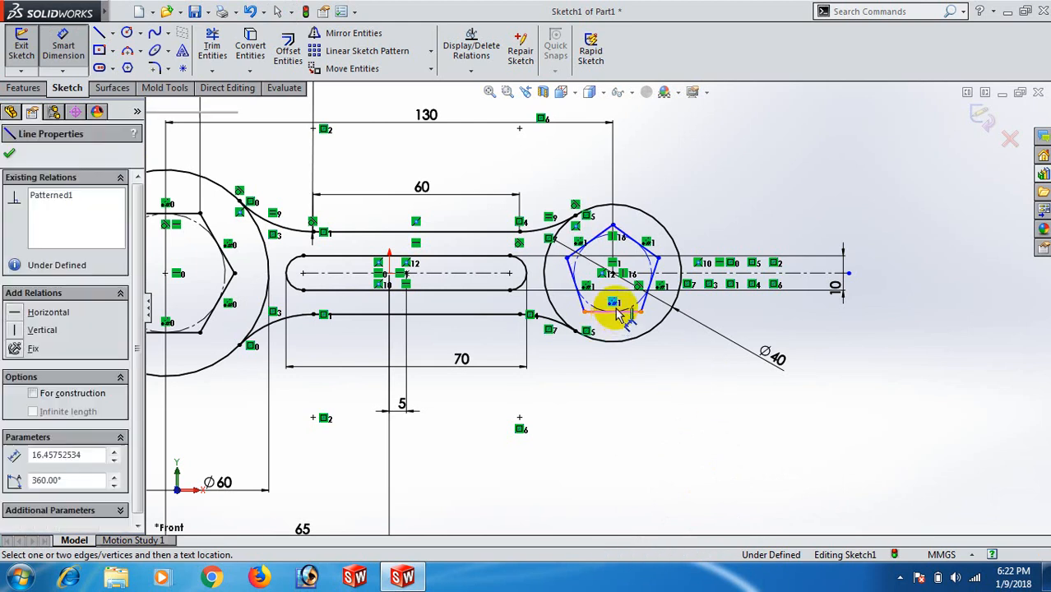
{"action": "left_click", "coordinate": [613, 273]}
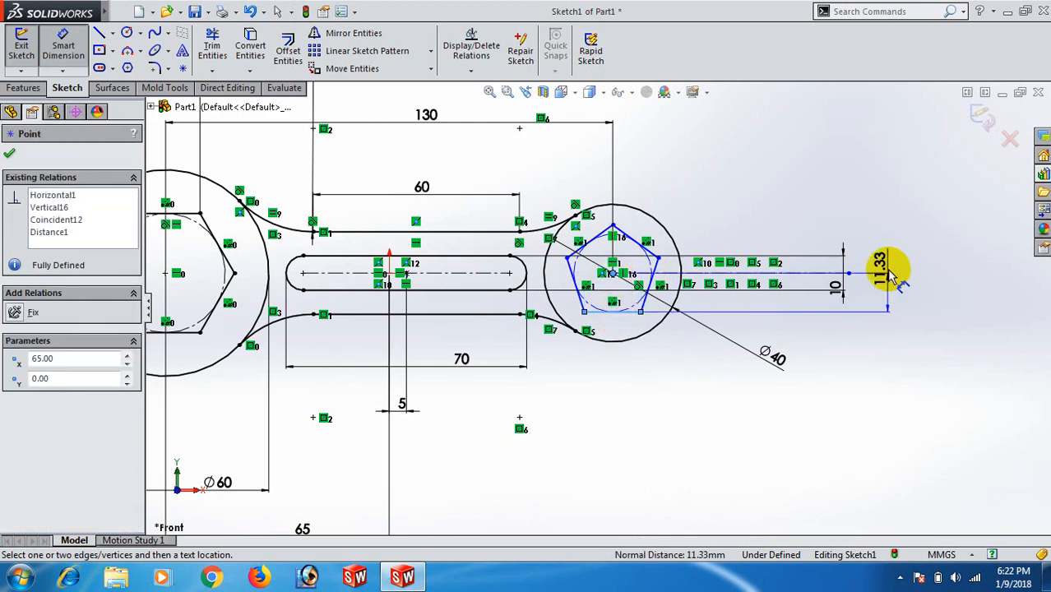
{"action": "left_click", "coordinate": [892, 279]}
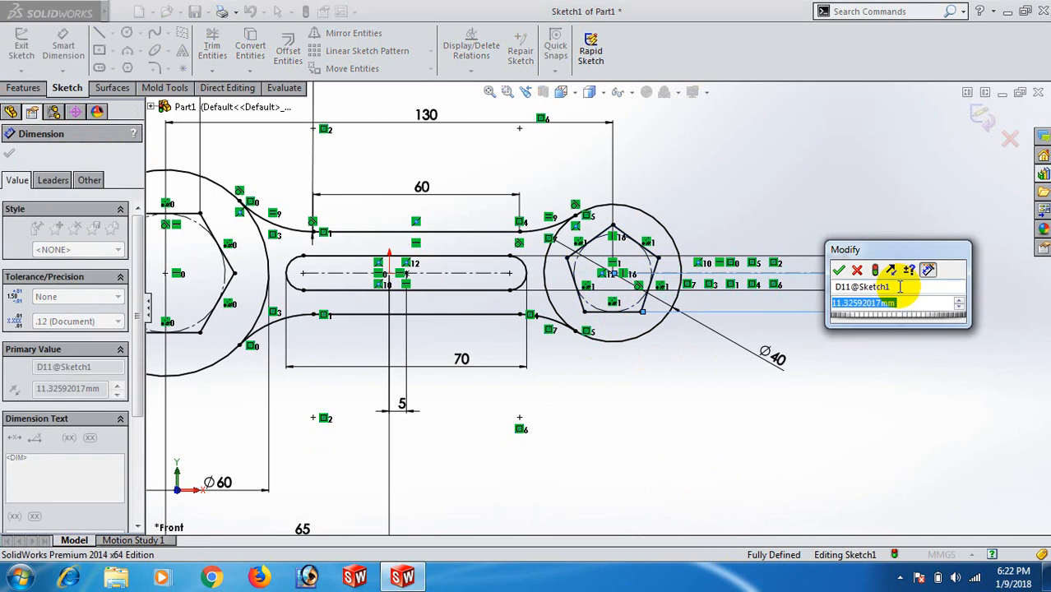
{"action": "type", "text": "15"}
{"action": "key", "text": "Return"}
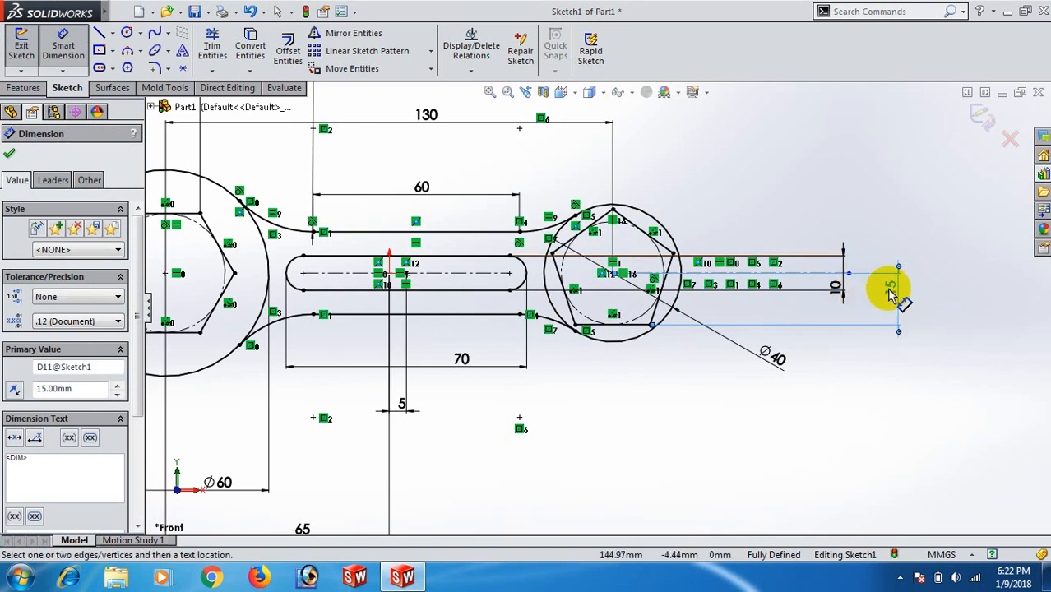
Set the distance between the pentagon's lower side and the circle's center to 10 mm and end dimensioning
{"action": "double_click", "coordinate": [893, 286]}
{"action": "type", "text": "10"}
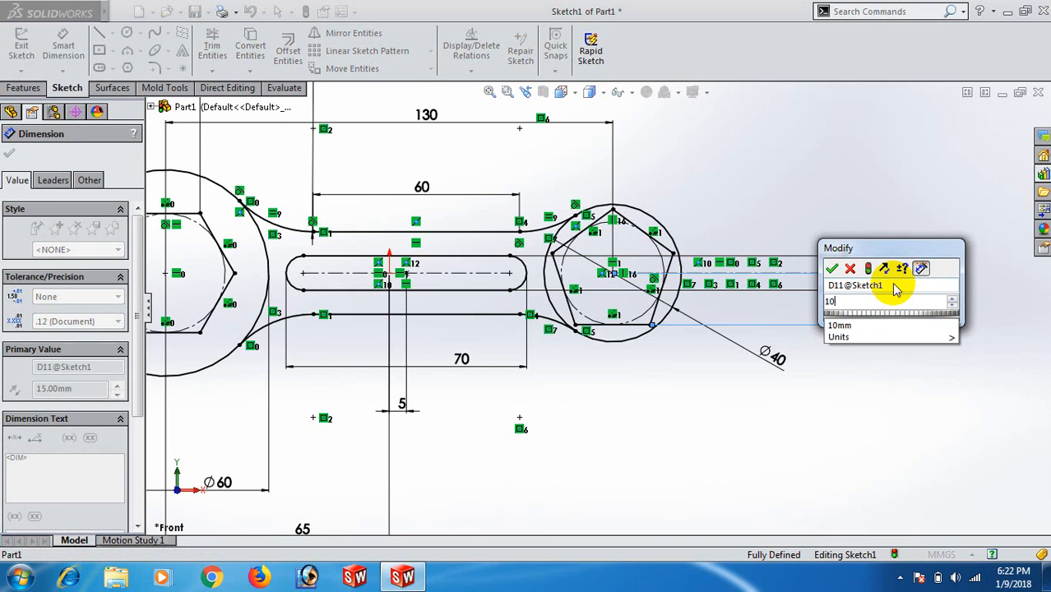
{"action": "key", "text": "Return"}
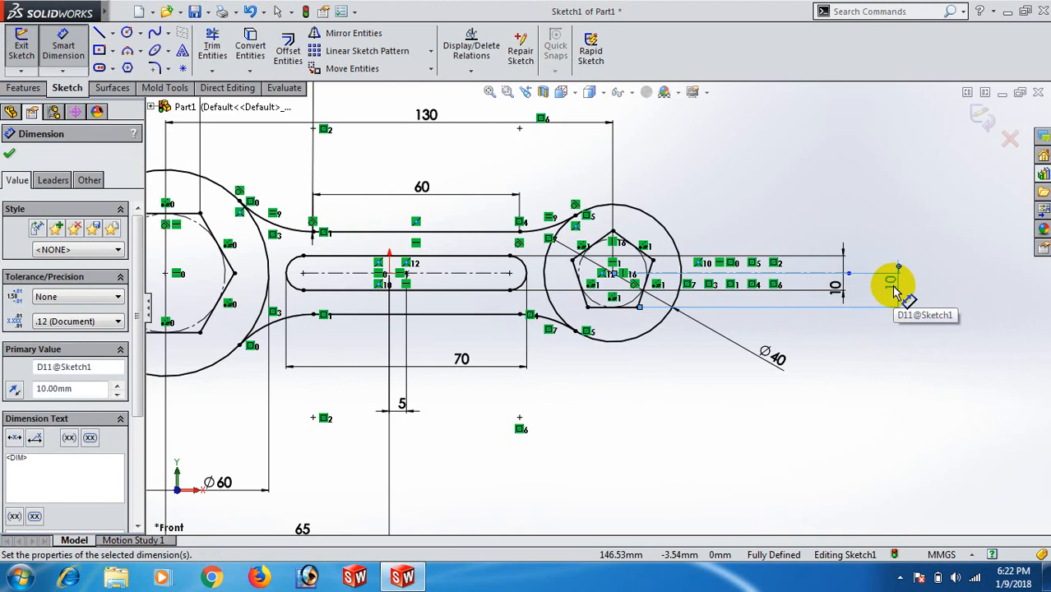
{"action": "left_click", "coordinate": [851, 403]}
{"action": "key", "text": "f"}
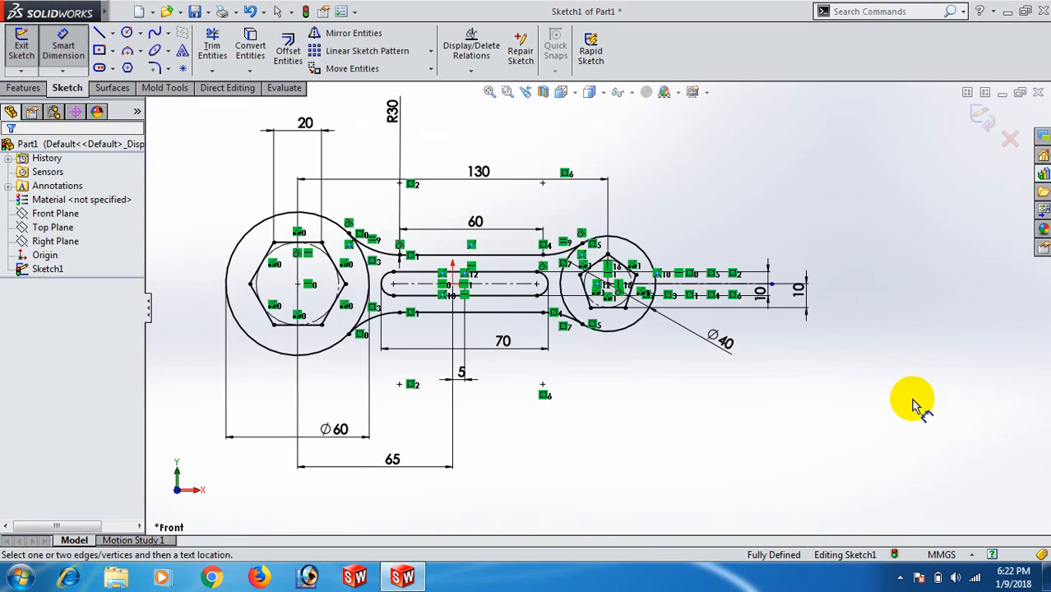
{"action": "right_click", "coordinate": [834, 390]}
{"action": "left_click", "coordinate": [874, 172]}
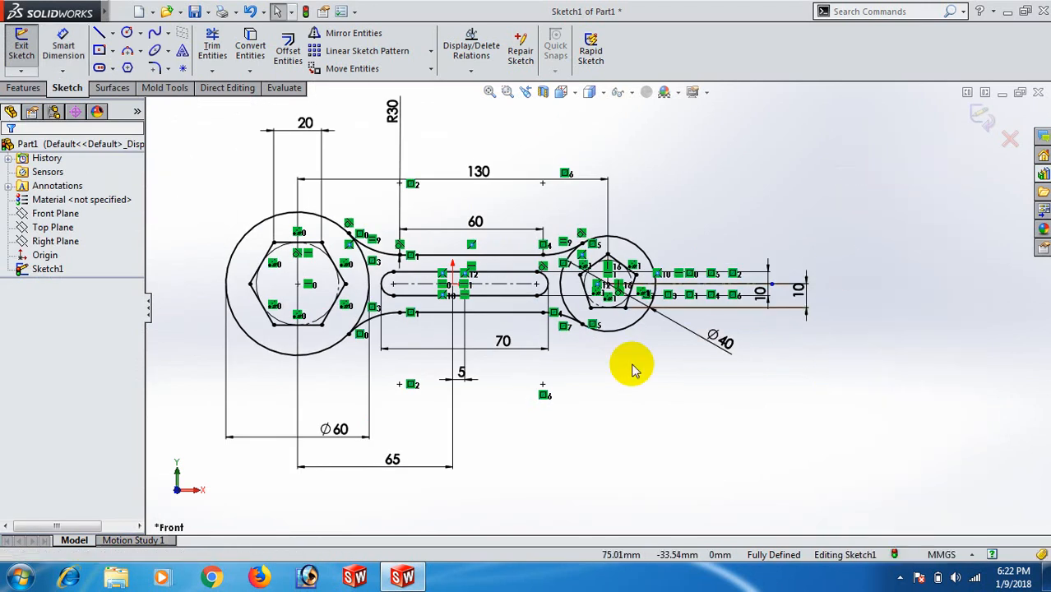
Examine the whole dimensioned sketch in isometric view and again in a view normal to the sketch plane
{"action": "key", "text": "z"}
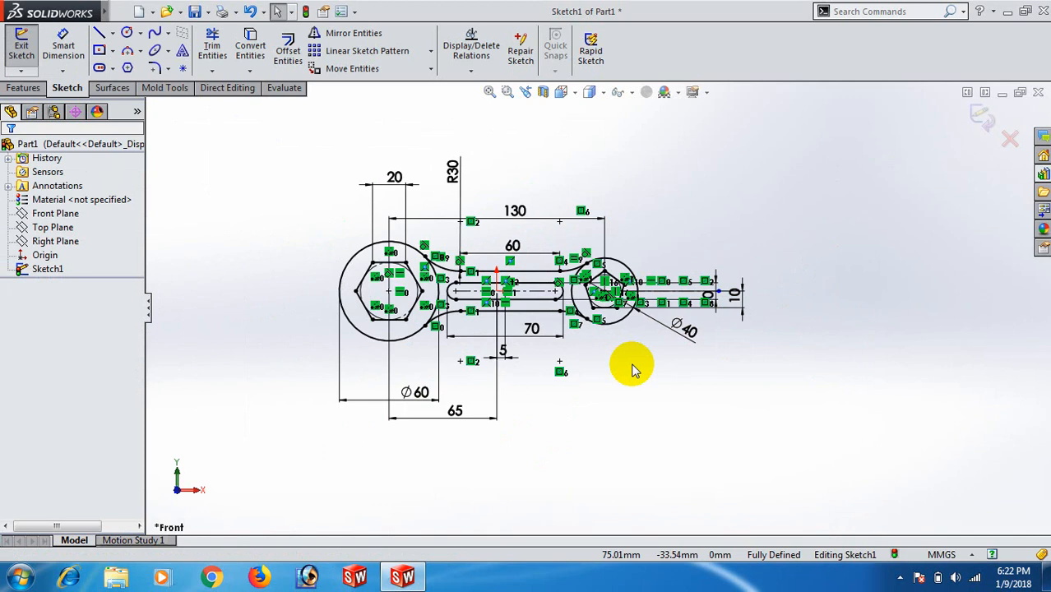
{"action": "scroll", "coordinate": [510, 276], "scroll_direction": "down", "scroll_amount": 3}
{"action": "key", "text": "space"}
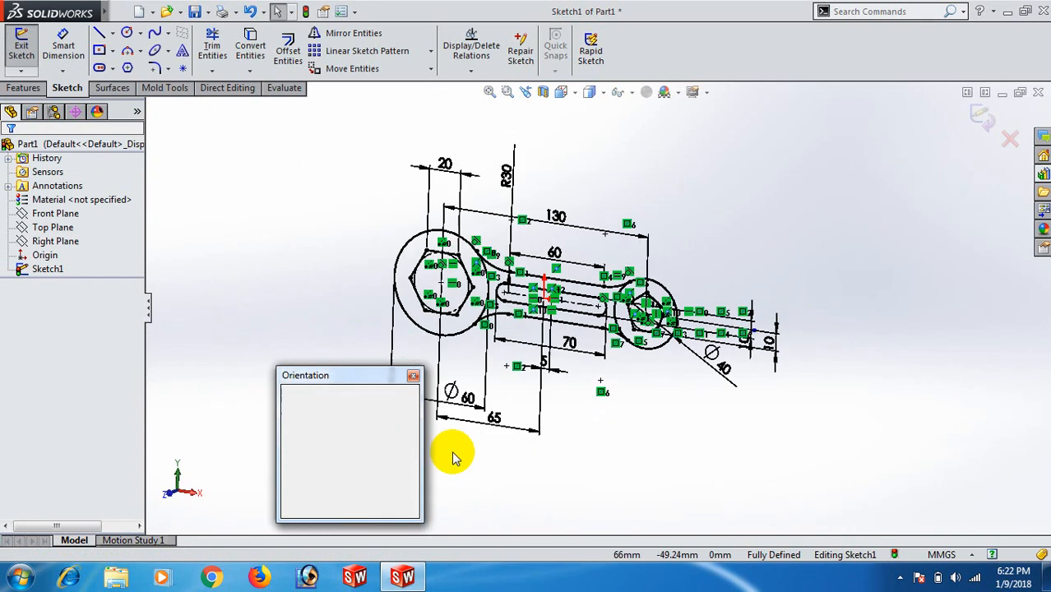
{"action": "left_click", "coordinate": [401, 421]}
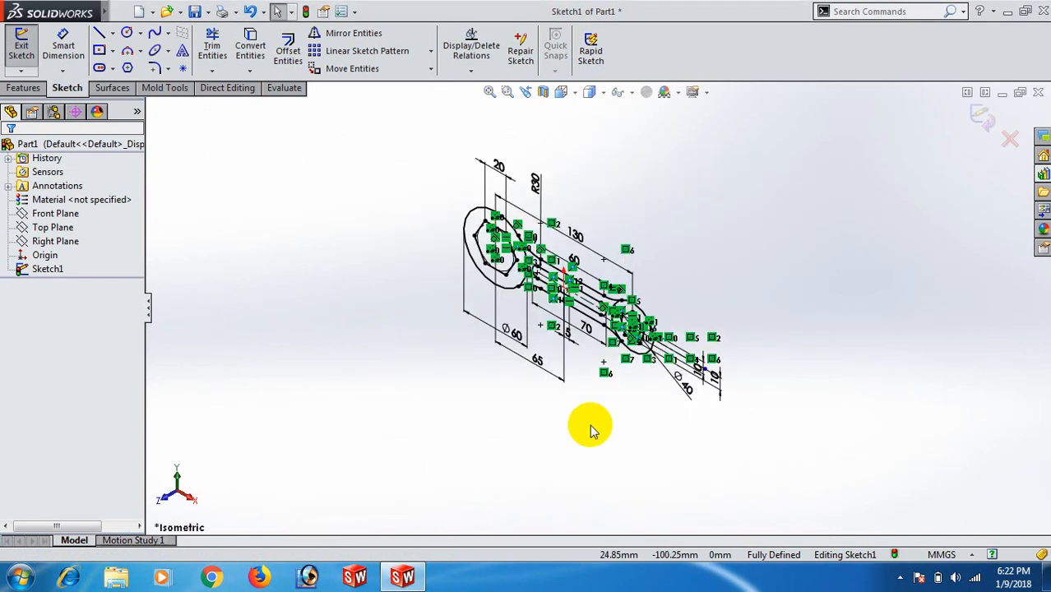
{"action": "key", "text": "space"}
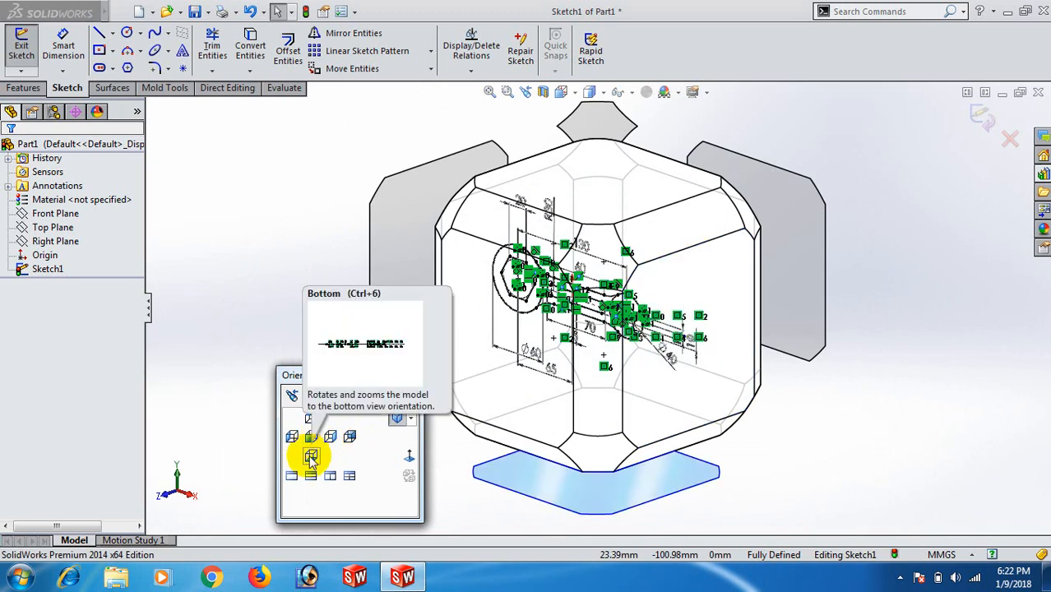
{"action": "left_click", "coordinate": [413, 460]}
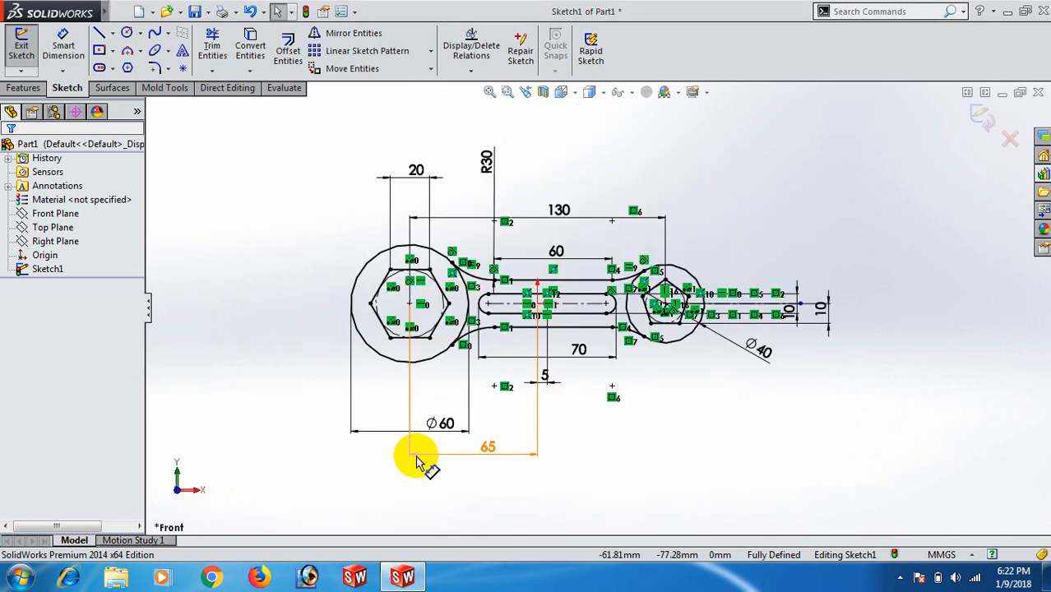
{"action": "scroll", "coordinate": [681, 269], "scroll_direction": "down", "scroll_amount": 5}
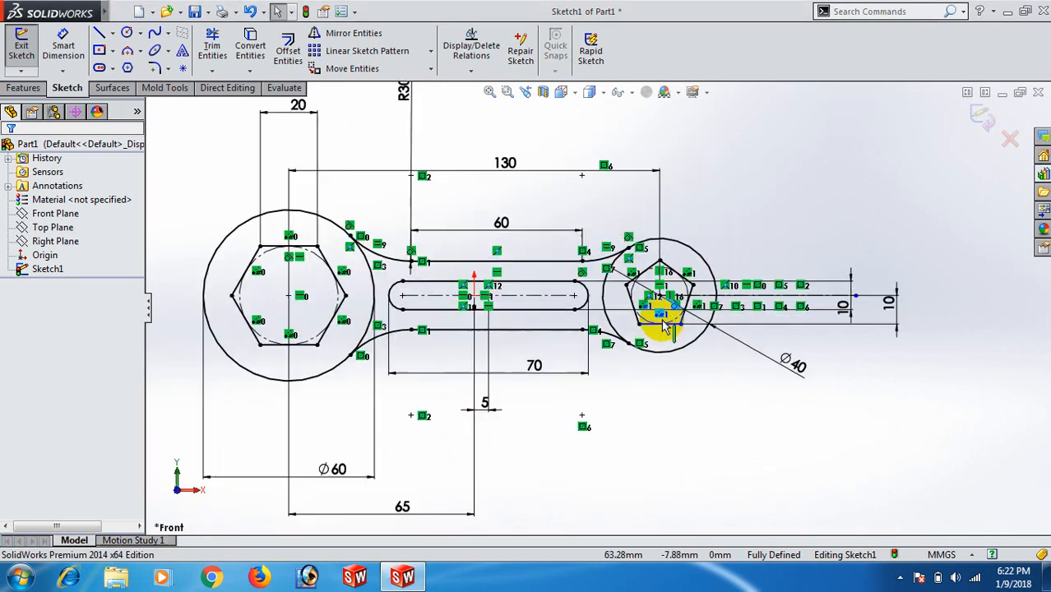
{"action": "scroll", "coordinate": [410, 328], "scroll_direction": "up", "scroll_amount": 3}
{"action": "scroll", "coordinate": [344, 323], "scroll_direction": "down", "scroll_amount": 3}
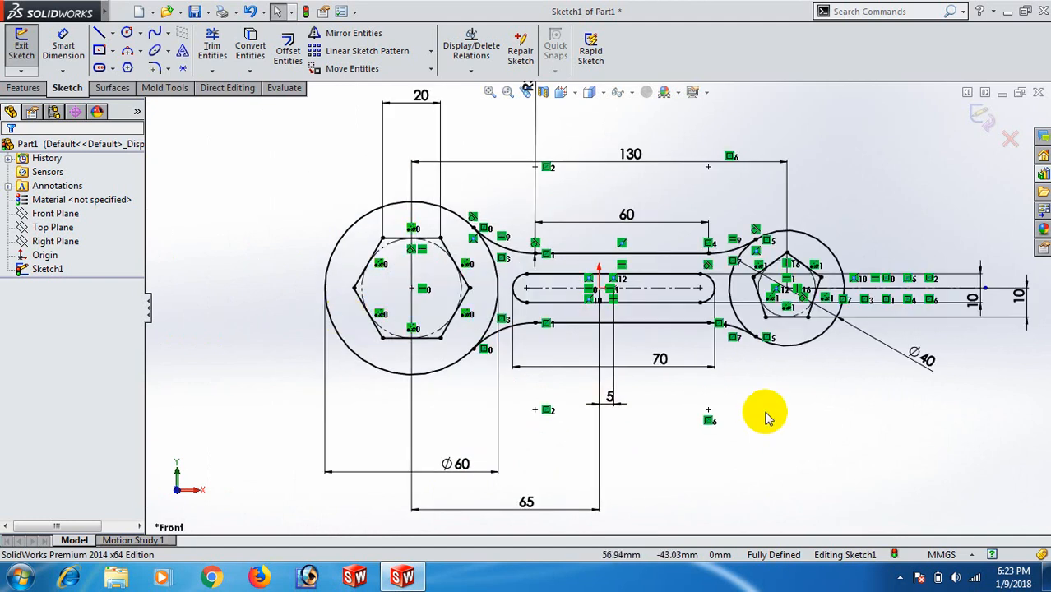
{"action": "scroll", "coordinate": [774, 415], "scroll_direction": "up", "scroll_amount": 1}
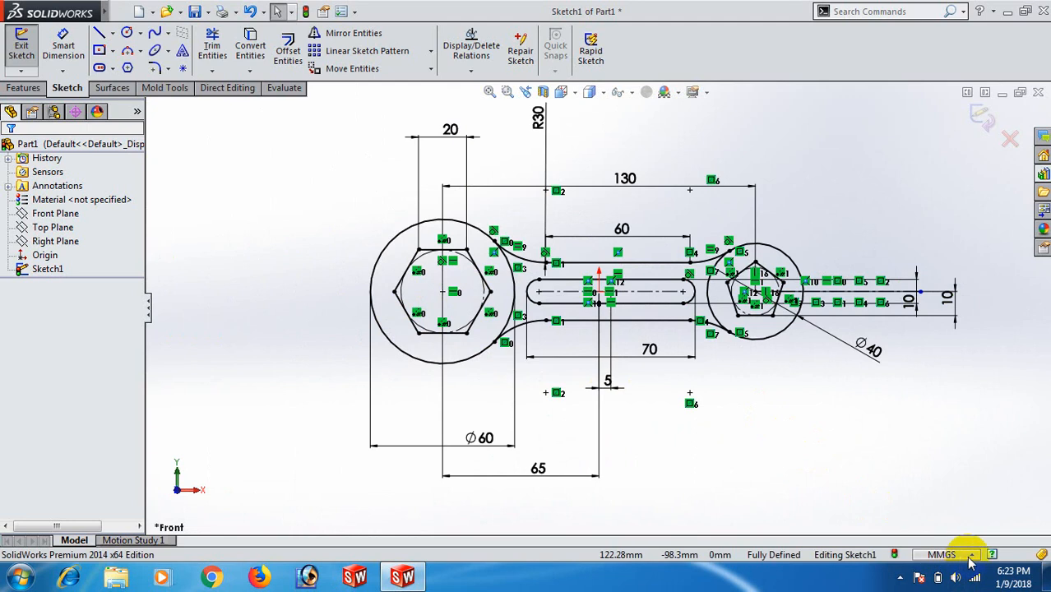
{"action": "left_click", "coordinate": [900, 576]}
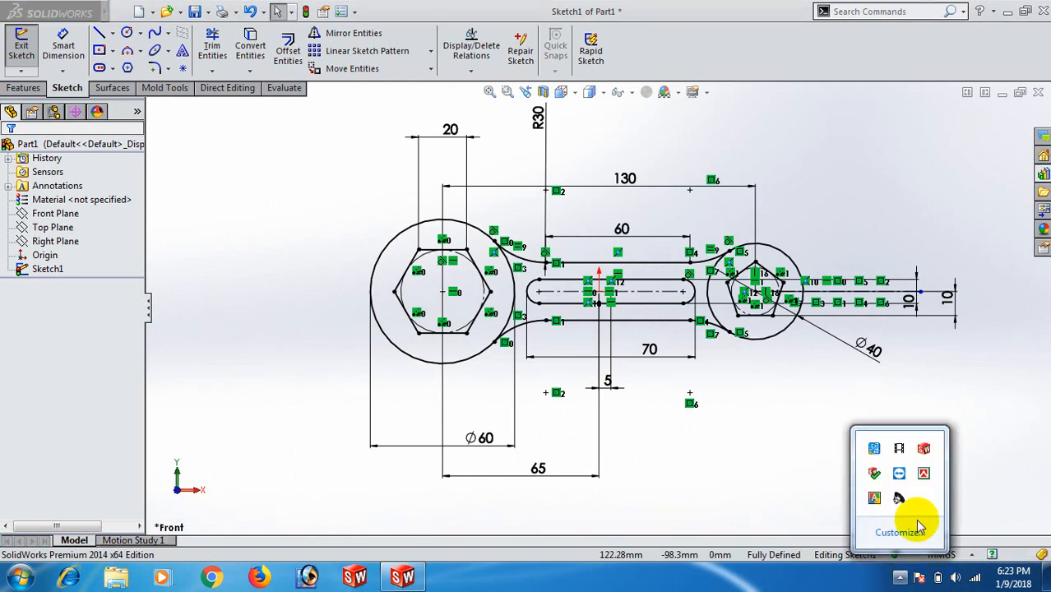